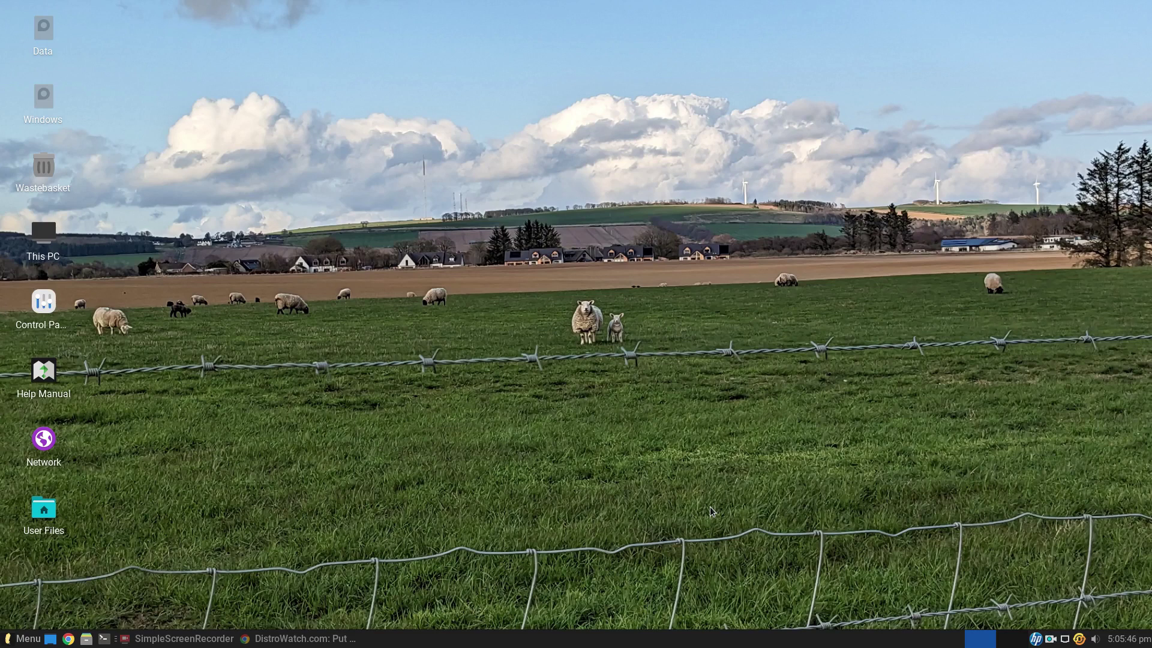
Step: Restore Chrome and scroll DistroWatch to the Page Hit Ranking led by MX Linux, EndeavourOS and Mint
{"action": "left_click", "coordinate": [284, 641]}
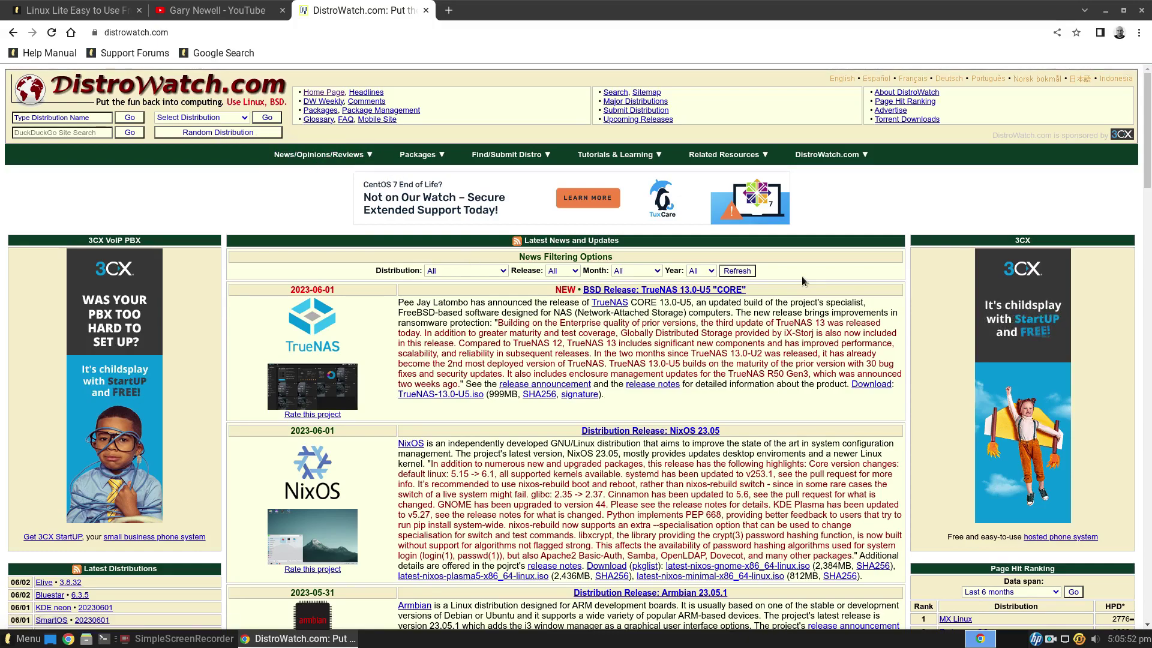
{"action": "scroll", "coordinate": [890, 169], "scroll_direction": "down", "scroll_amount": 5}
{"action": "scroll", "coordinate": [982, 195], "scroll_direction": "down", "scroll_amount": 3}
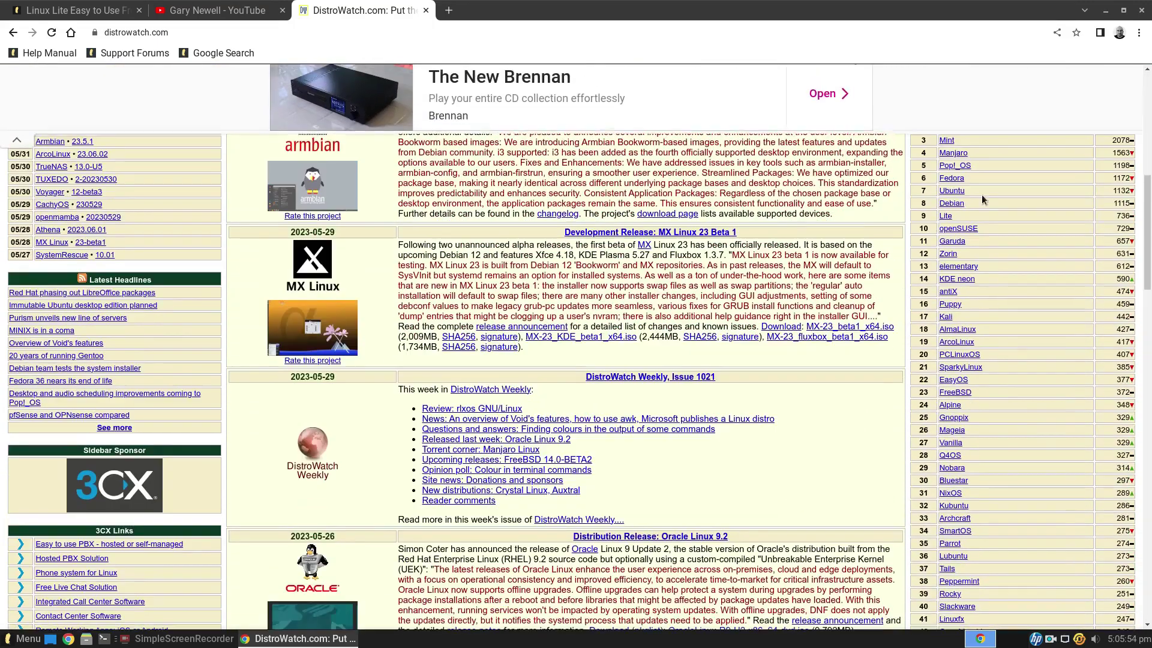
{"action": "scroll", "coordinate": [660, 274], "scroll_direction": "up", "scroll_amount": 2}
{"action": "scroll", "coordinate": [661, 274], "scroll_direction": "down", "scroll_amount": 1}
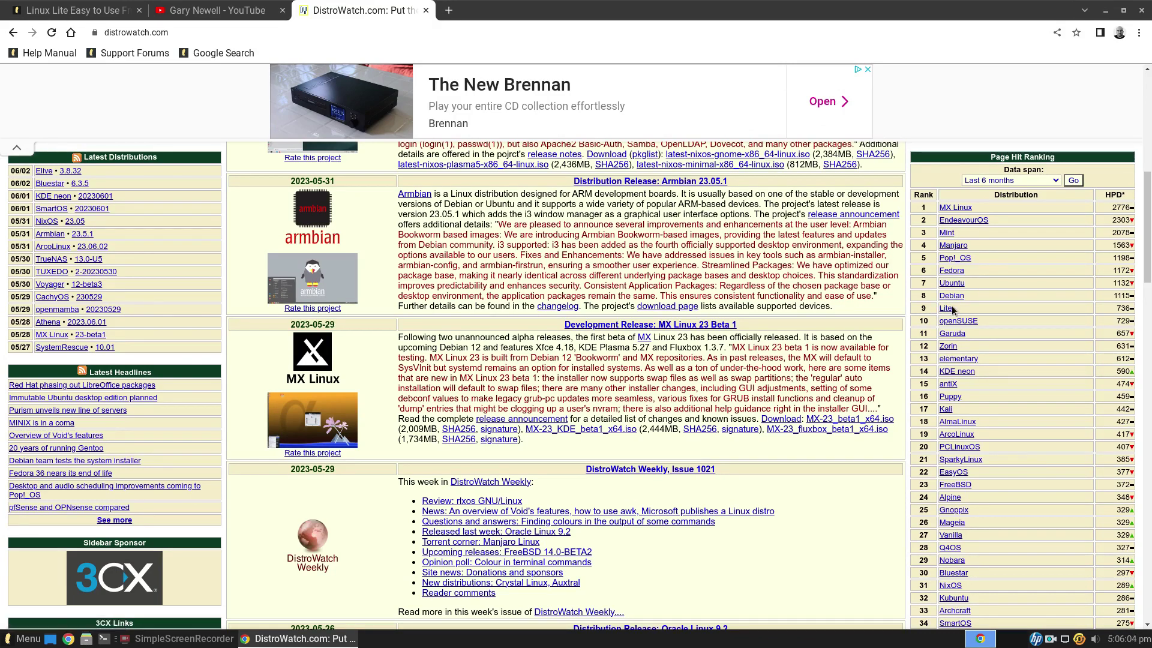
Step: Switch to the 'Linux Lite Easy to Use' tab and scroll through the homepage
{"action": "left_click", "coordinate": [80, 14]}
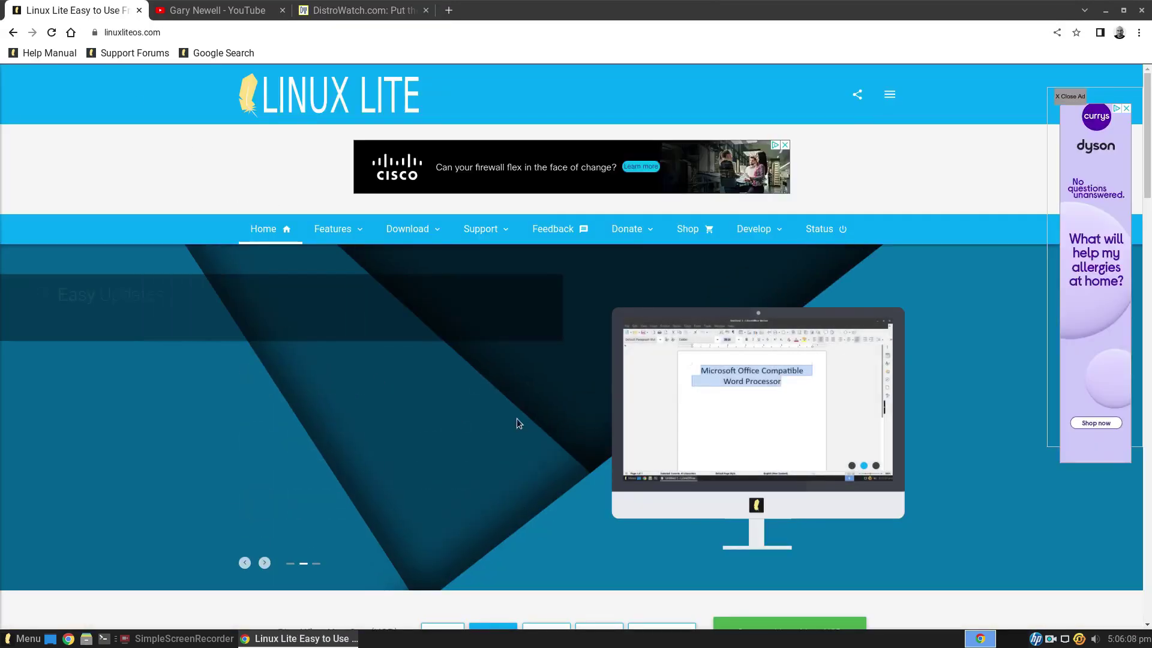
{"action": "scroll", "coordinate": [378, 418], "scroll_direction": "down", "scroll_amount": 1}
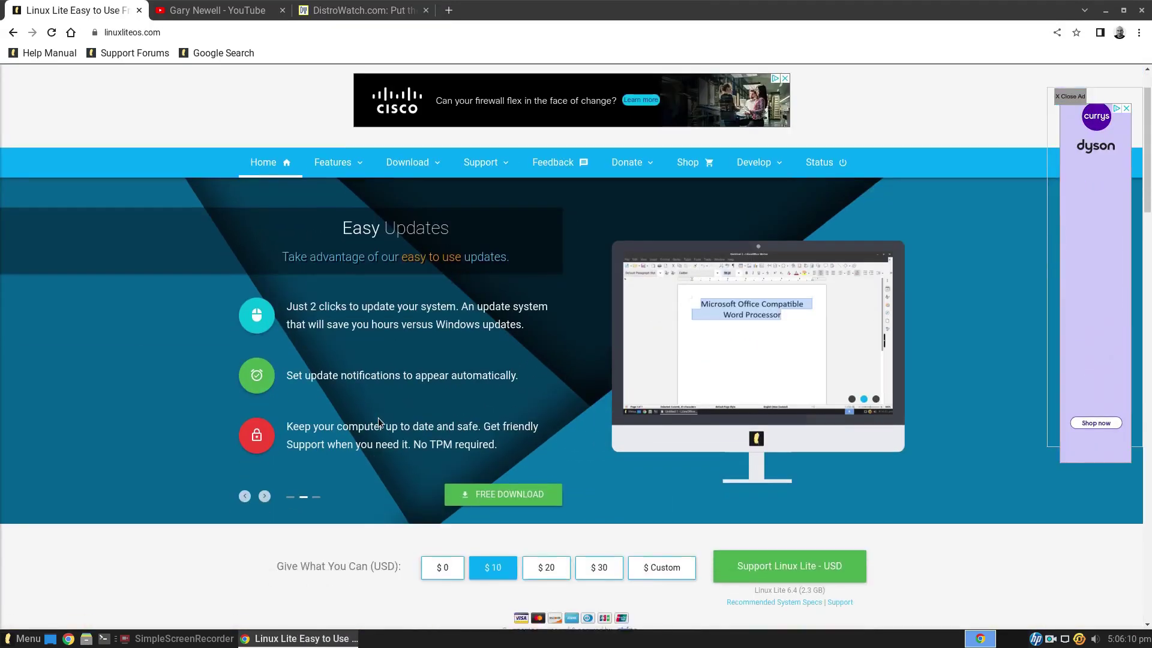
{"action": "scroll", "coordinate": [378, 422], "scroll_direction": "down", "scroll_amount": 12}
{"action": "scroll", "coordinate": [378, 422], "scroll_direction": "up", "scroll_amount": 6}
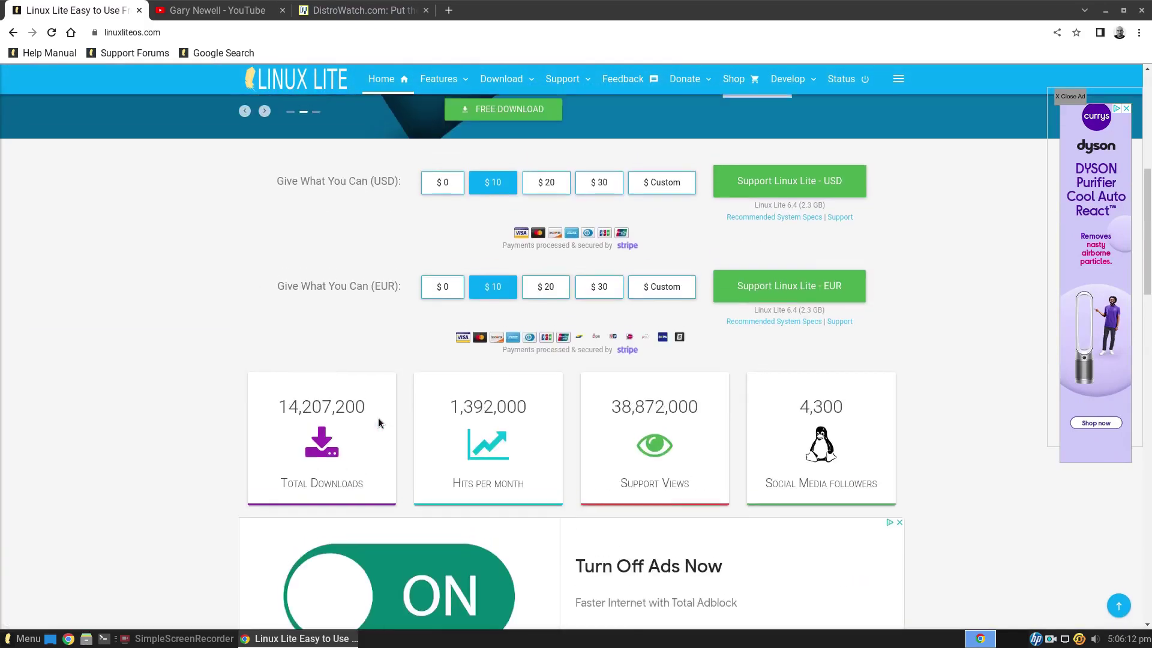
{"action": "scroll", "coordinate": [378, 423], "scroll_direction": "up", "scroll_amount": 7}
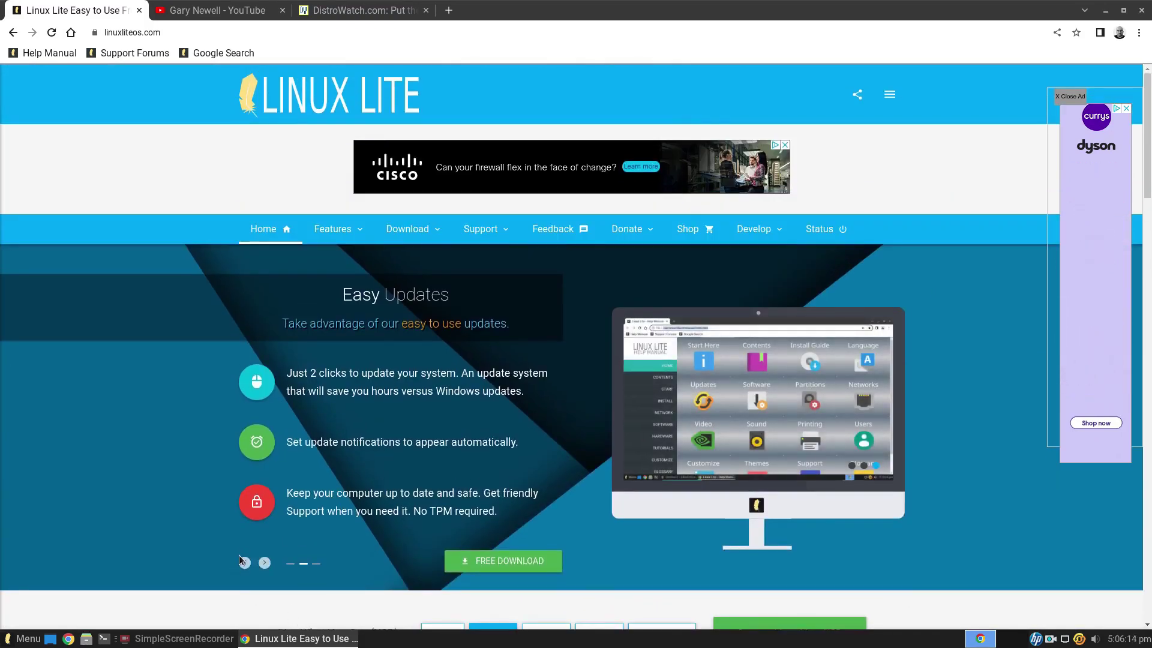
Step: Browse the slideshow: Introducing Linux Lite, Easy Updates, then the third slide
{"action": "left_click", "coordinate": [242, 560]}
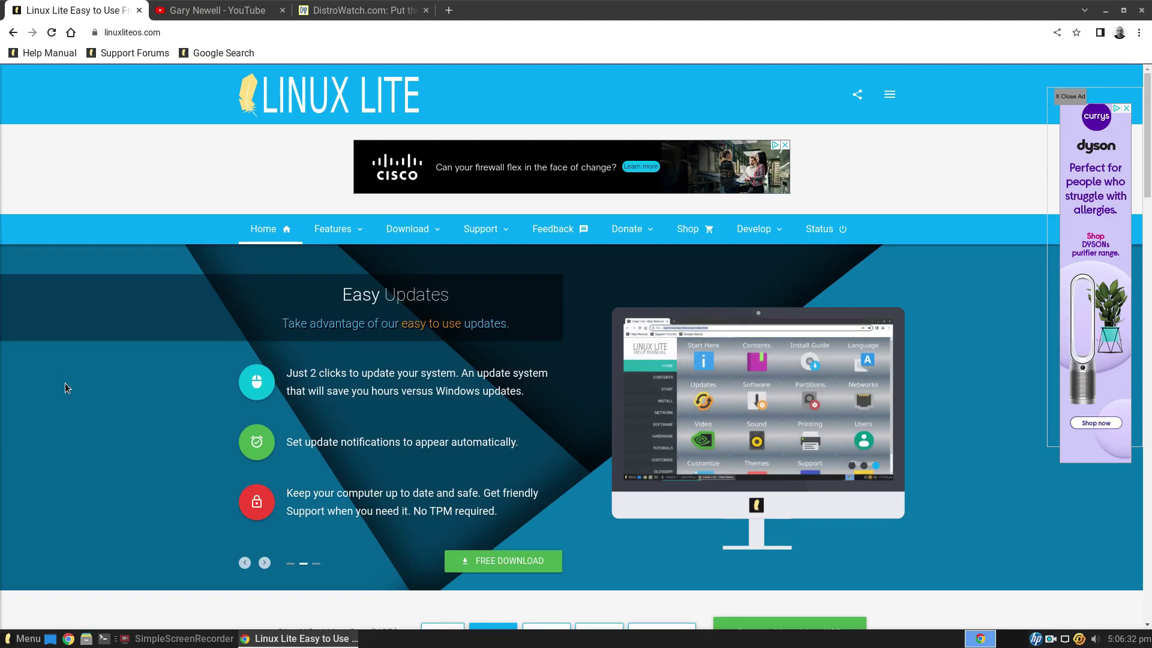
{"action": "left_click", "coordinate": [290, 564]}
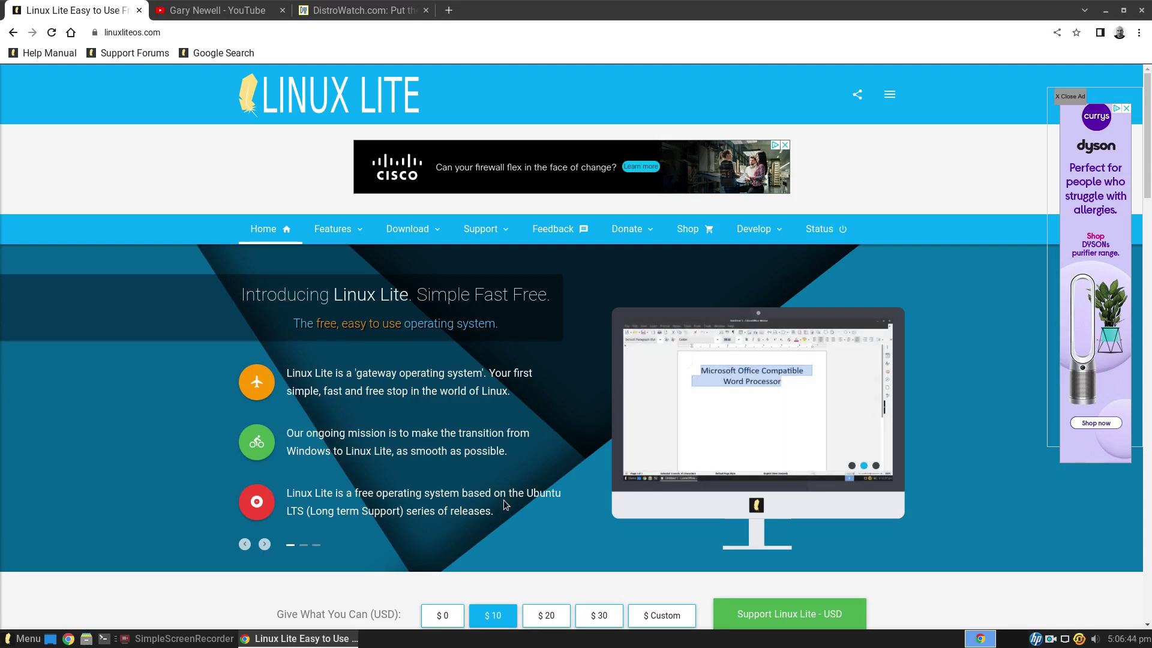
{"action": "left_click", "coordinate": [304, 546]}
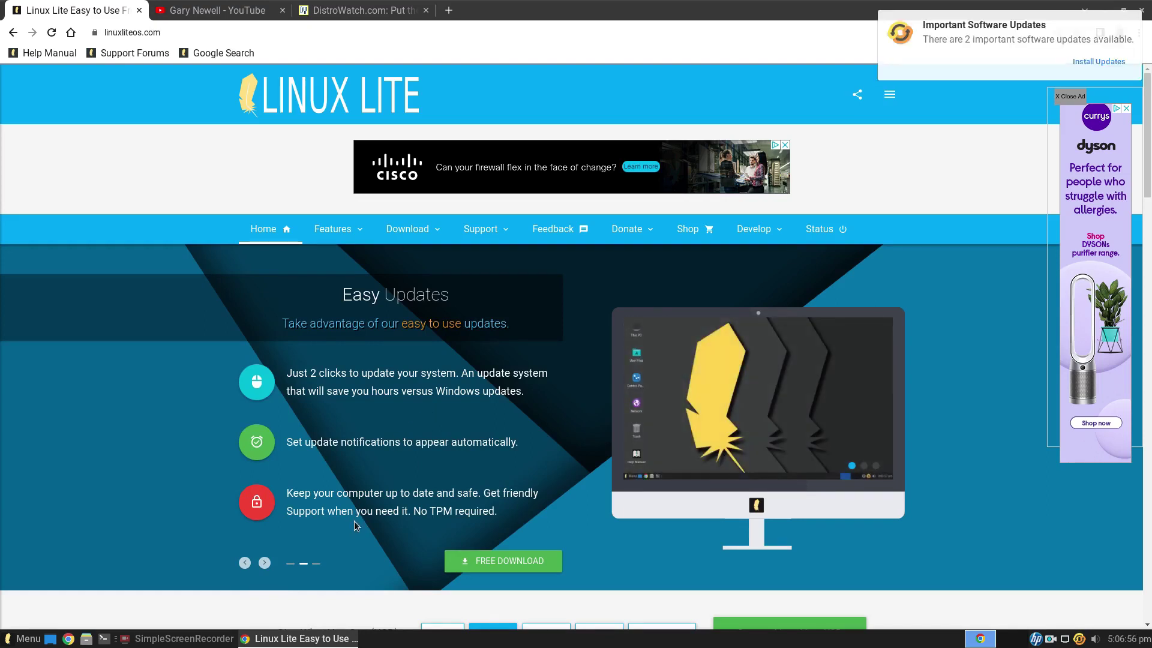
{"action": "left_click", "coordinate": [316, 564]}
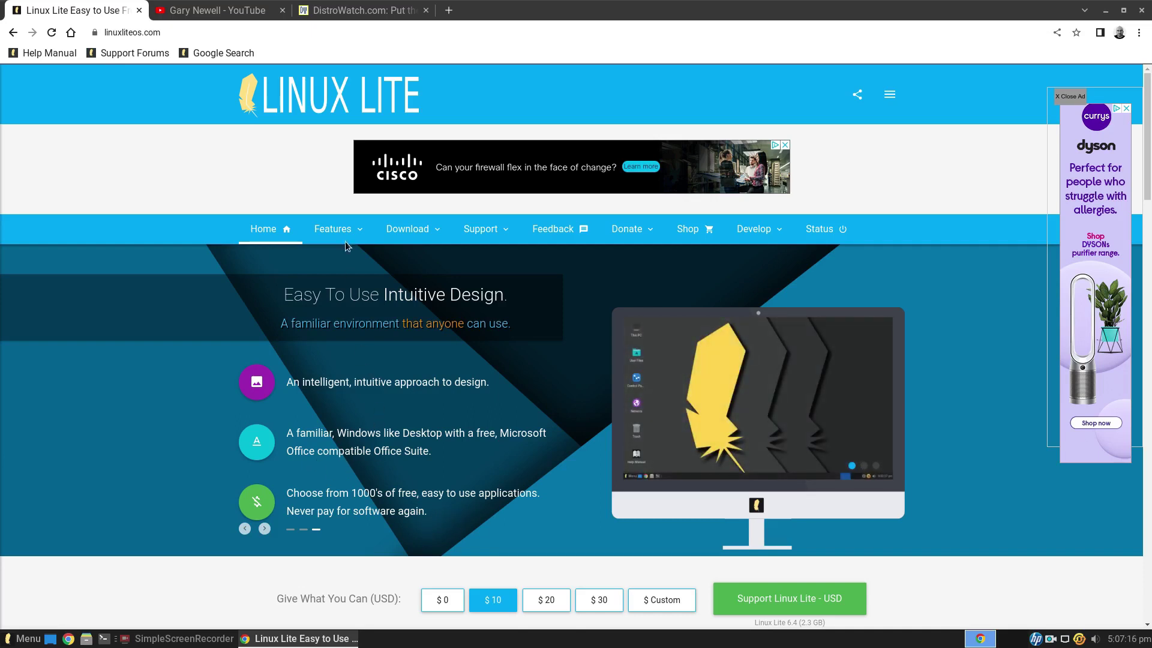
Step: Open the Desktop section from the Features menu
{"action": "mouse_move", "coordinate": [356, 239]}
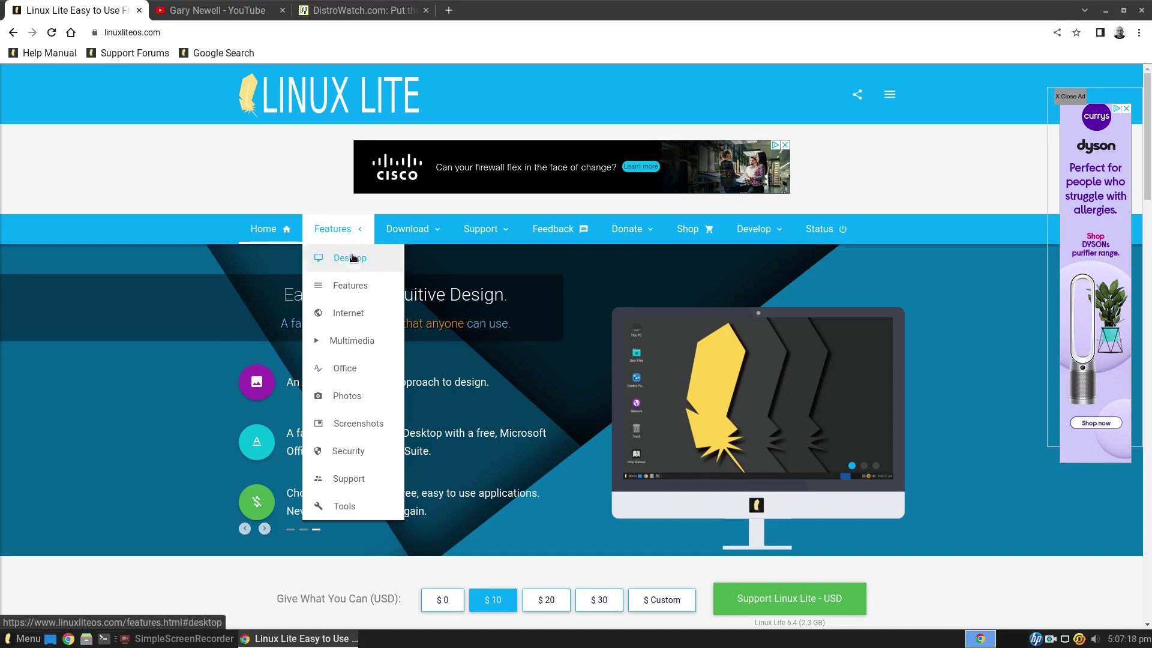
{"action": "mouse_move", "coordinate": [330, 225]}
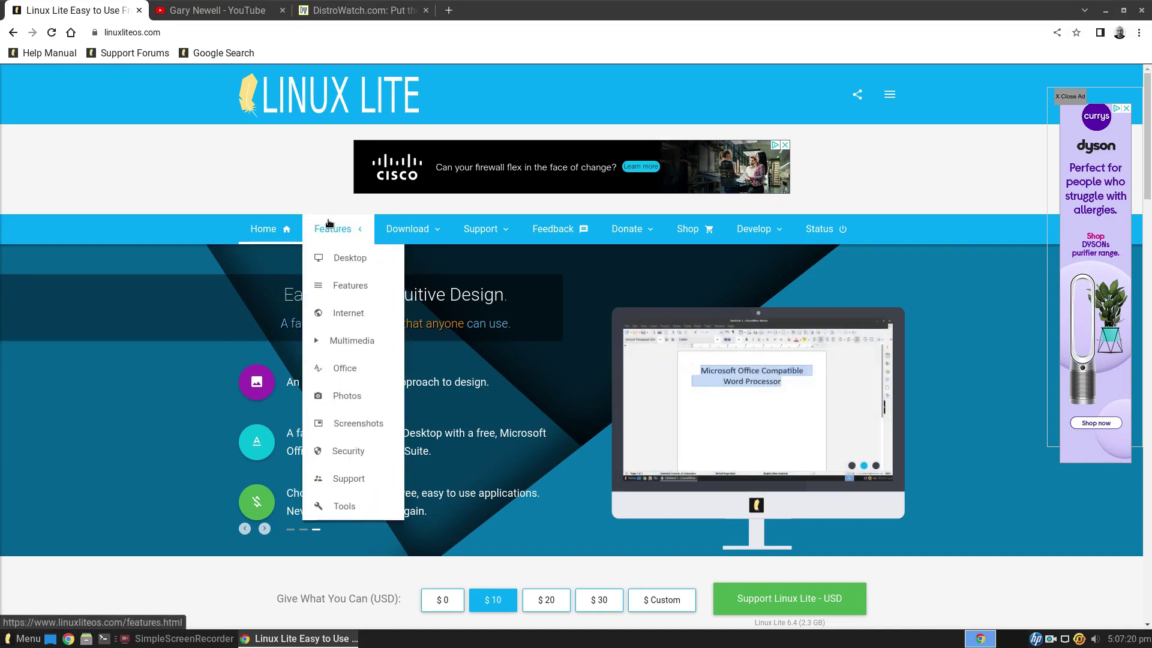
{"action": "left_click", "coordinate": [343, 265]}
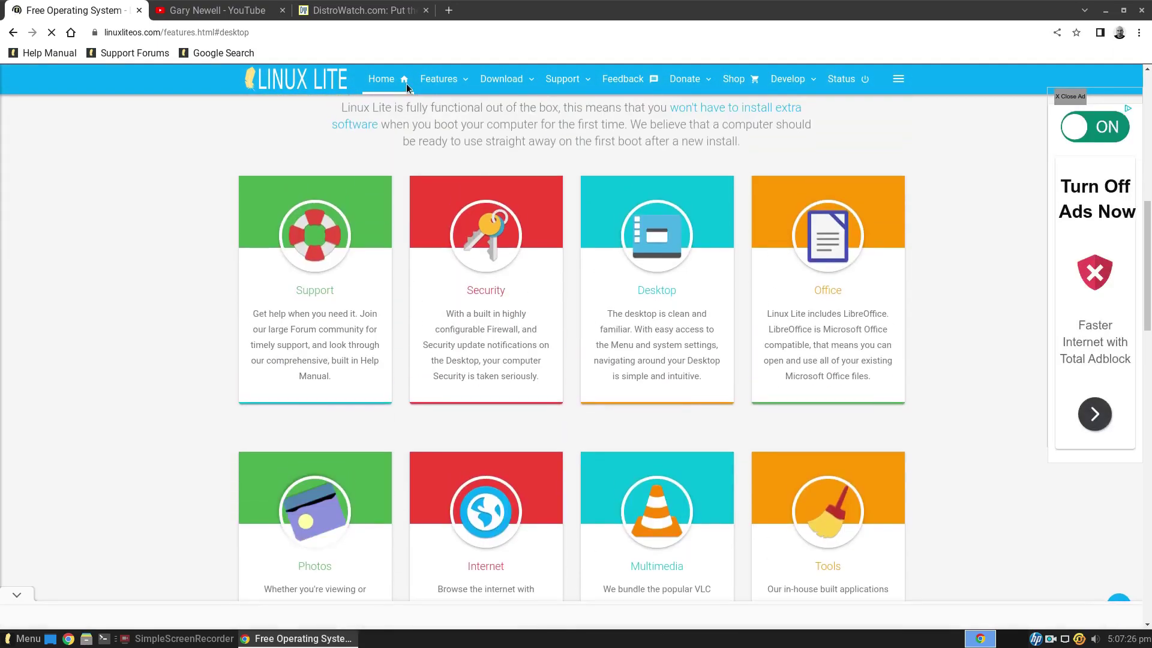
Step: Go to Download > Download and dismiss the full-page advert
{"action": "mouse_move", "coordinate": [438, 84]}
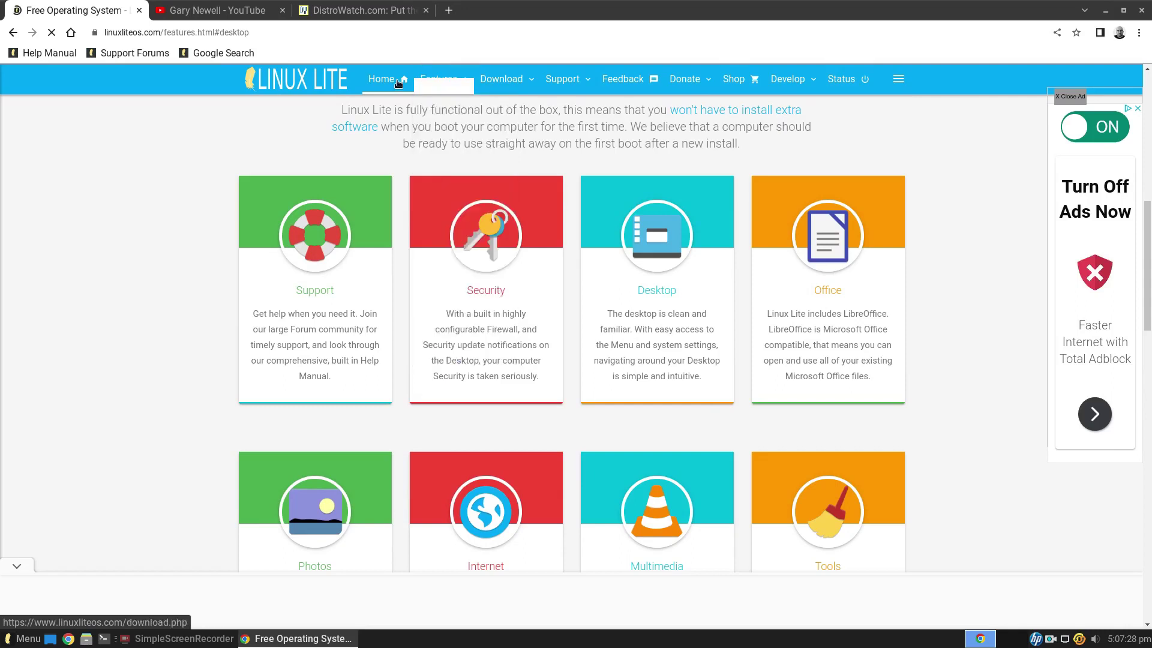
{"action": "mouse_move", "coordinate": [515, 79]}
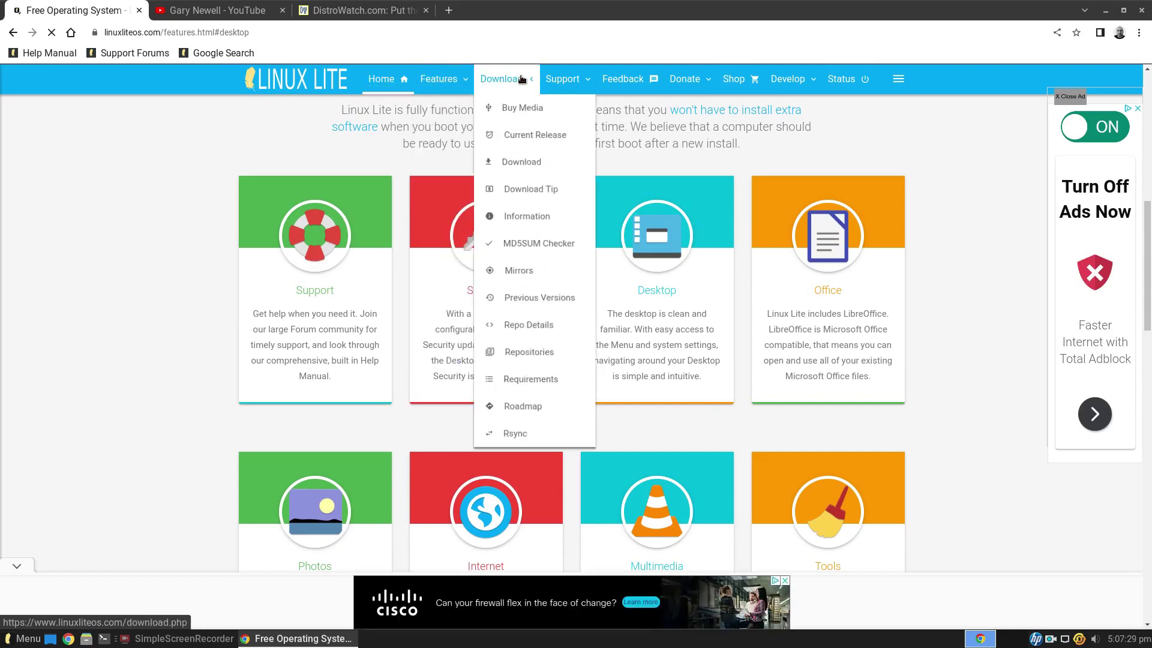
{"action": "left_click", "coordinate": [524, 172]}
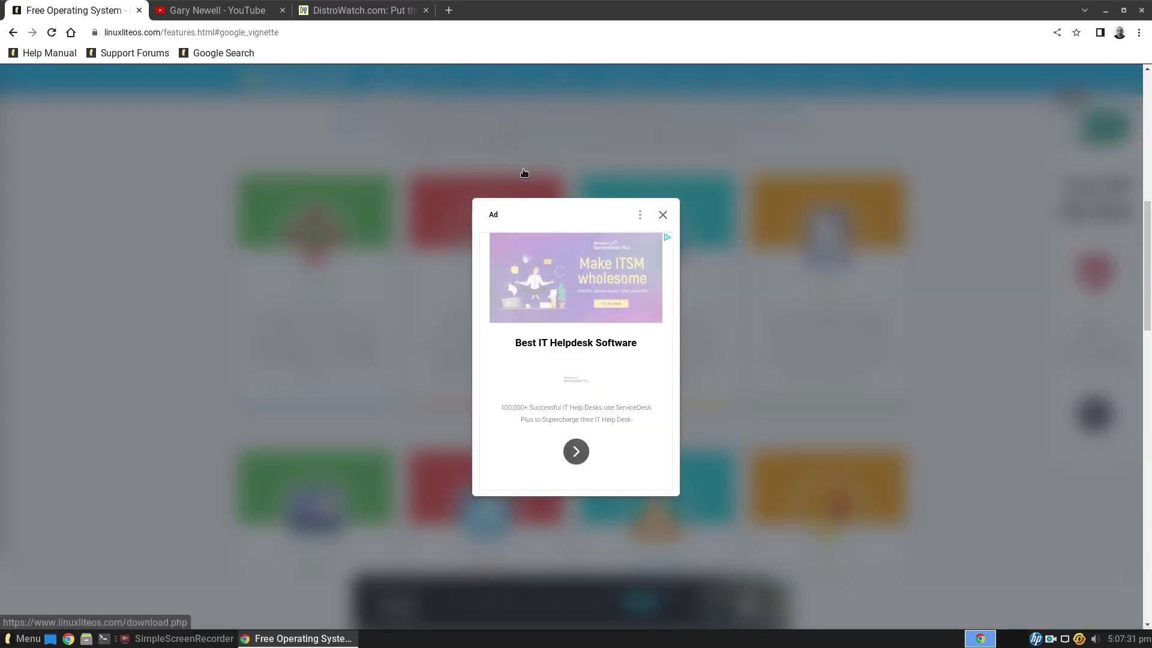
{"action": "left_click", "coordinate": [663, 214]}
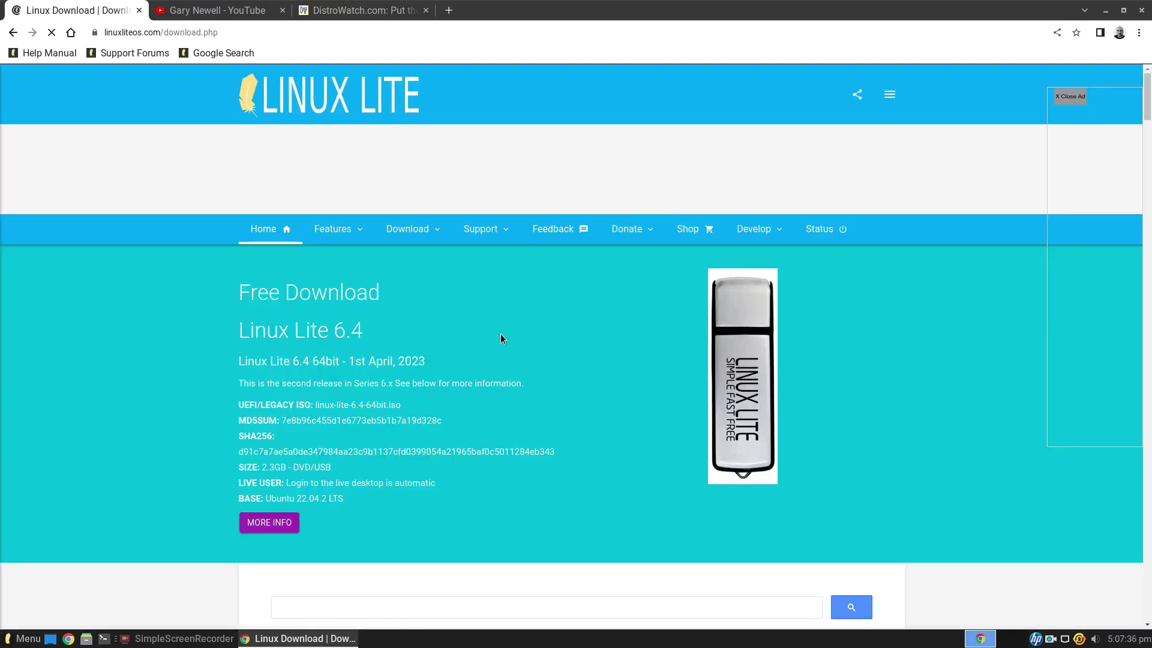
Step: Scroll to Windows 11 vs Linux Lite 6 needs: 768 MB RAM, 8 GB storage, no TPM
{"action": "scroll", "coordinate": [500, 333], "scroll_direction": "down", "scroll_amount": 2}
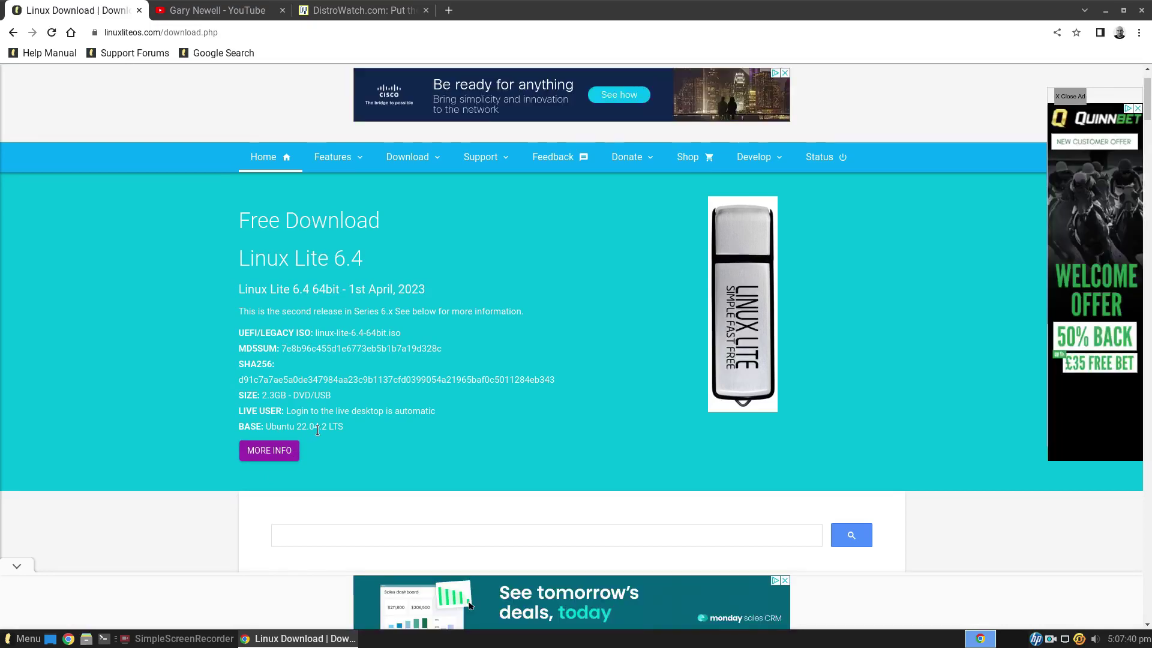
{"action": "scroll", "coordinate": [556, 420], "scroll_direction": "down", "scroll_amount": 3}
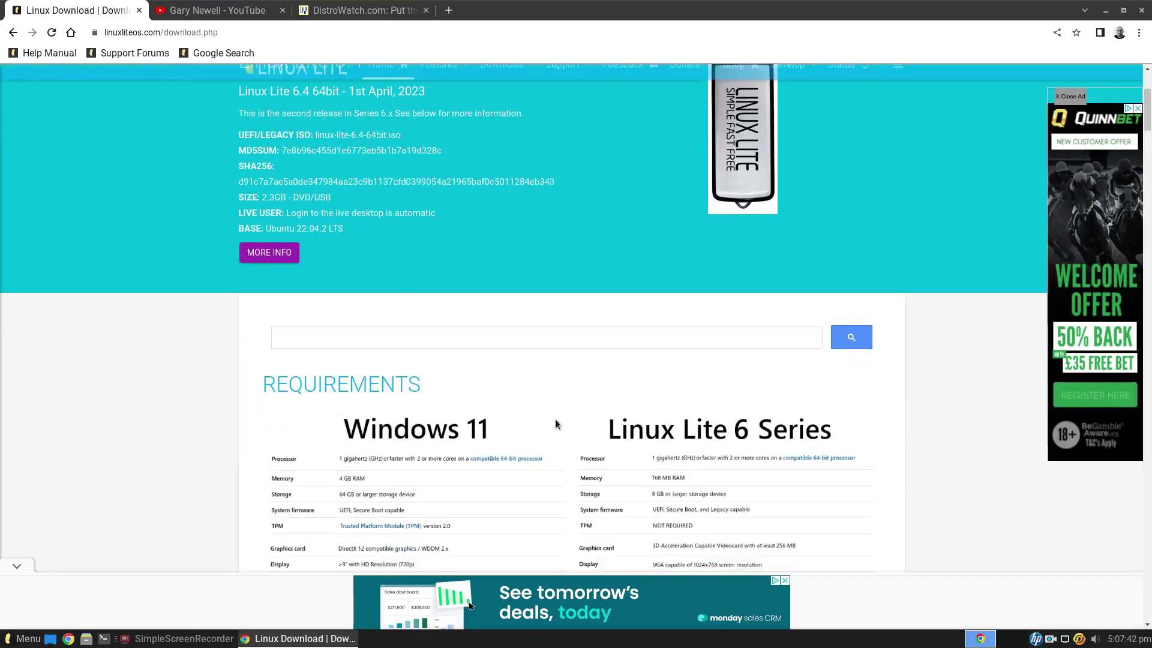
{"action": "scroll", "coordinate": [556, 424], "scroll_direction": "down", "scroll_amount": 3}
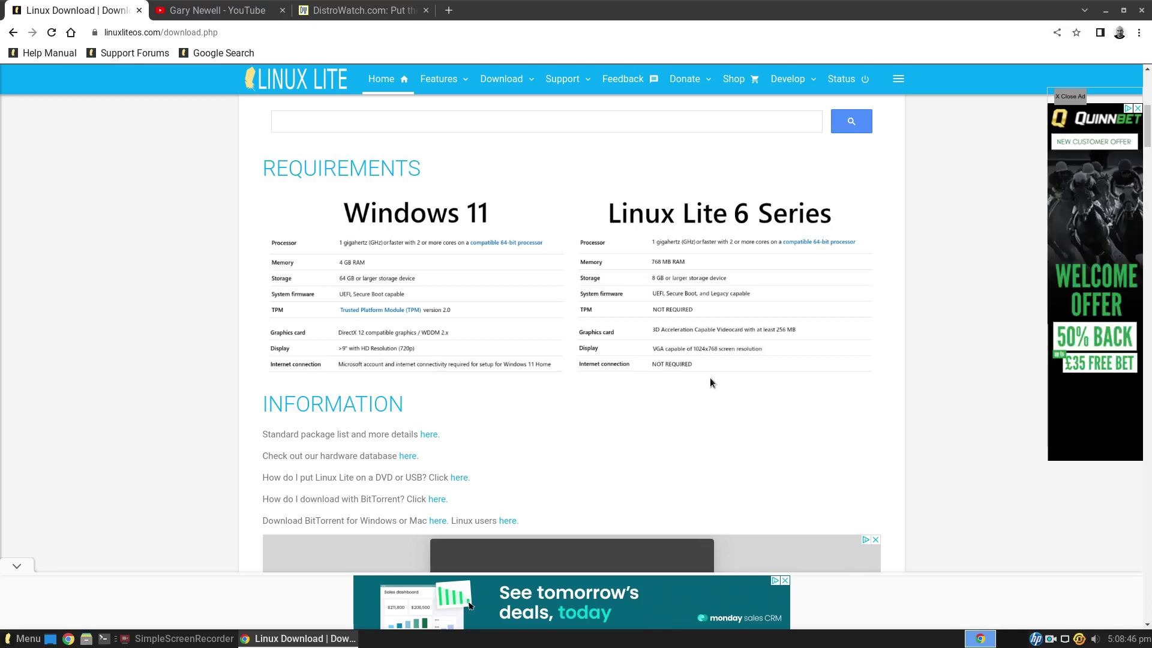
Step: Switch to the Everyday Linux User YouTube tab and allow notifications
{"action": "left_click", "coordinate": [248, 9]}
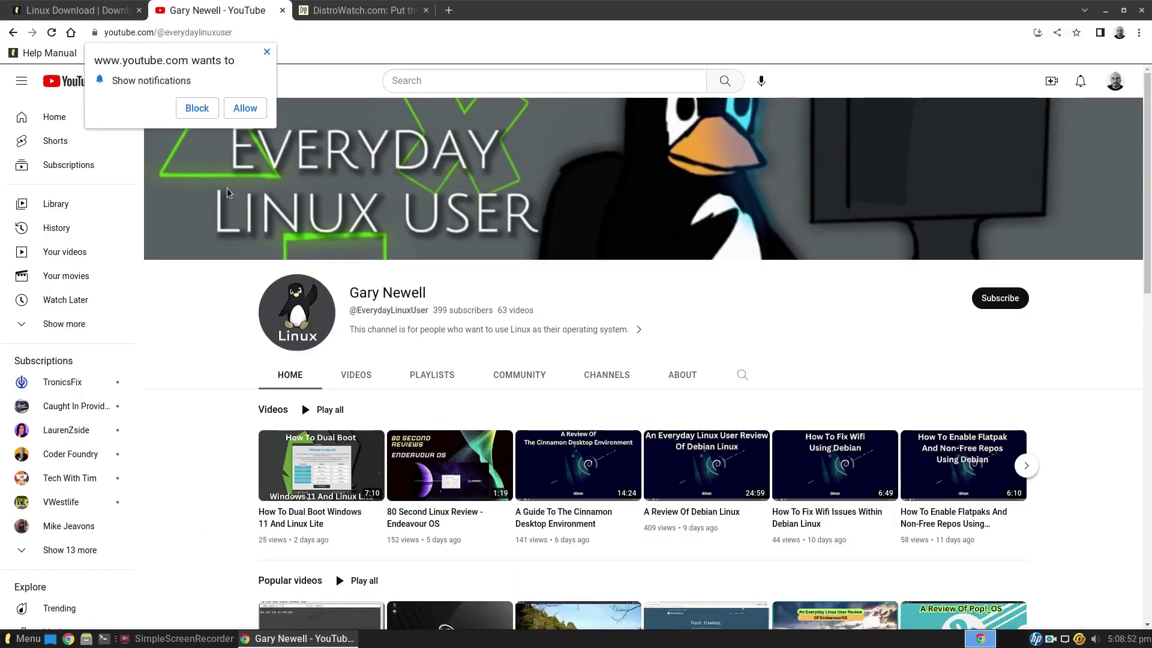
{"action": "left_click", "coordinate": [246, 108]}
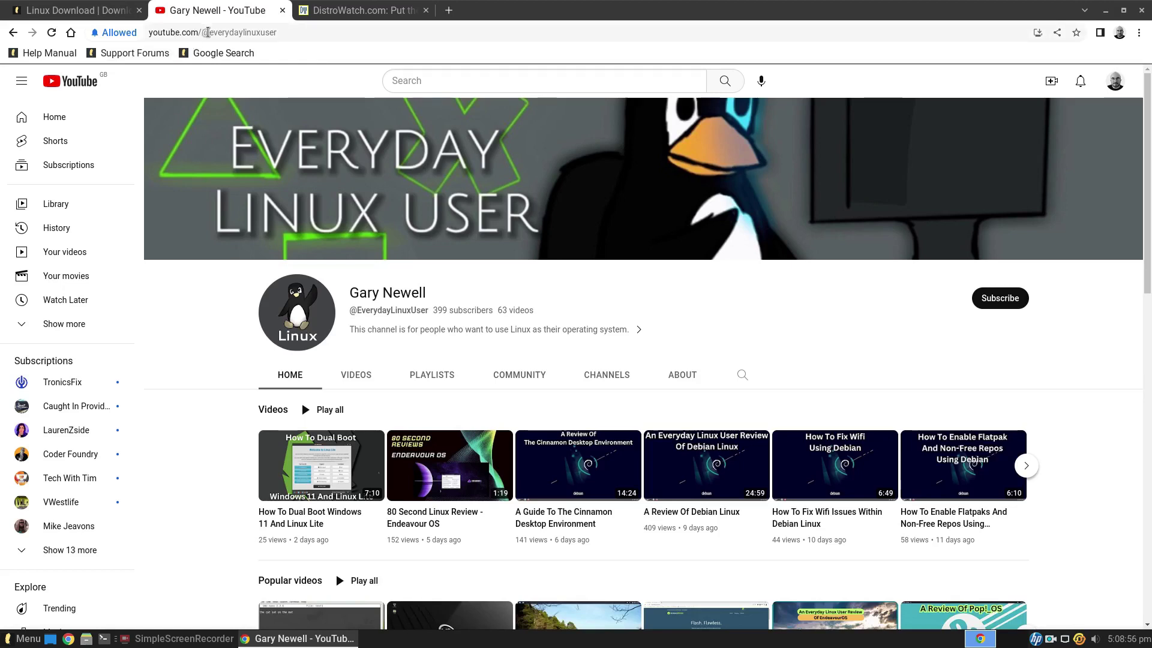
{"action": "mouse_move", "coordinate": [314, 524]}
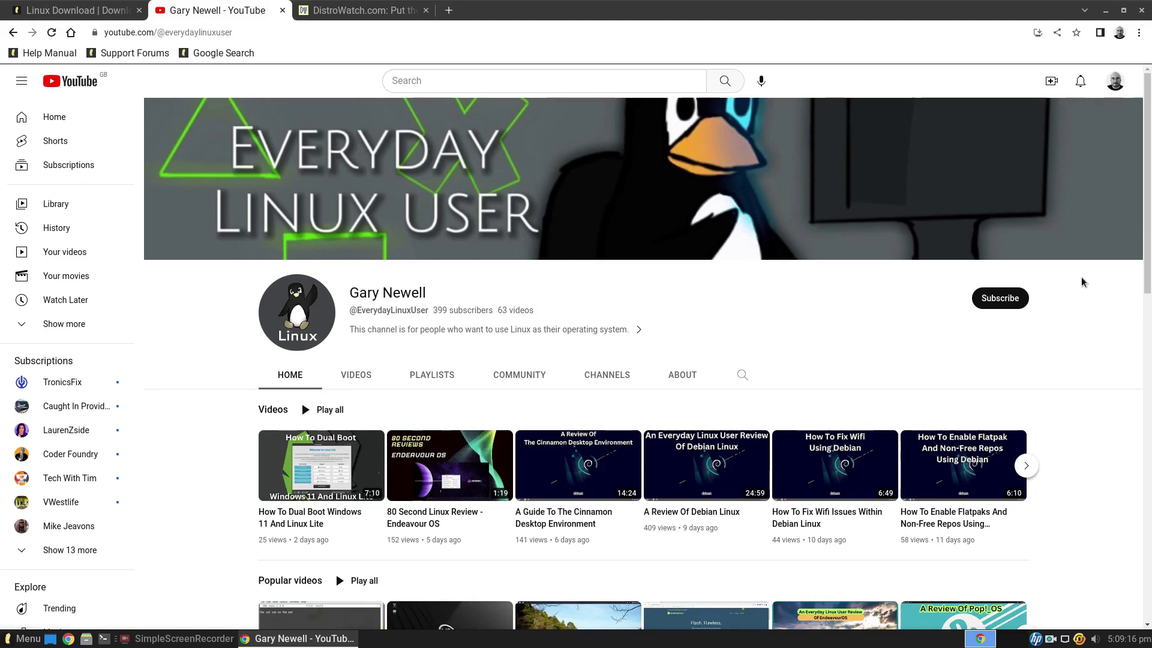
Step: Close the browser, open Desktop settings, and preview the yellow and red leaf wallpapers
{"action": "left_click", "coordinate": [1142, 10]}
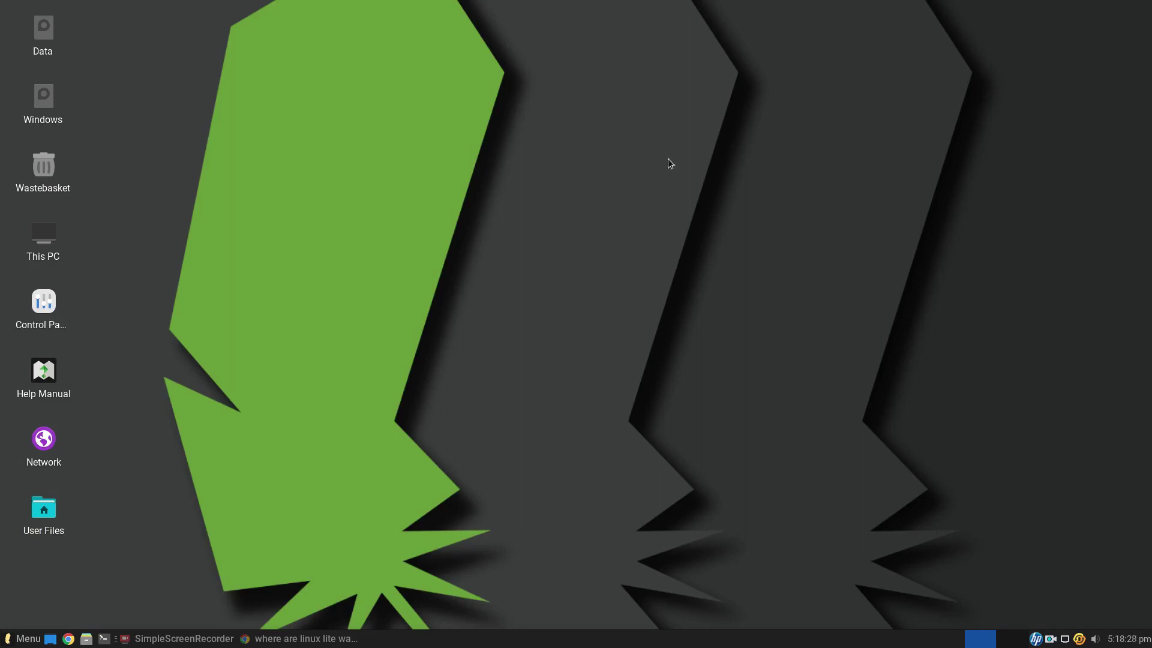
{"action": "right_click", "coordinate": [546, 192]}
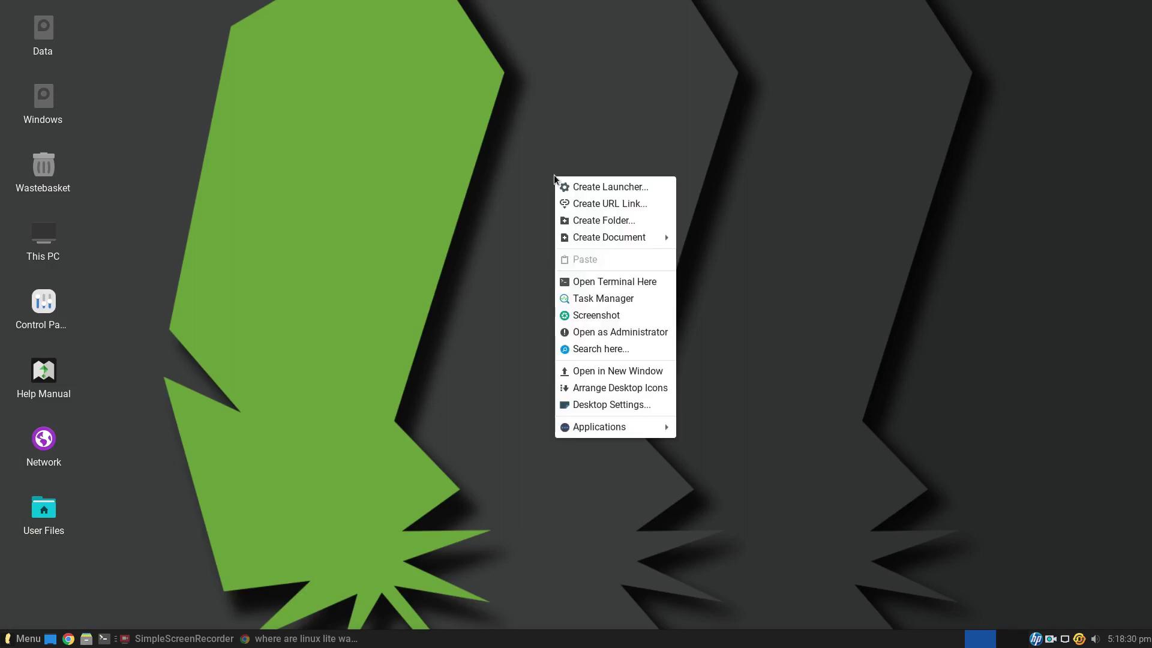
{"action": "left_click", "coordinate": [639, 406]}
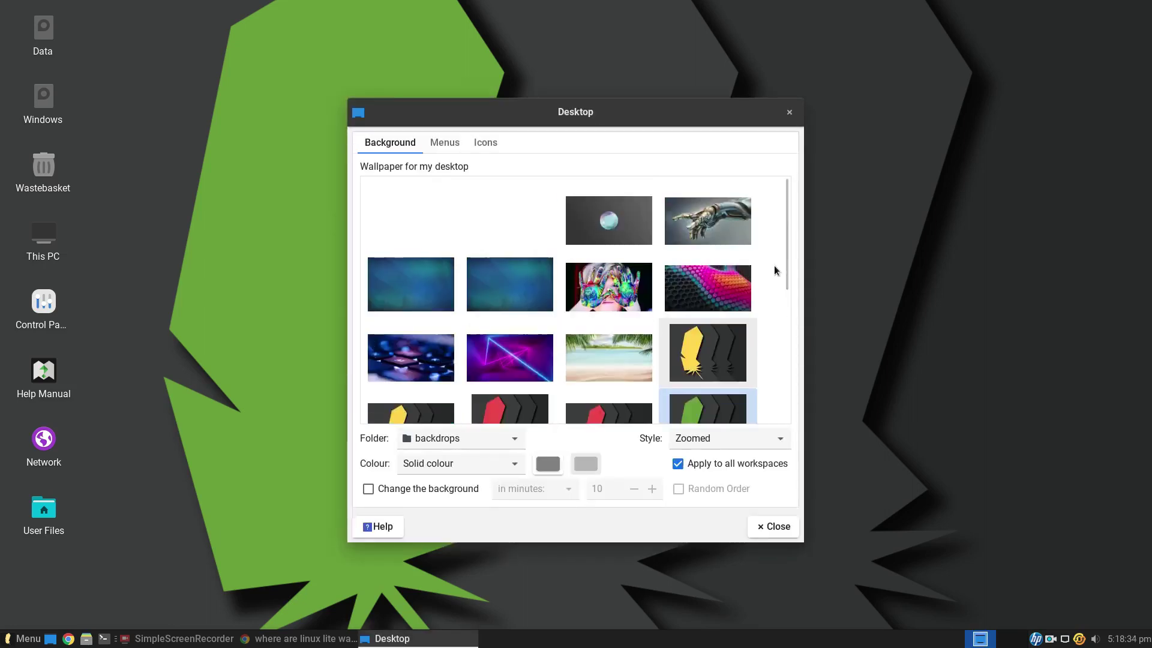
{"action": "left_click_drag", "start_coordinate": [783, 258], "coordinate": [774, 328]}
{"action": "left_click", "coordinate": [708, 207]}
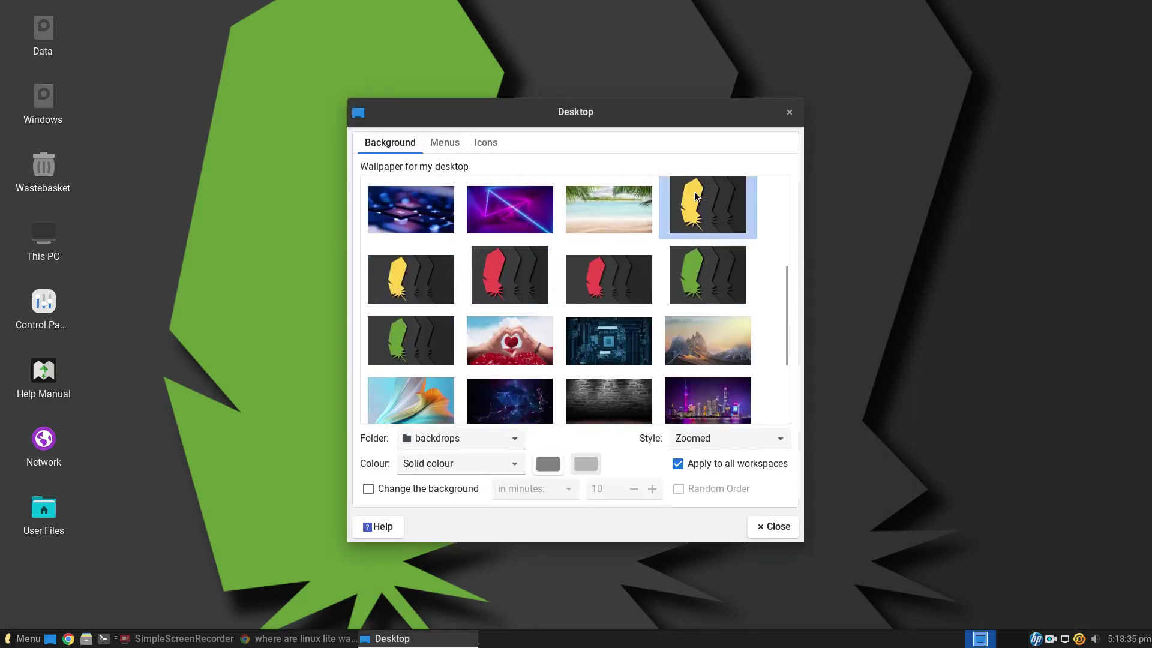
{"action": "left_click", "coordinate": [607, 283]}
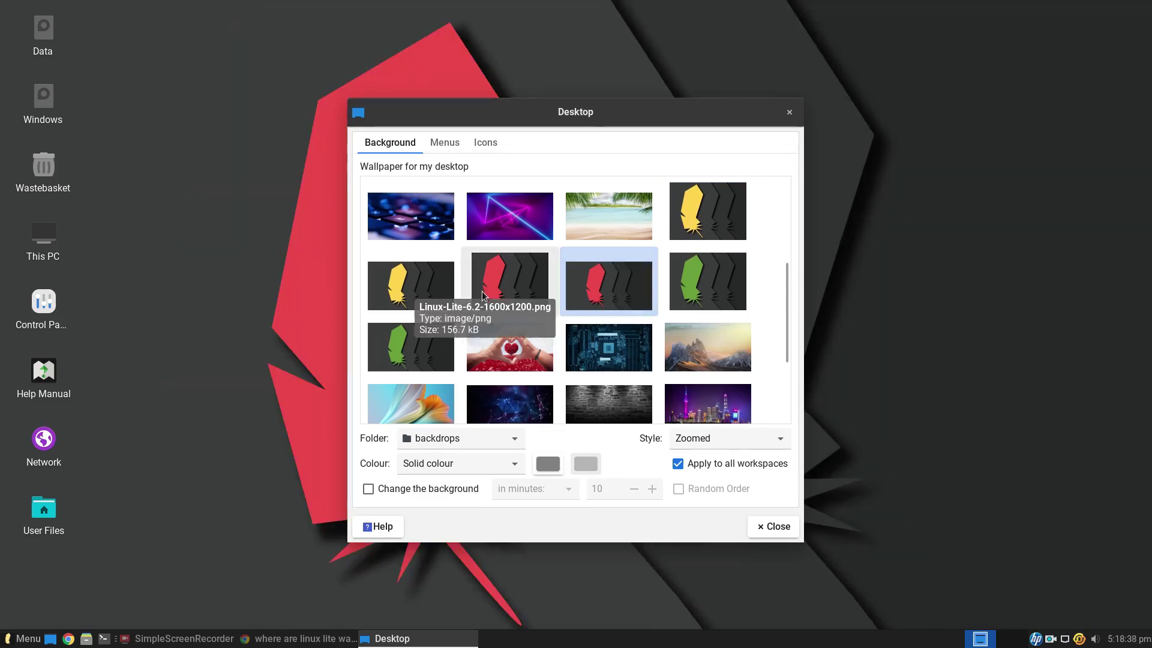
{"action": "left_click", "coordinate": [431, 287]}
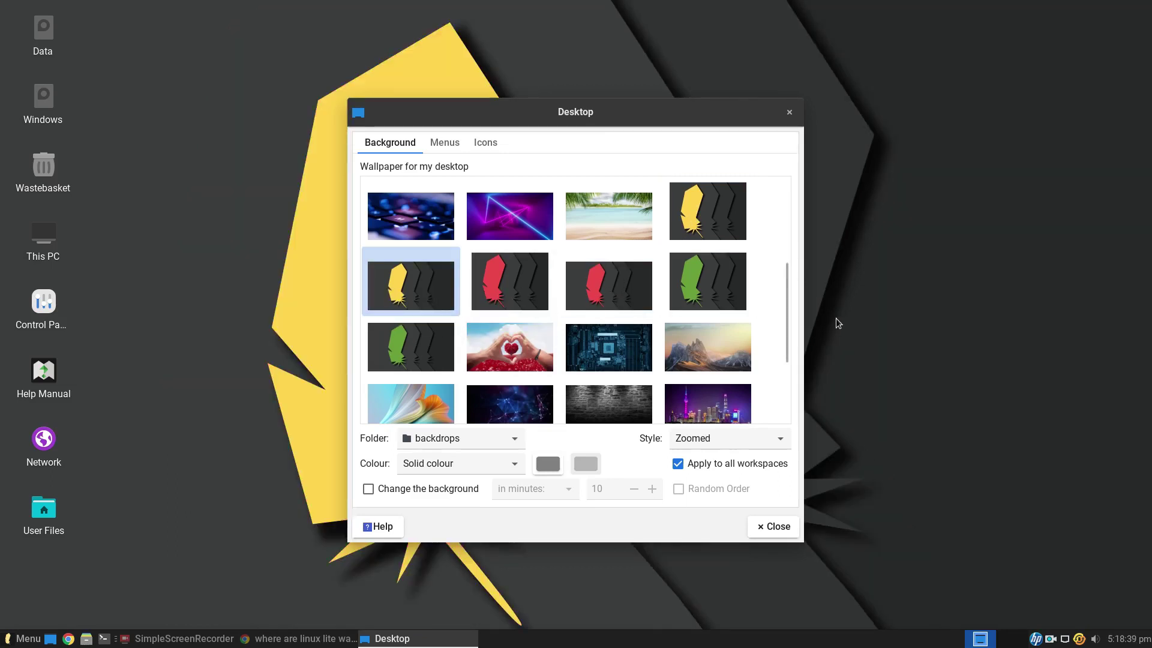
Step: Try the mountains and Stonehenge wallpapers, then restore the green leaf and close settings
{"action": "left_click", "coordinate": [710, 363]}
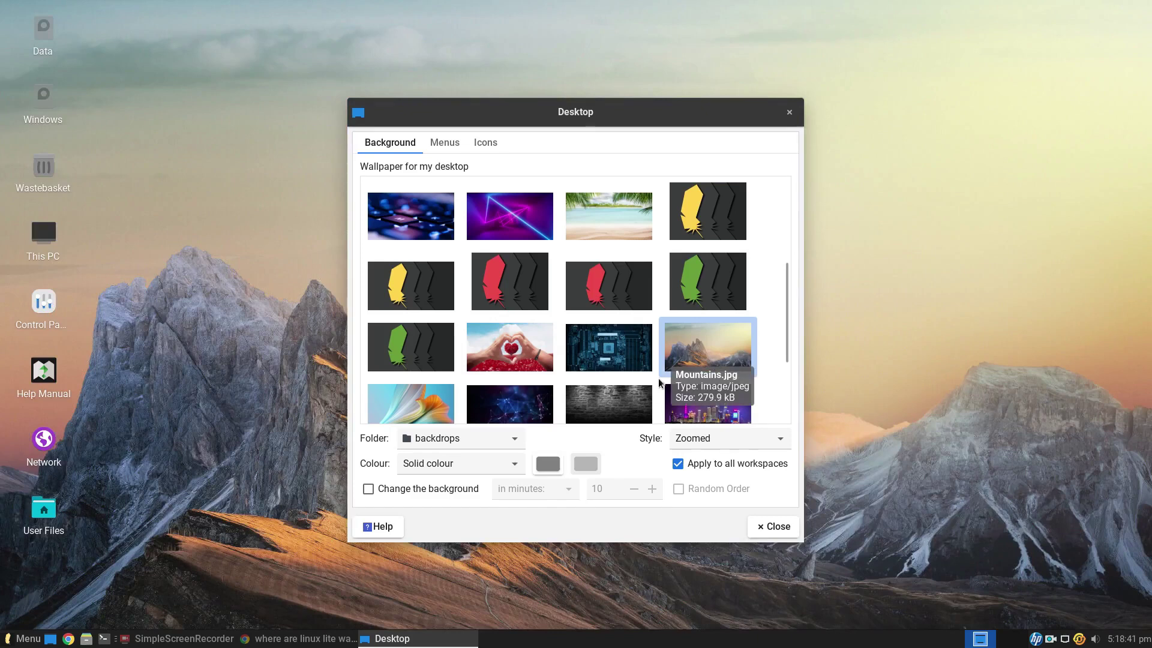
{"action": "scroll", "coordinate": [786, 336], "scroll_direction": "down", "scroll_amount": 1}
{"action": "scroll", "coordinate": [786, 345], "scroll_direction": "down", "scroll_amount": 3}
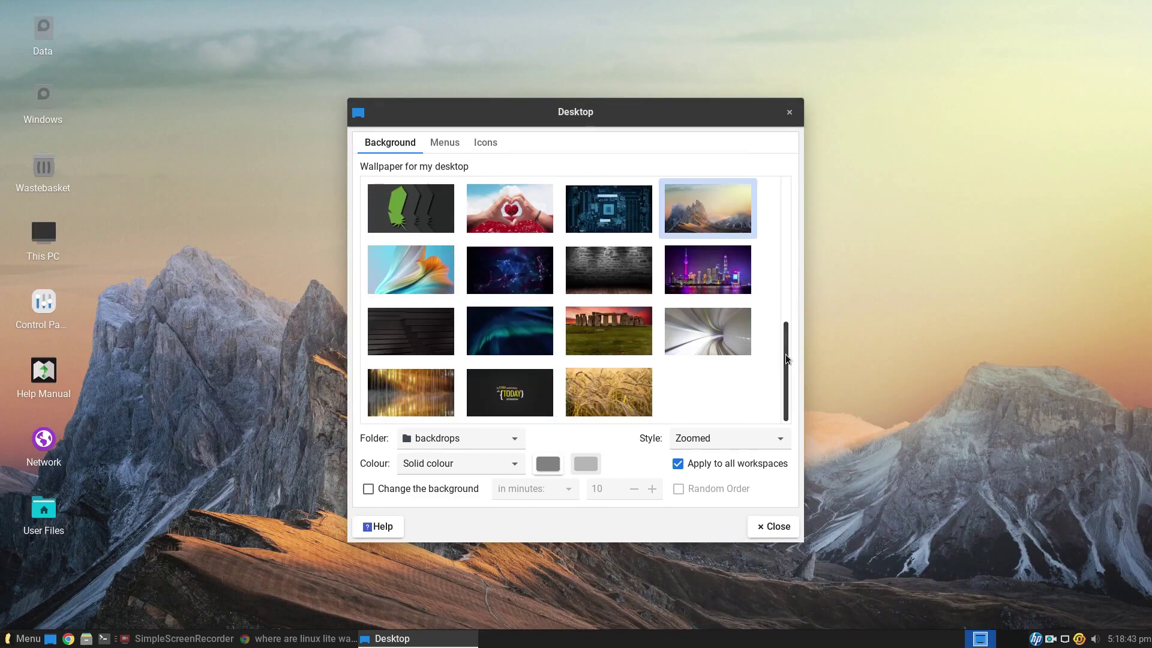
{"action": "left_click", "coordinate": [607, 335]}
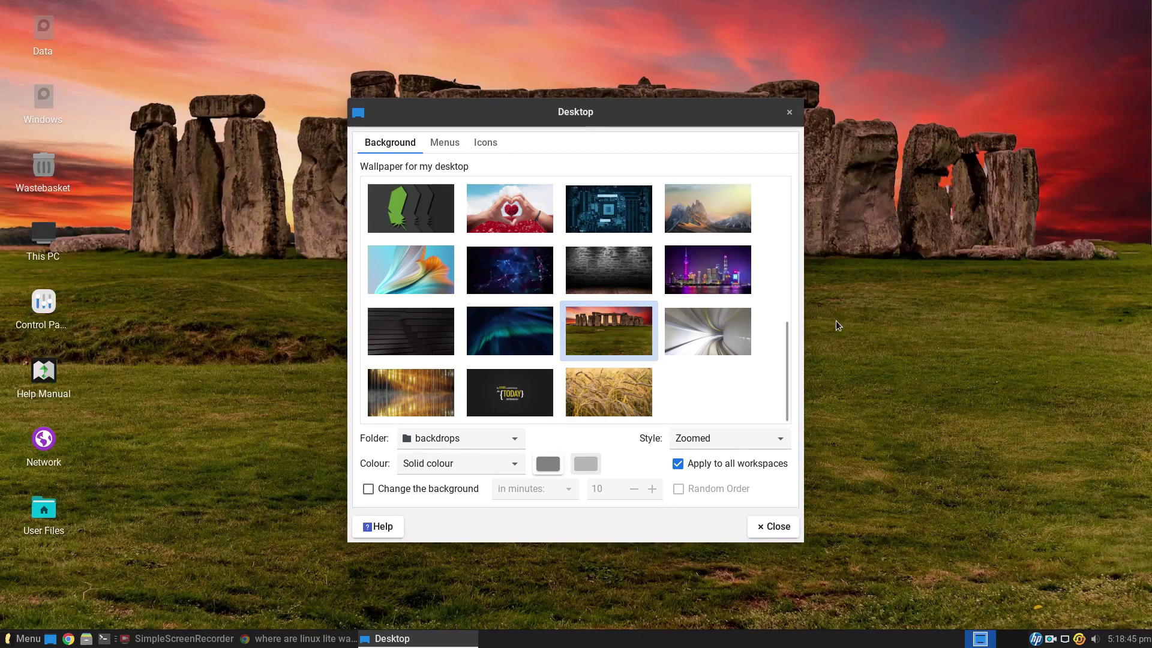
{"action": "scroll", "coordinate": [787, 373], "scroll_direction": "up", "scroll_amount": 6}
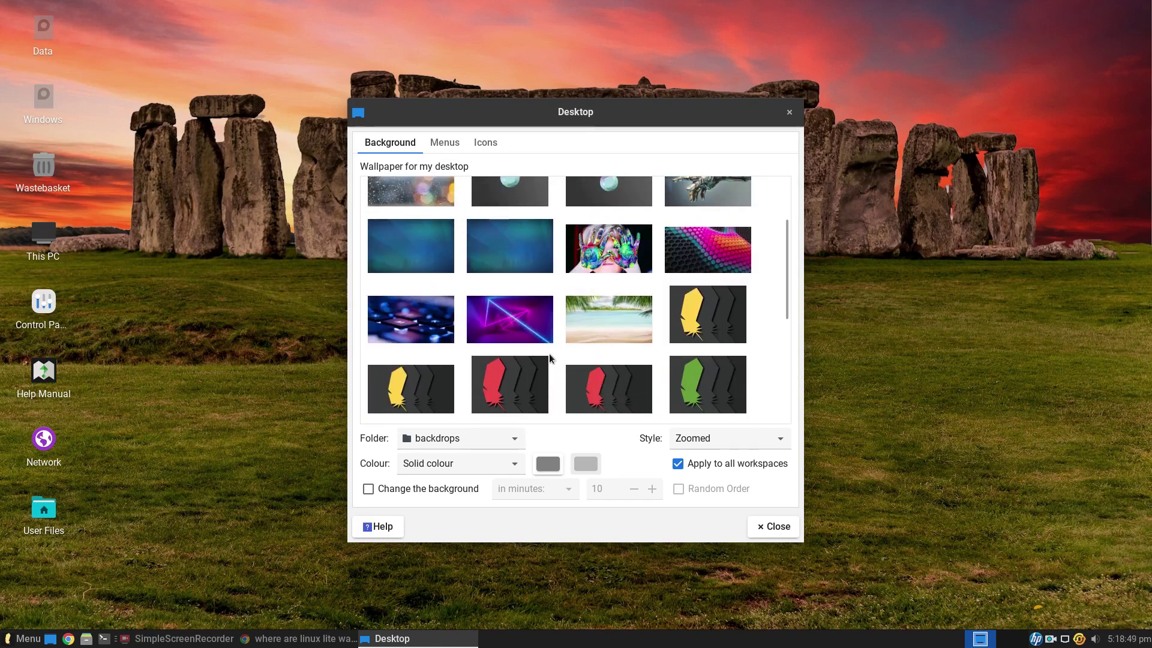
{"action": "left_click", "coordinate": [698, 377]}
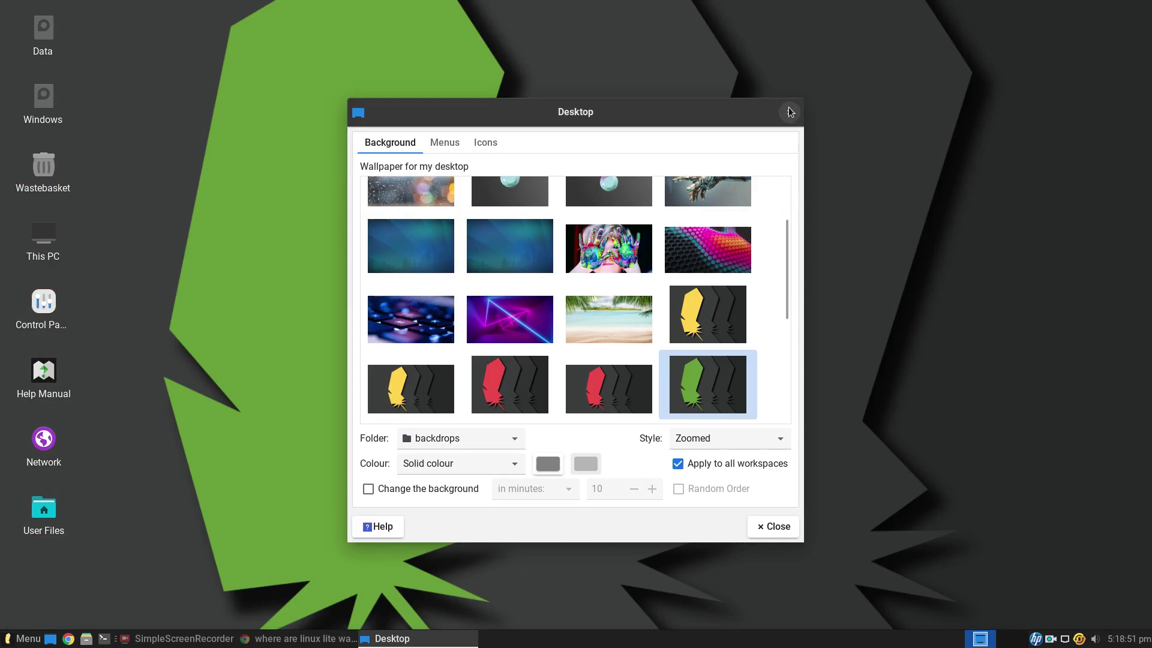
{"action": "left_click", "coordinate": [789, 111]}
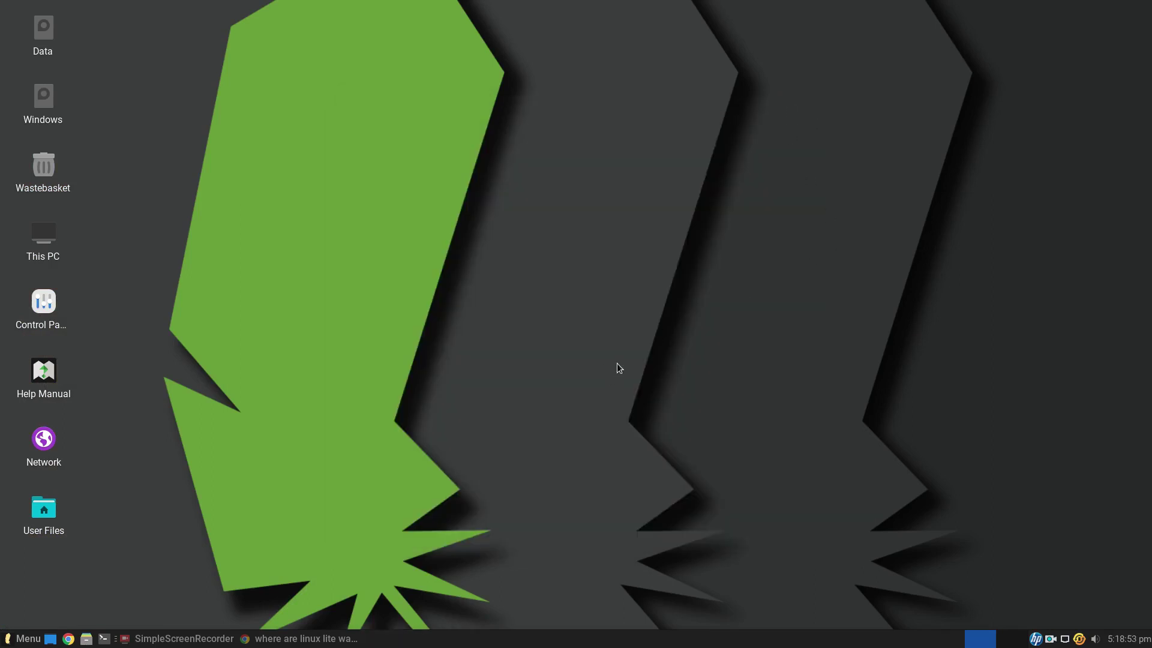
{"action": "right_click", "coordinate": [458, 235]}
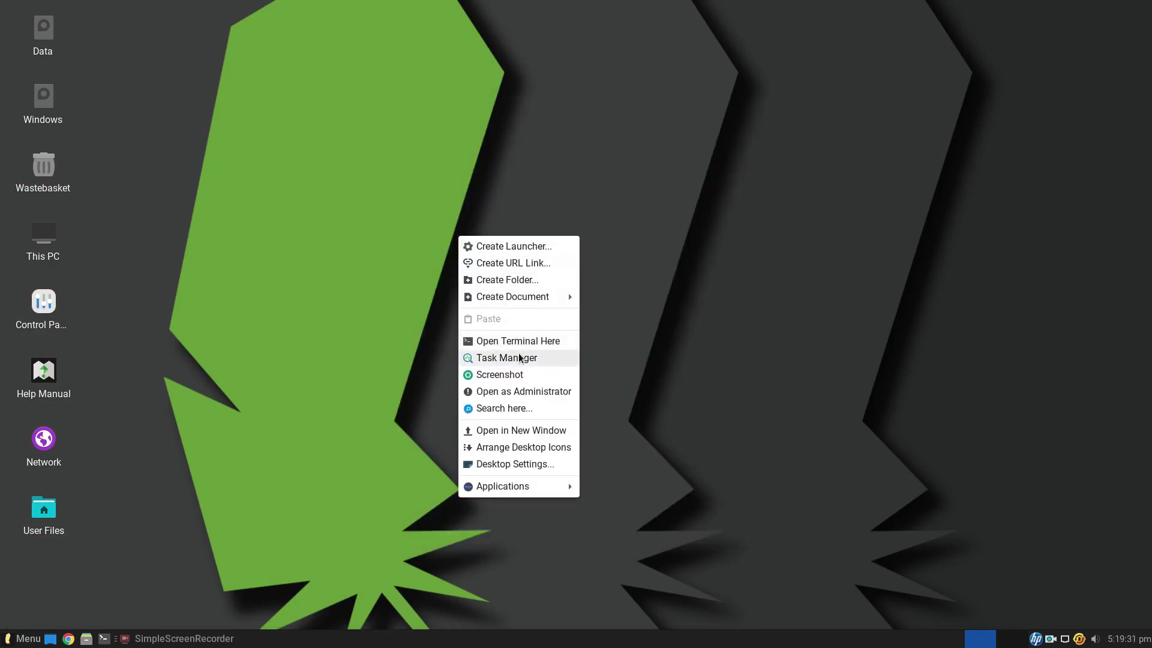
{"action": "left_click", "coordinate": [520, 340]}
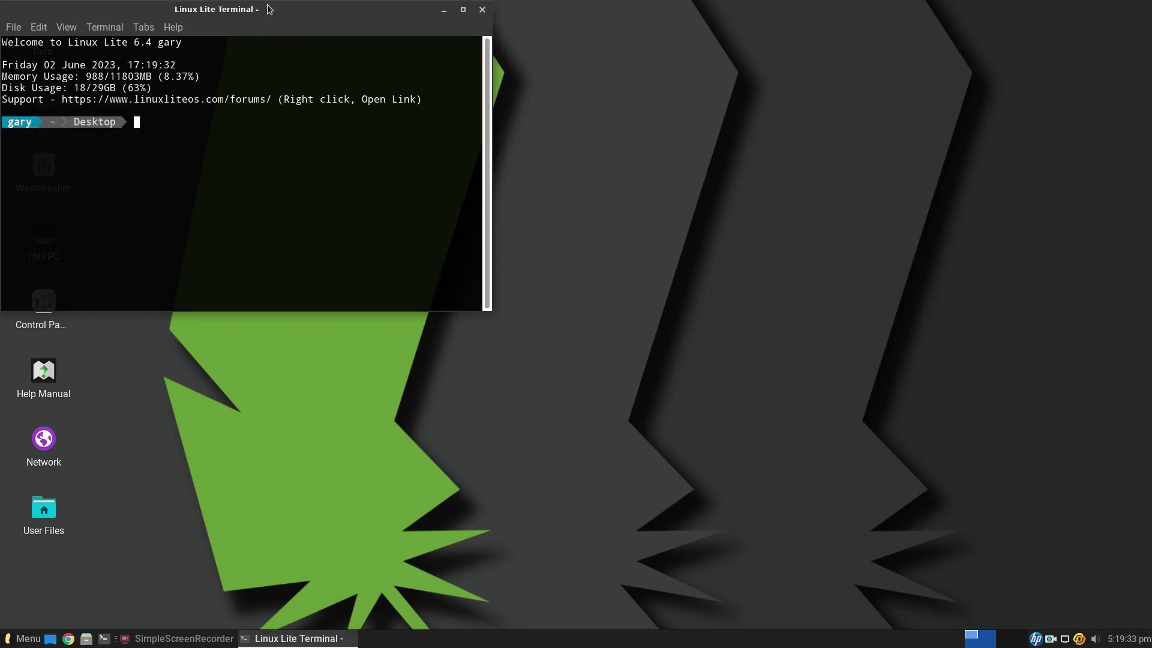
{"action": "left_click_drag", "start_coordinate": [353, 12], "coordinate": [612, 127]}
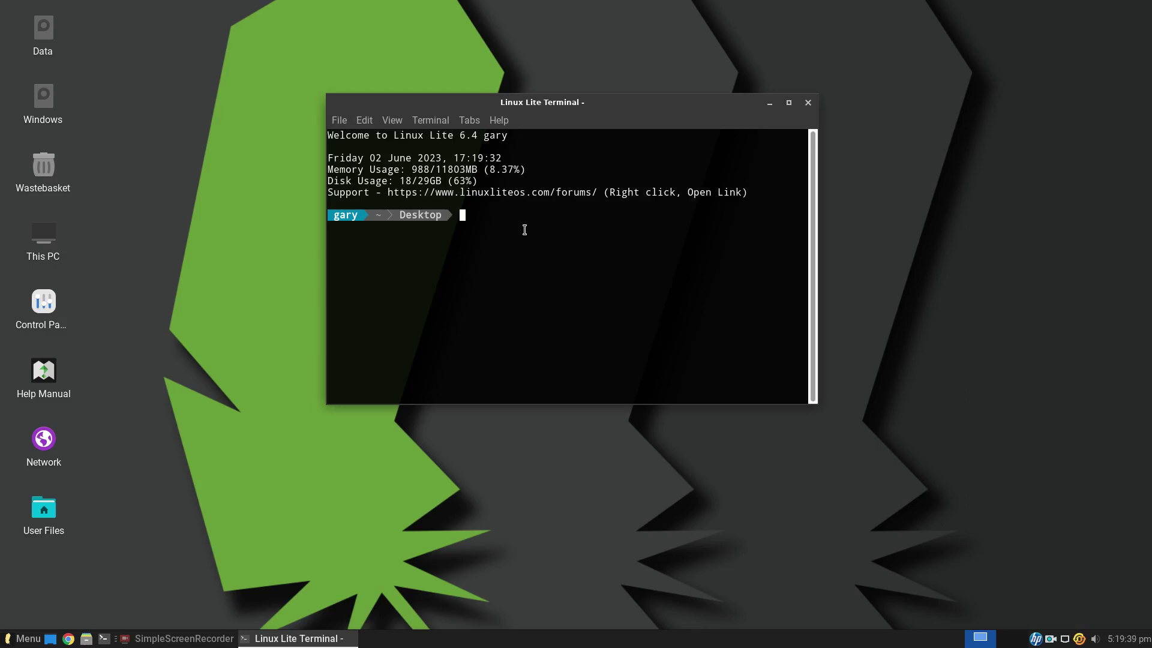
{"action": "left_click", "coordinate": [808, 102]}
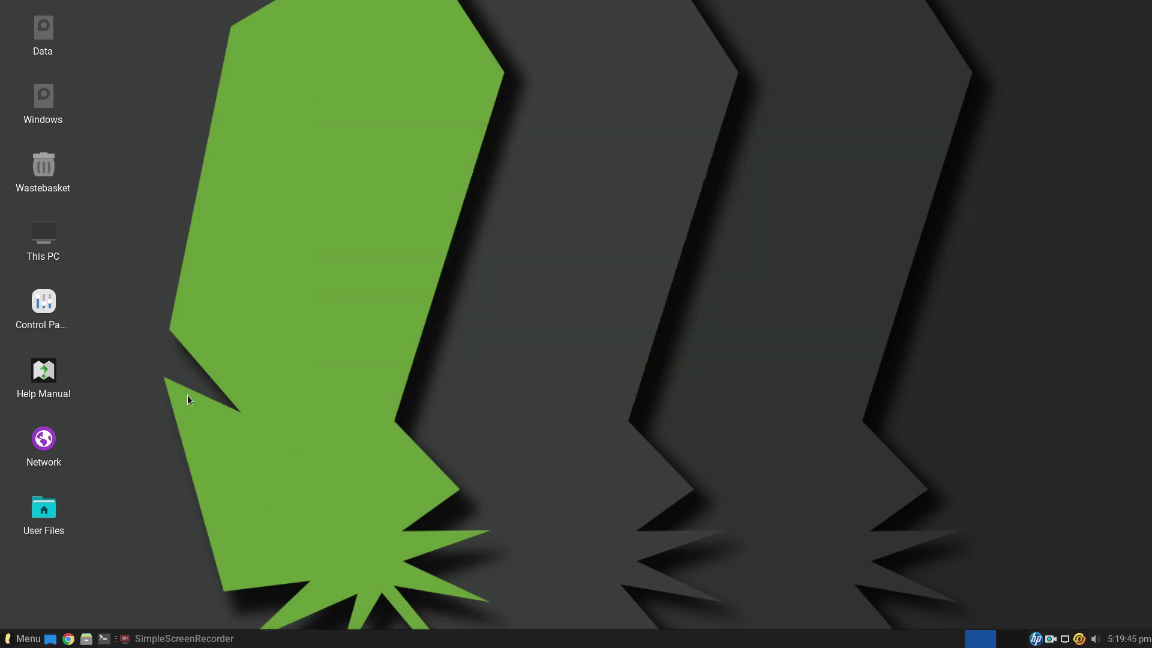
Step: Browse the Whisker menu's My Computer and Accessories sections, ending on the Games category
{"action": "left_click", "coordinate": [27, 639]}
{"action": "left_click", "coordinate": [623, 419]}
{"action": "left_click", "coordinate": [24, 643]}
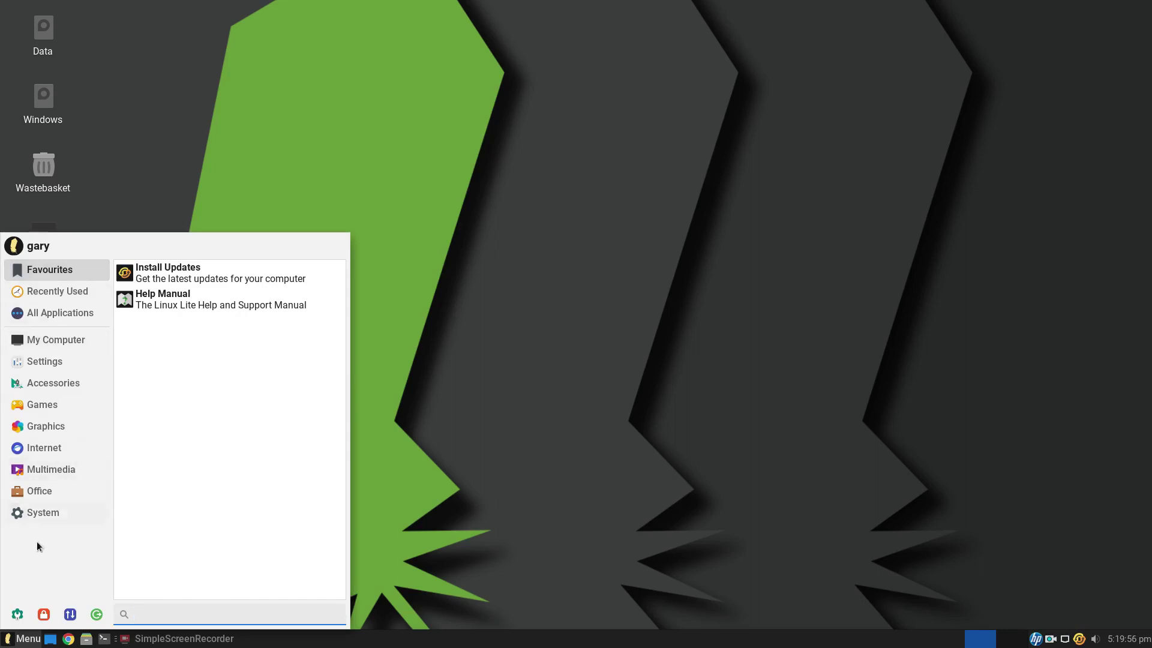
{"action": "left_click", "coordinate": [60, 447]}
{"action": "left_click", "coordinate": [57, 340]}
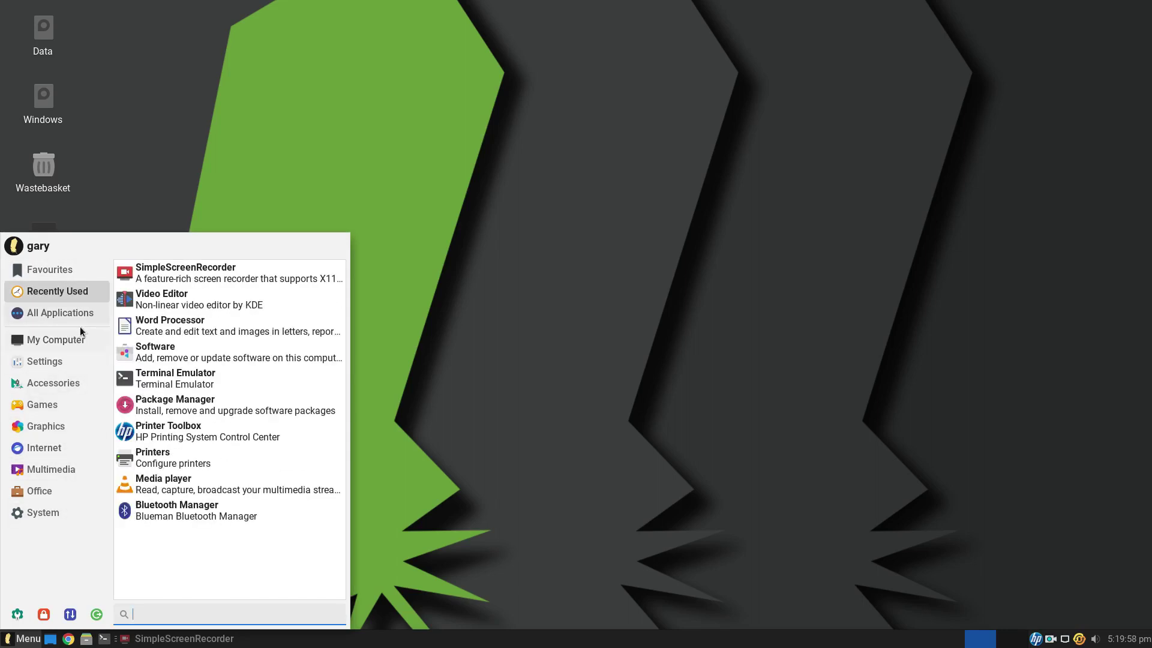
{"action": "mouse_move", "coordinate": [71, 388]}
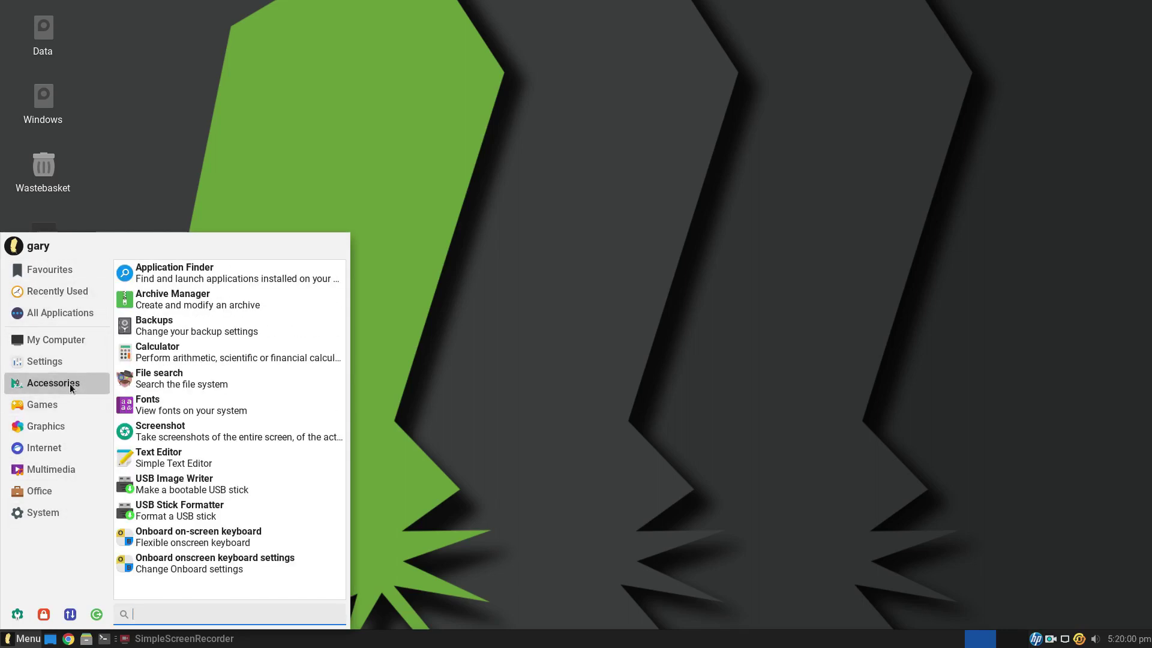
{"action": "mouse_move", "coordinate": [57, 456]}
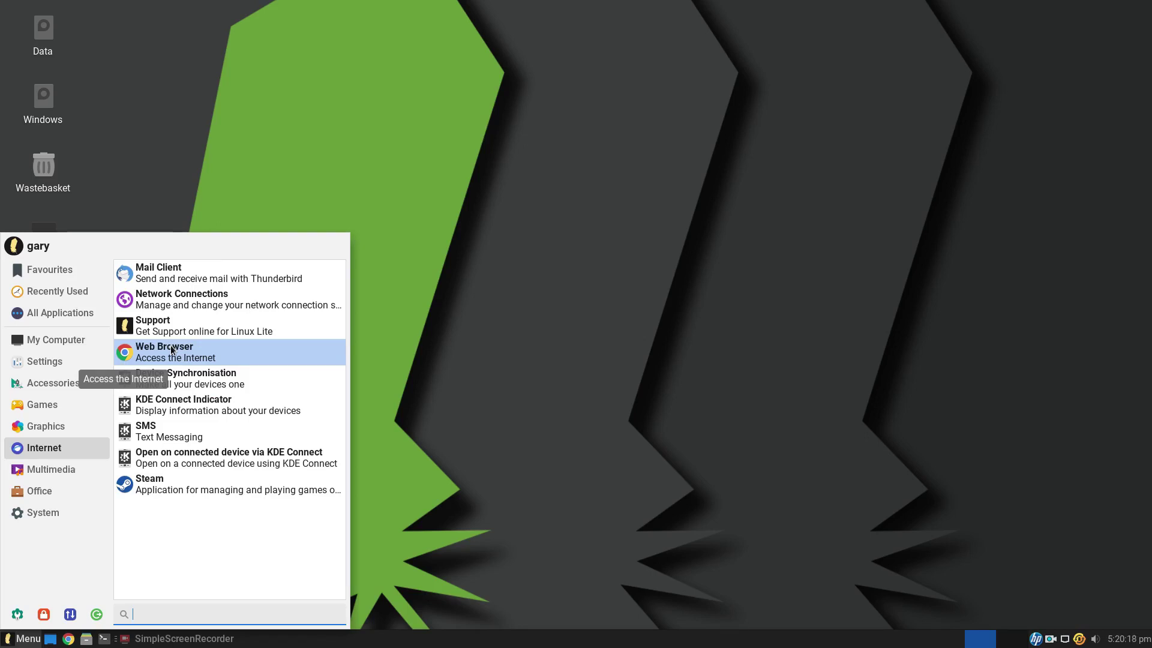
{"action": "left_click", "coordinate": [42, 386]}
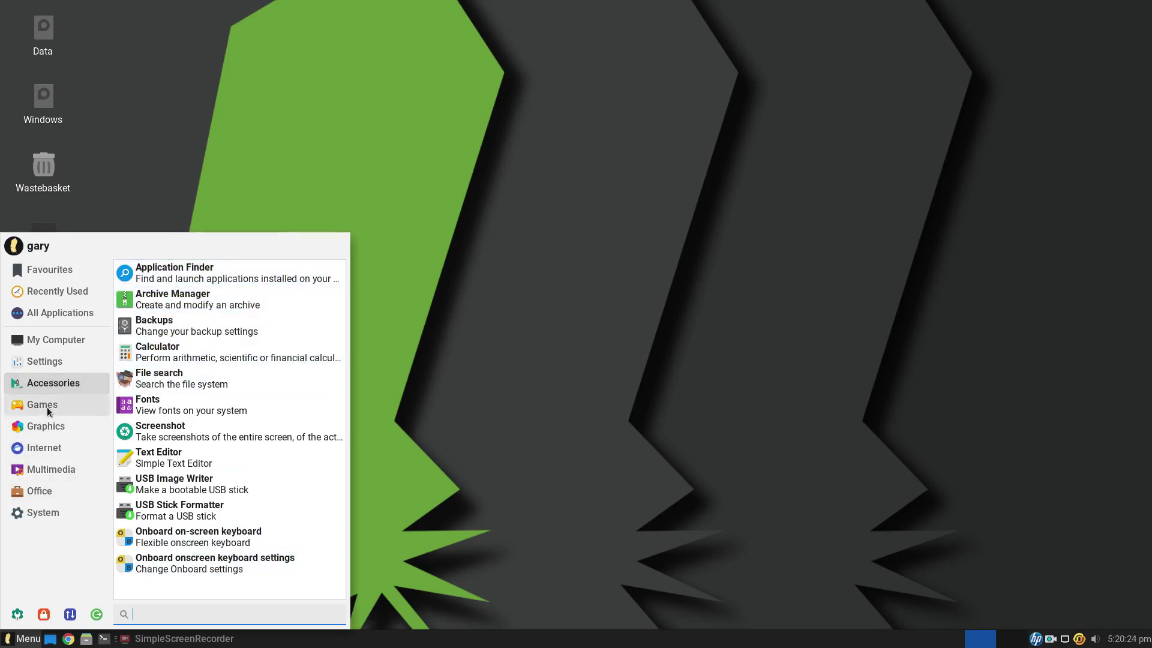
{"action": "left_click", "coordinate": [48, 410]}
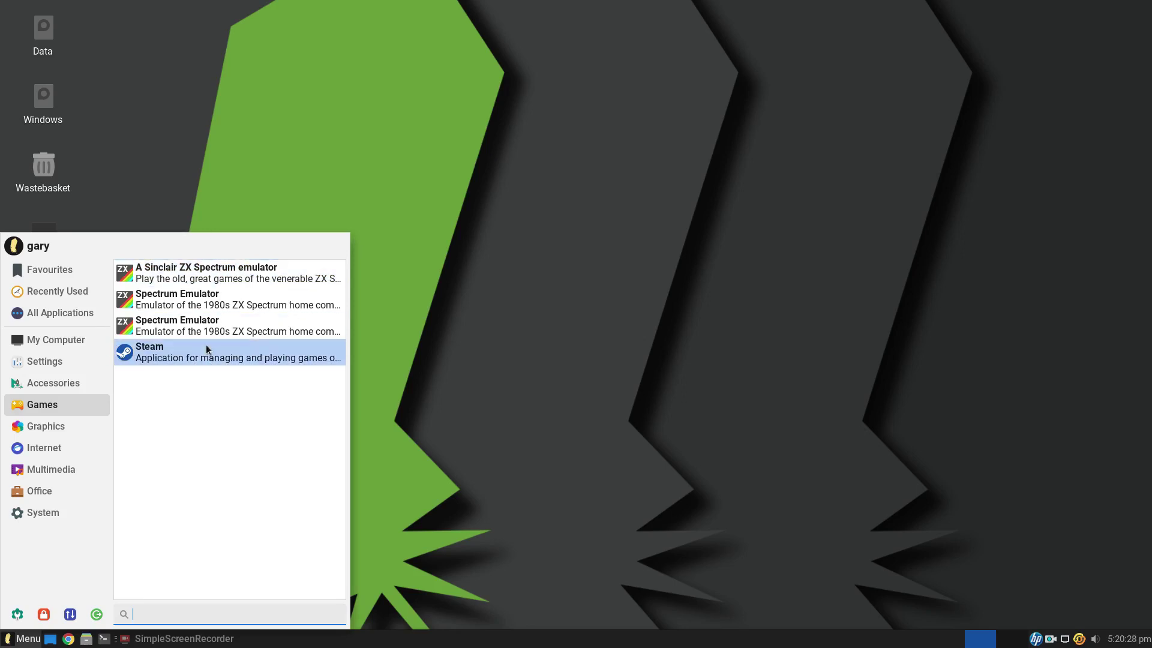
Step: Launch and close the GIMP Image Editor and then Paint from the Graphics category
{"action": "left_click", "coordinate": [66, 428]}
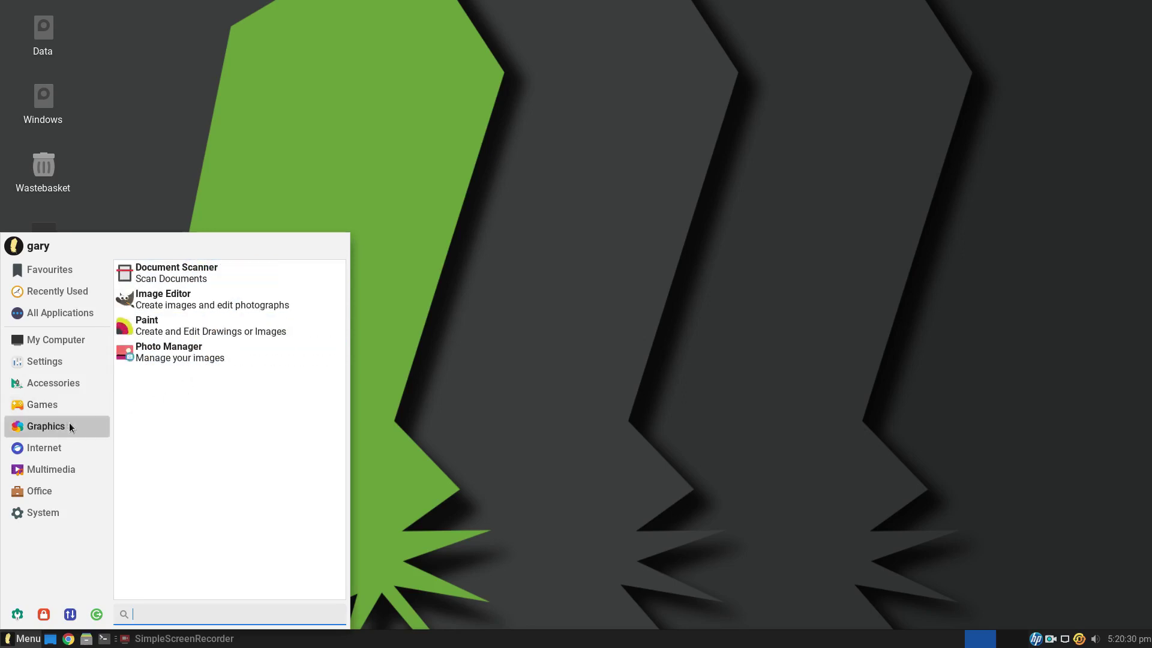
{"action": "left_click", "coordinate": [188, 307]}
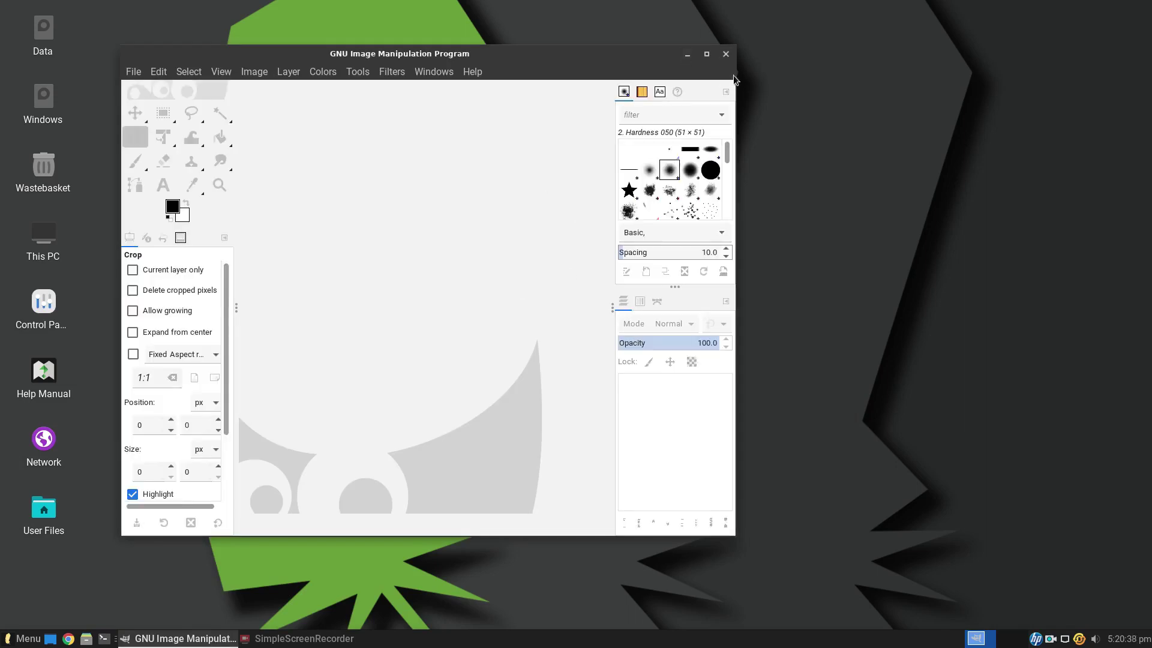
{"action": "left_click", "coordinate": [726, 54]}
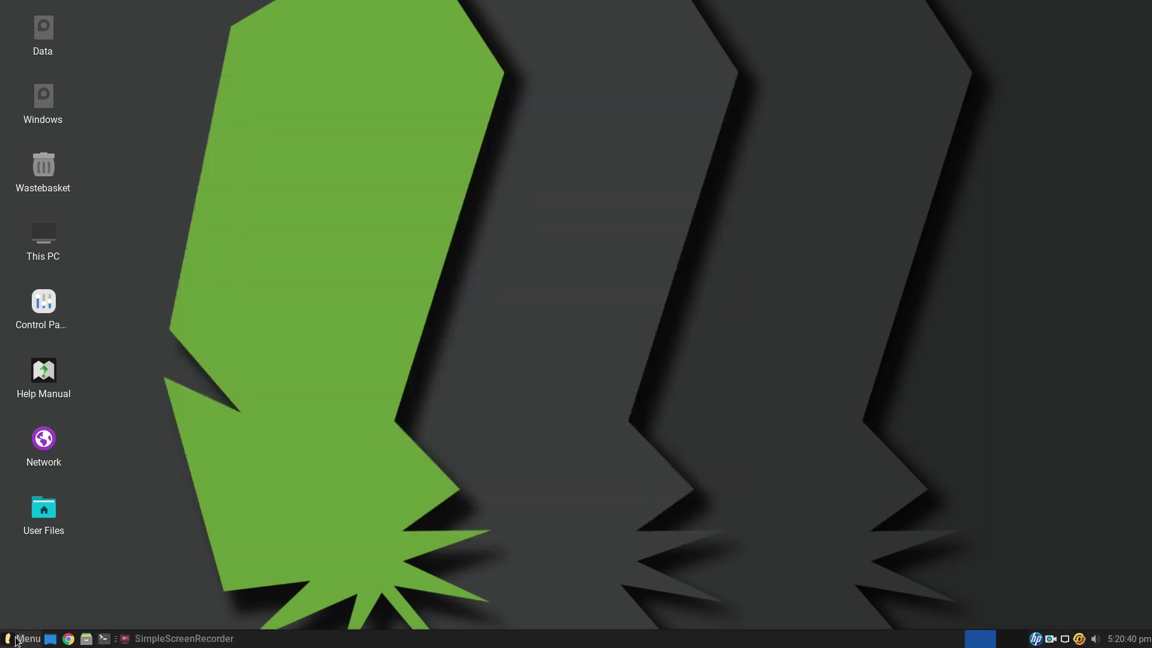
{"action": "left_click", "coordinate": [29, 638]}
{"action": "left_click", "coordinate": [57, 429]}
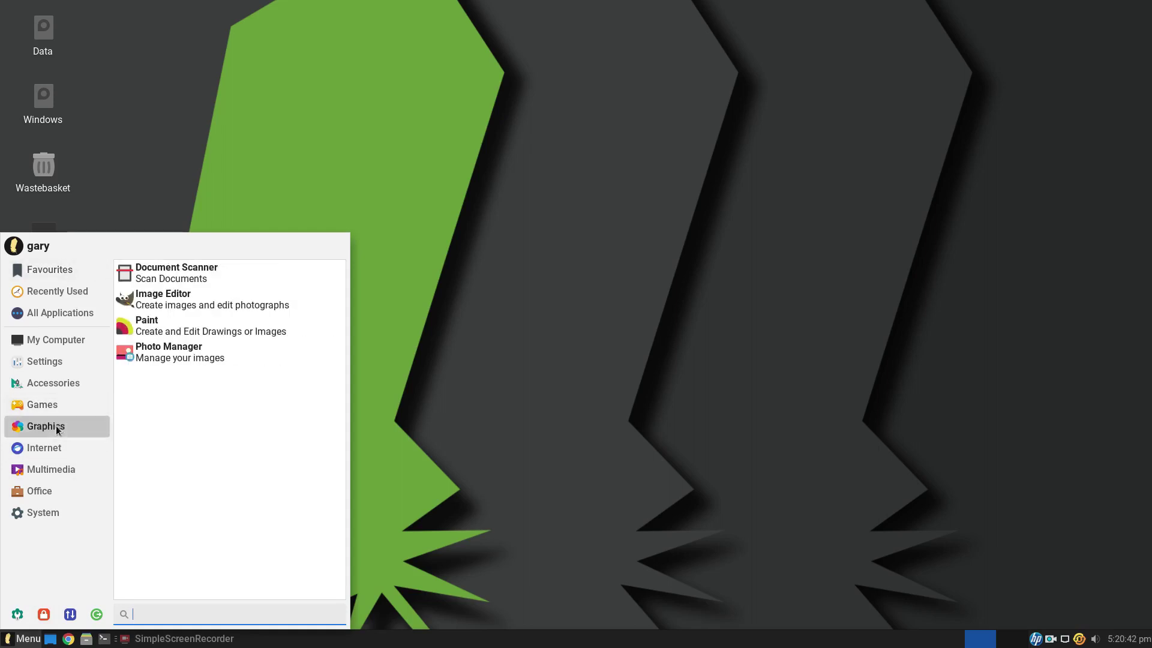
{"action": "left_click", "coordinate": [203, 332]}
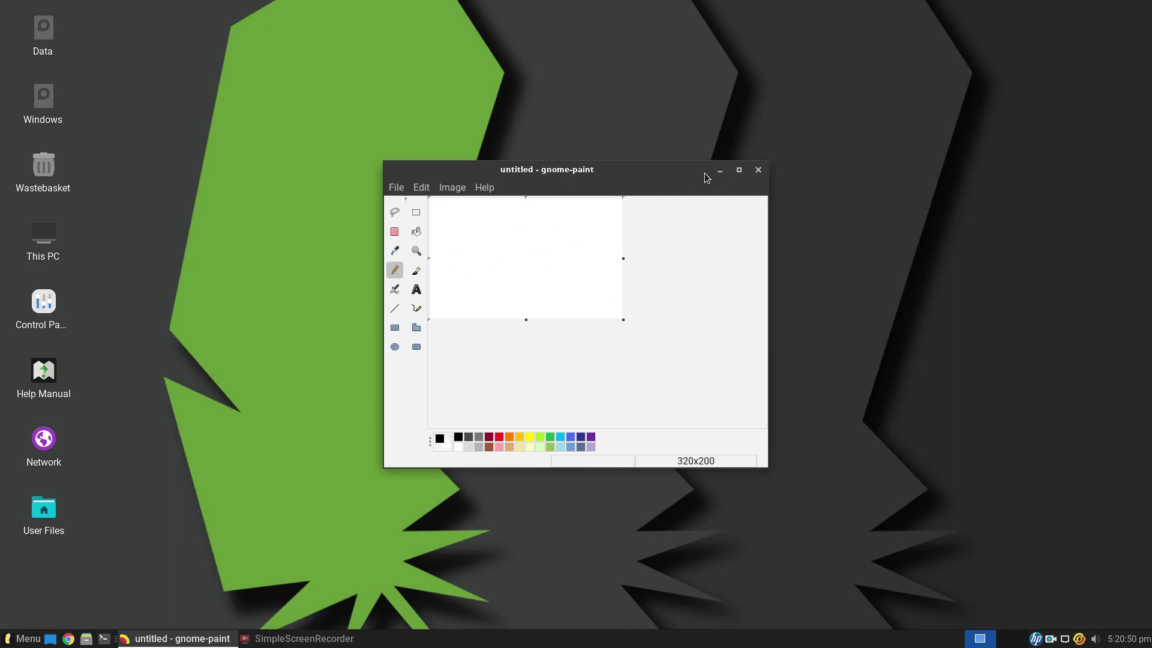
{"action": "left_click", "coordinate": [759, 170]}
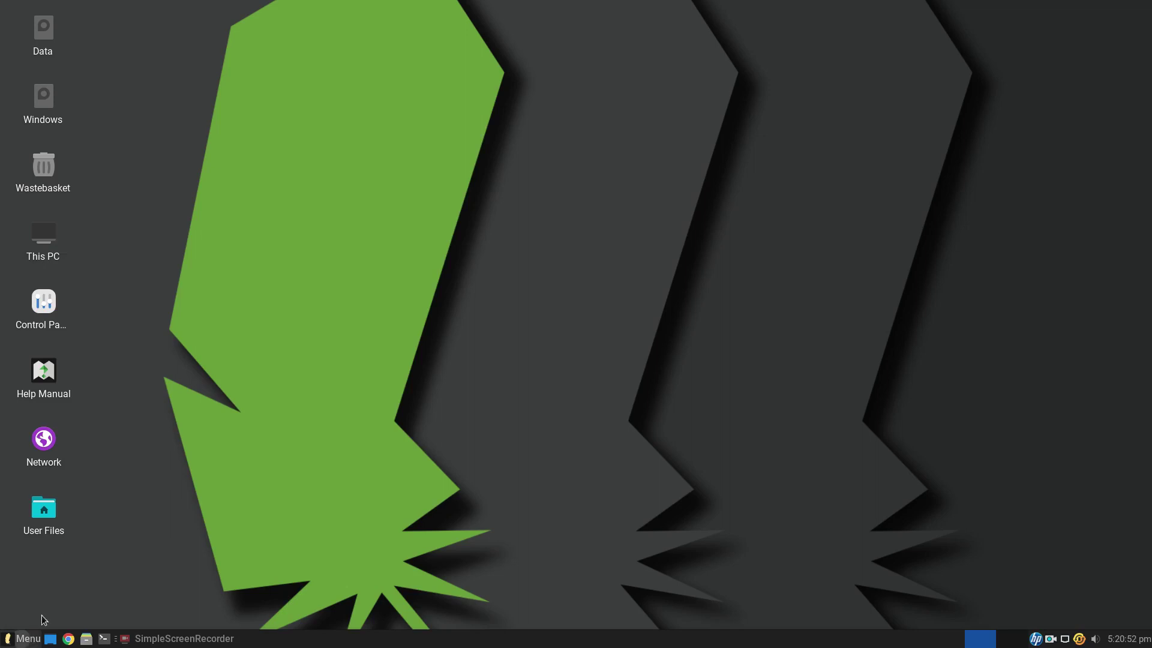
Step: Launch the Shotwell Photo Manager from Graphics and widen its window
{"action": "left_click", "coordinate": [29, 638]}
{"action": "mouse_move", "coordinate": [63, 424]}
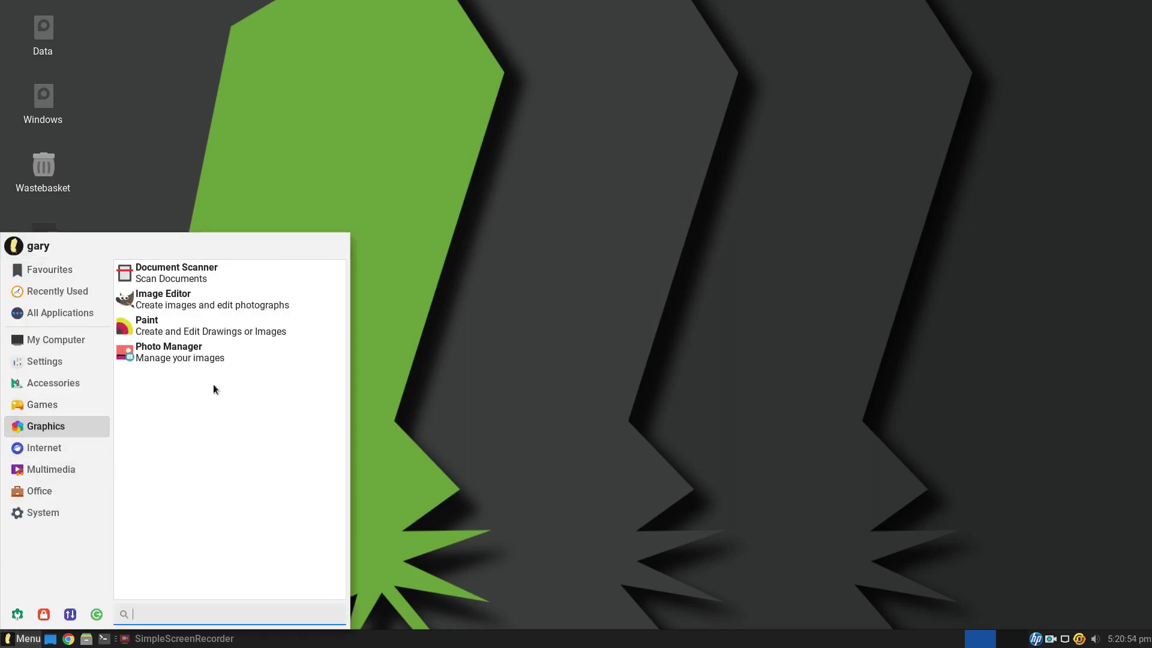
{"action": "left_click", "coordinate": [203, 357]}
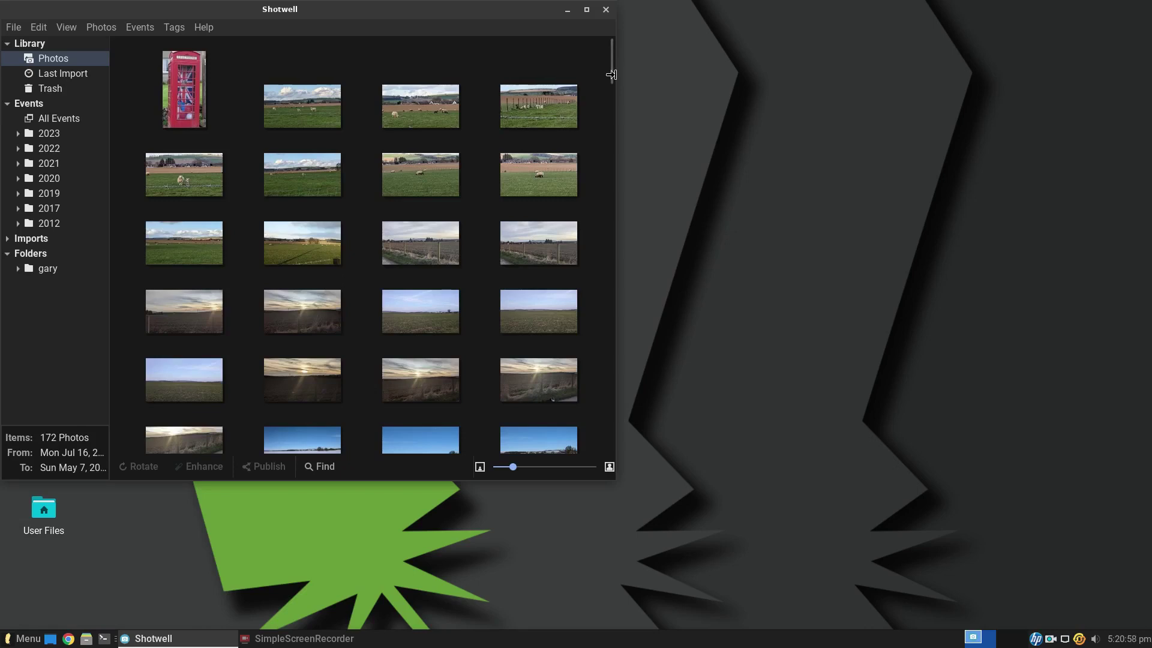
{"action": "left_click_drag", "start_coordinate": [612, 74], "coordinate": [642, 99]}
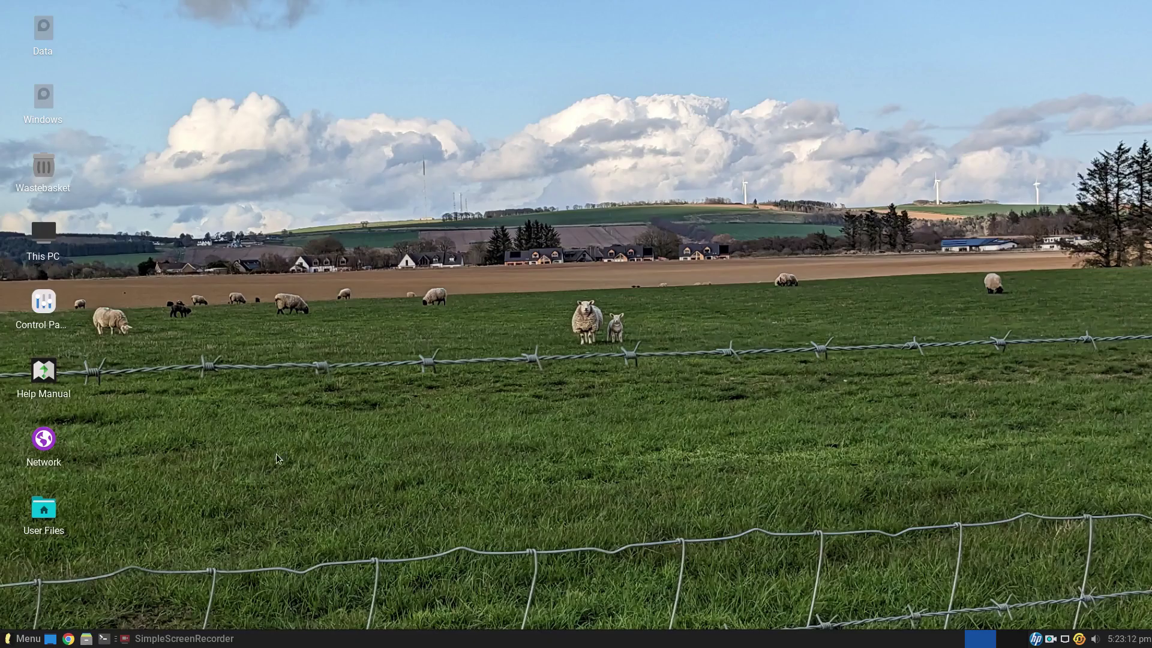
Step: Look through the Internet, Multimedia and Office categories, then launch the Word Processor
{"action": "left_click", "coordinate": [28, 639]}
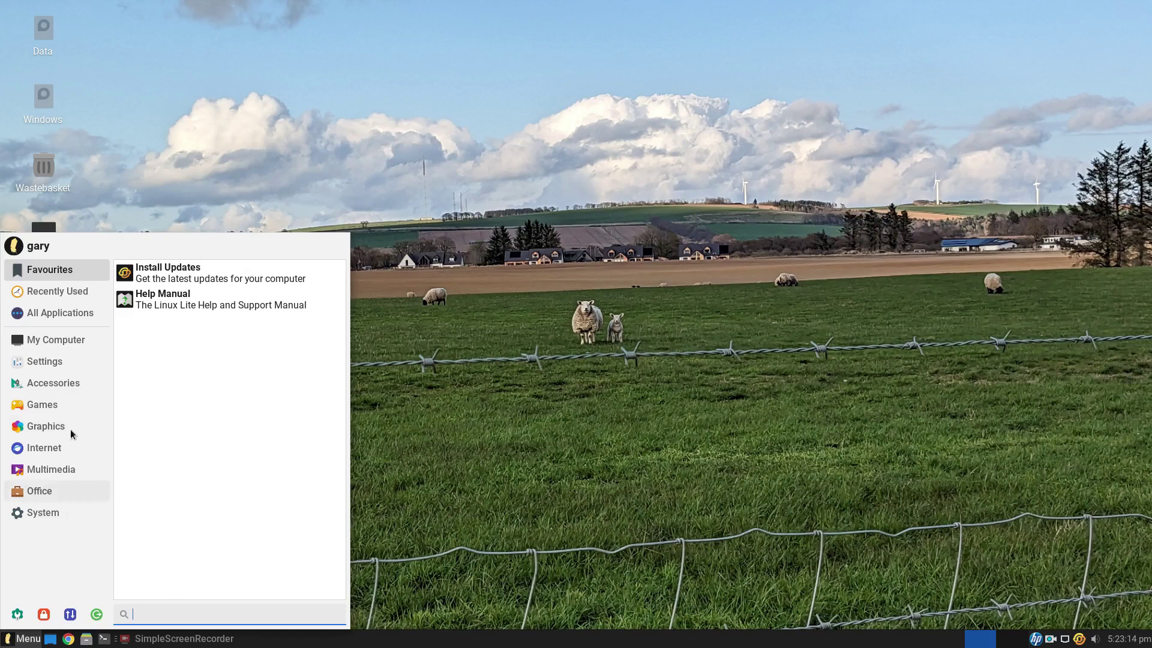
{"action": "mouse_move", "coordinate": [57, 451]}
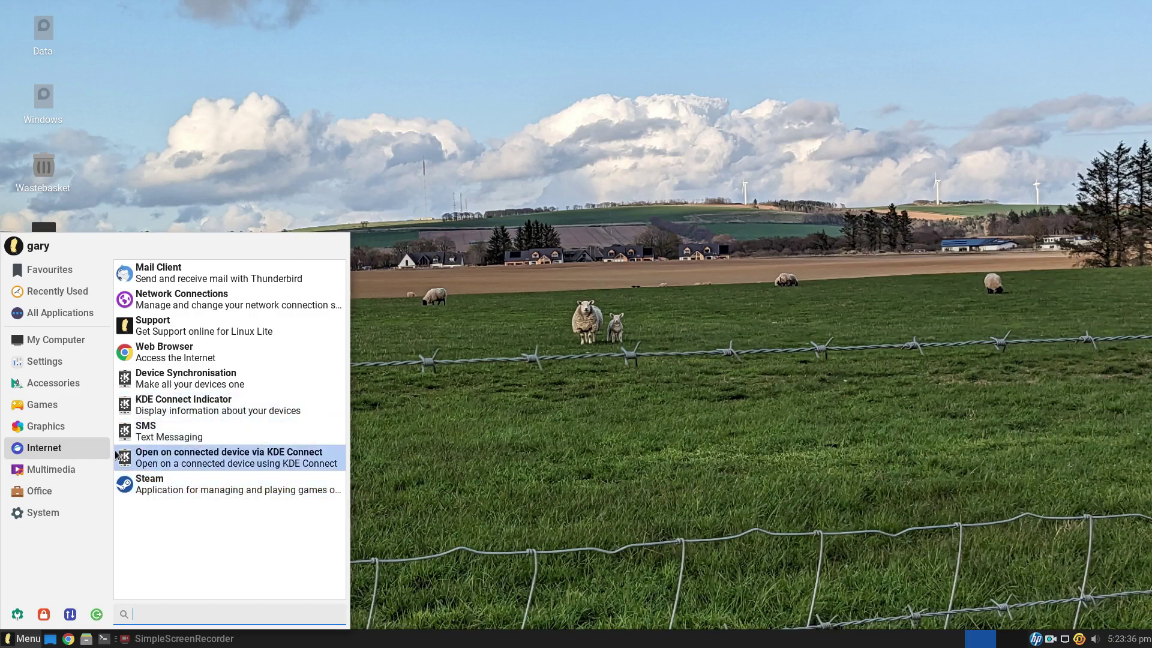
{"action": "left_click", "coordinate": [51, 469]}
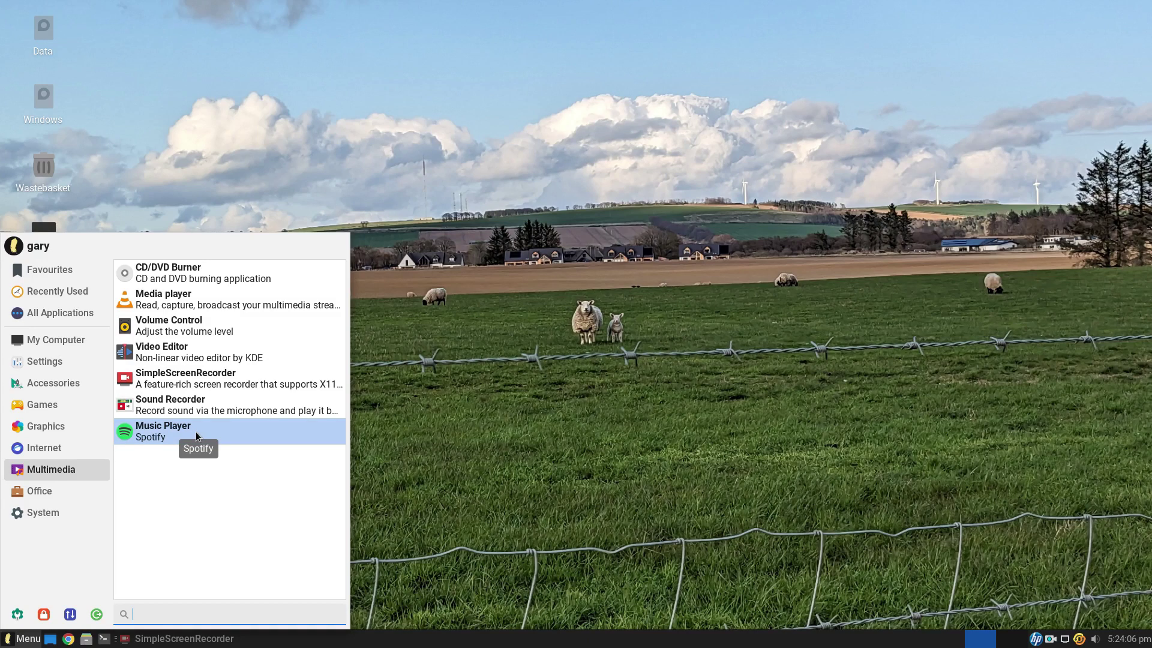
{"action": "mouse_move", "coordinate": [43, 493]}
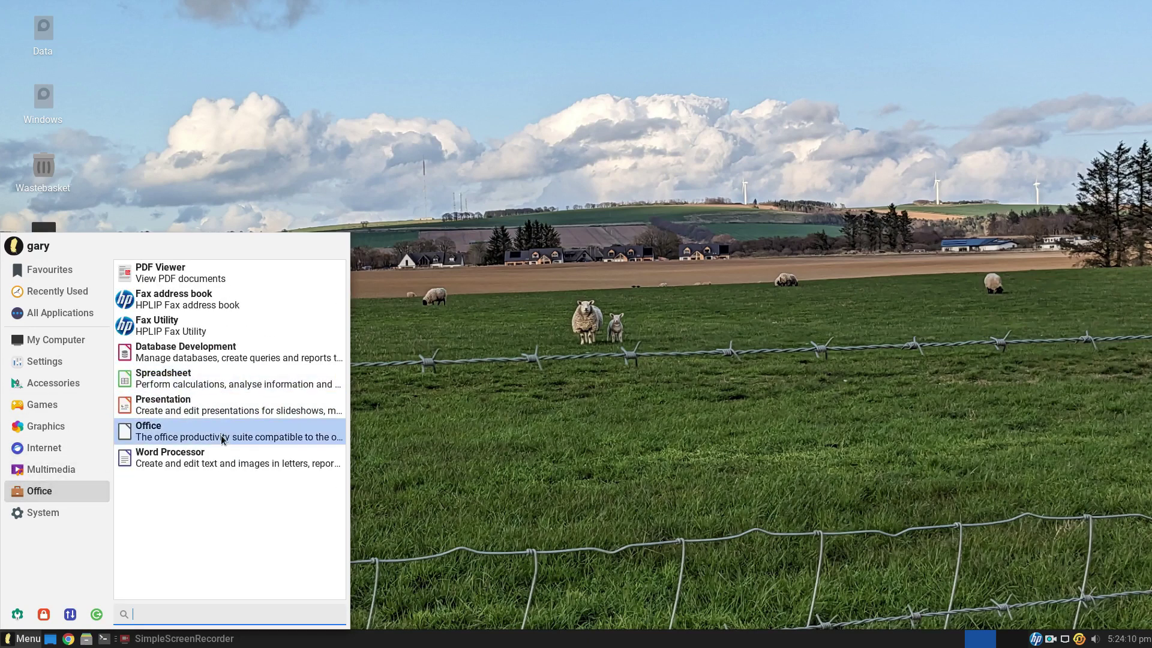
{"action": "left_click", "coordinate": [217, 461]}
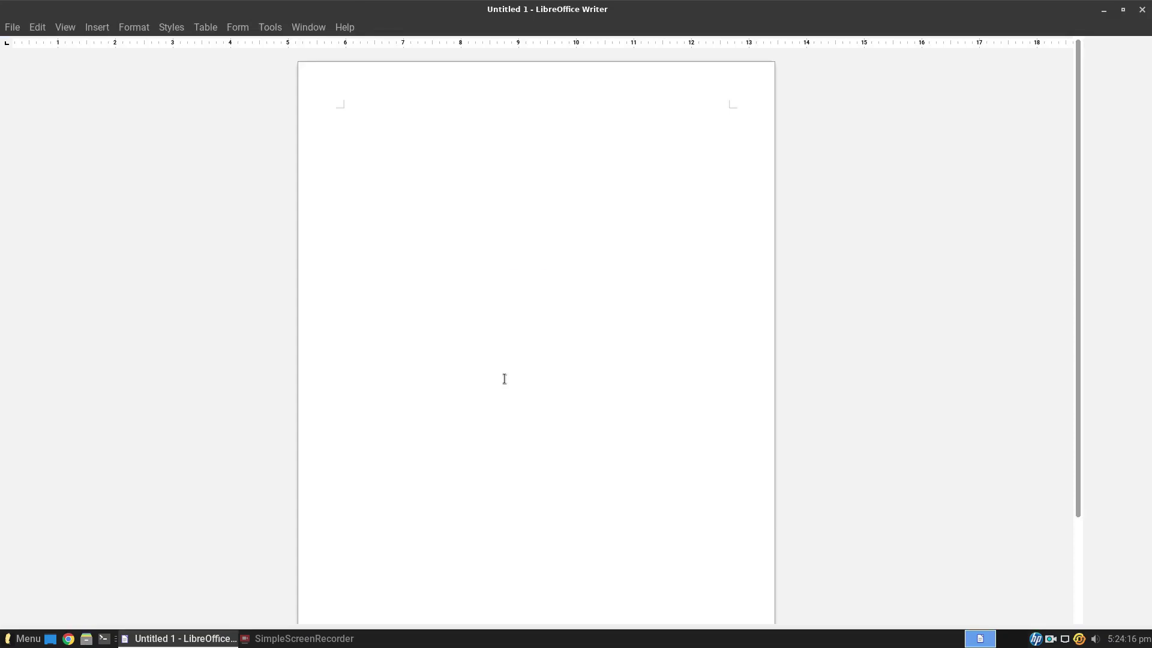
Step: Close Writer, enable Wi-Fi from the network tray icon, and check the available networks
{"action": "left_click", "coordinate": [1142, 10]}
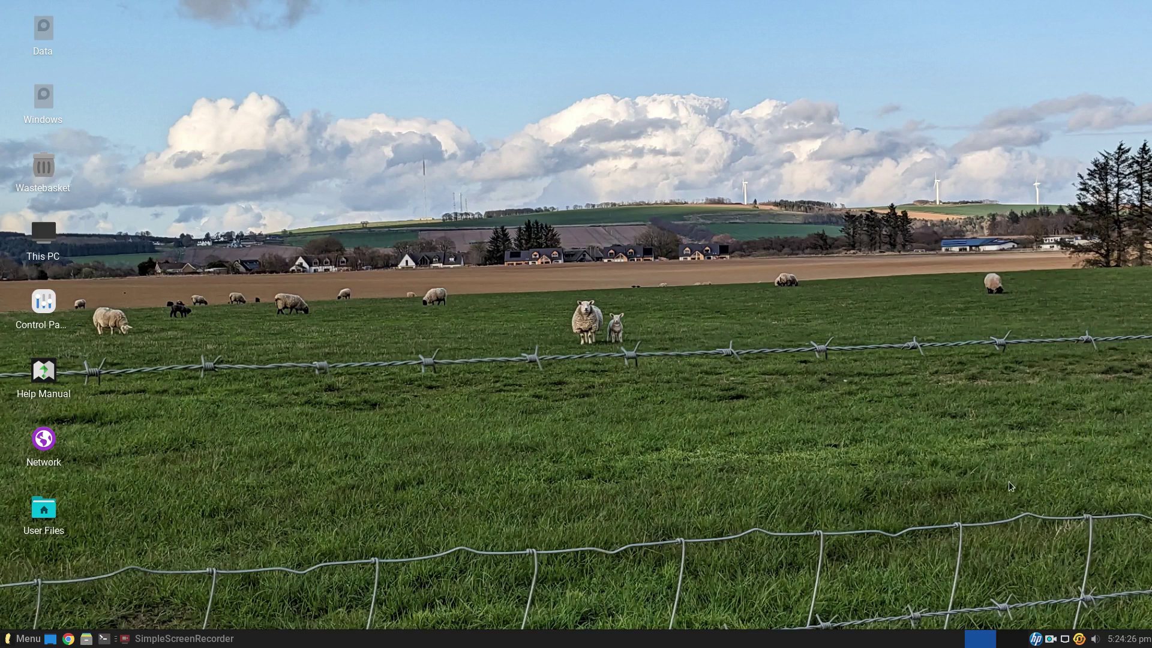
{"action": "left_click", "coordinate": [1065, 640]}
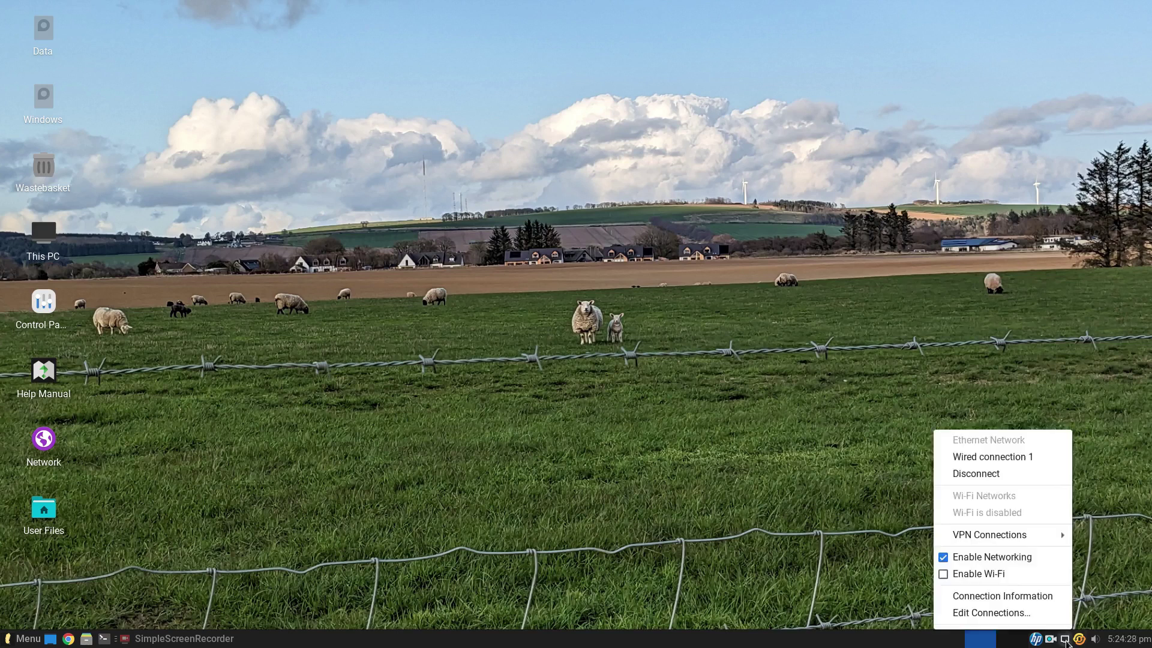
{"action": "left_click", "coordinate": [973, 574]}
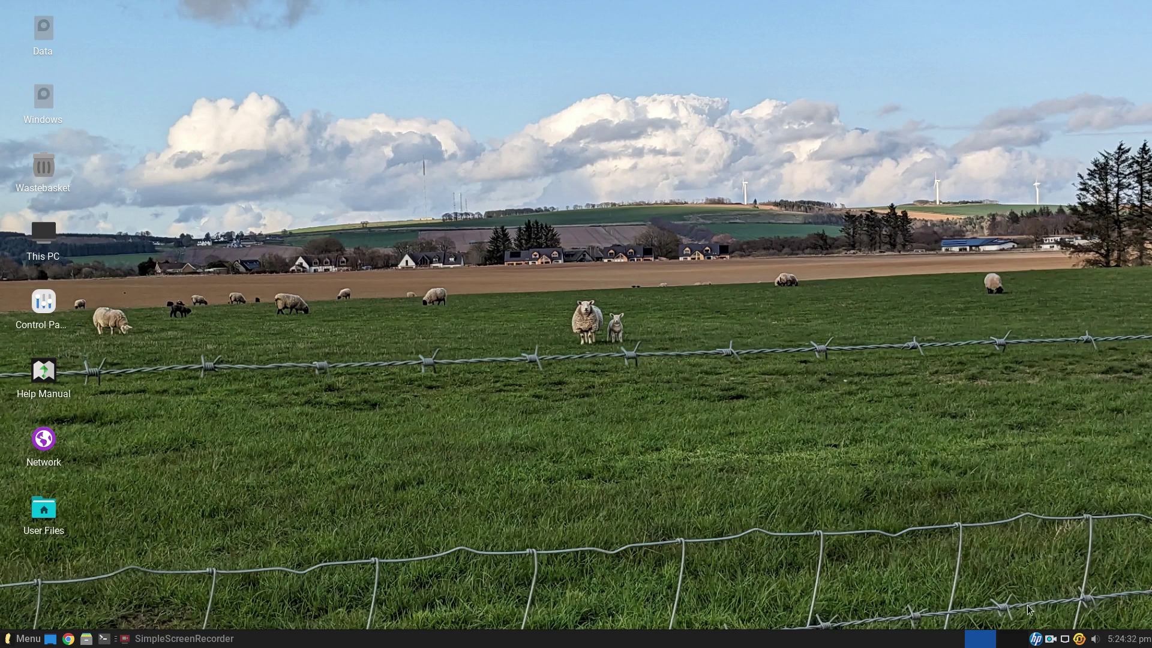
{"action": "left_click", "coordinate": [1065, 640]}
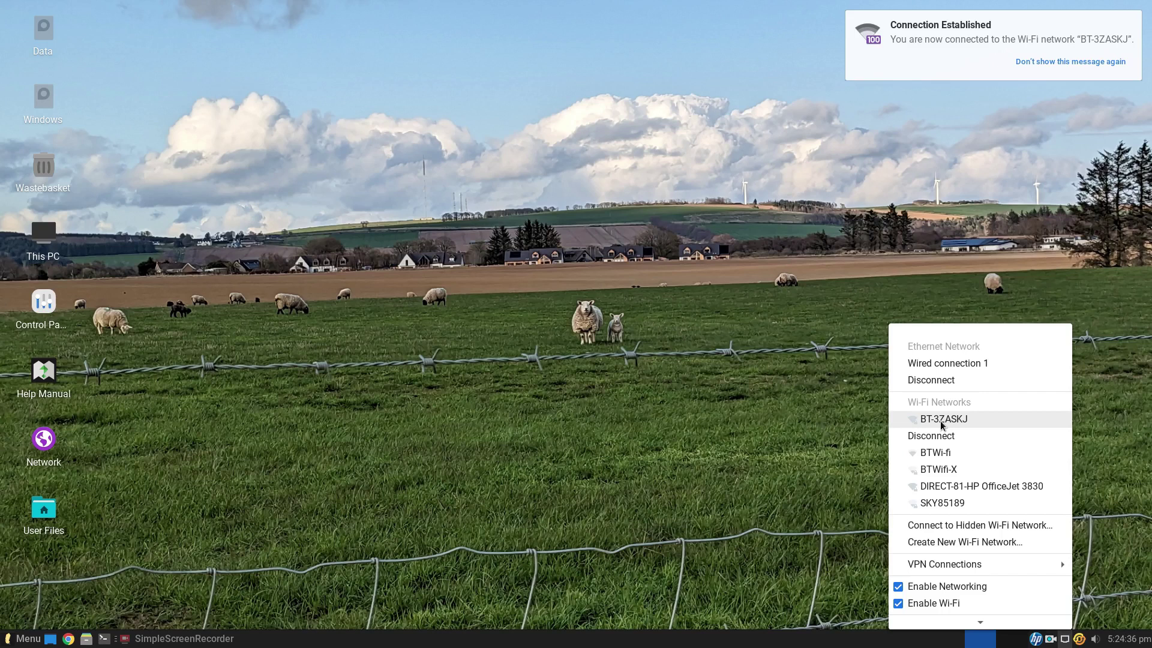
{"action": "left_click", "coordinate": [603, 344]}
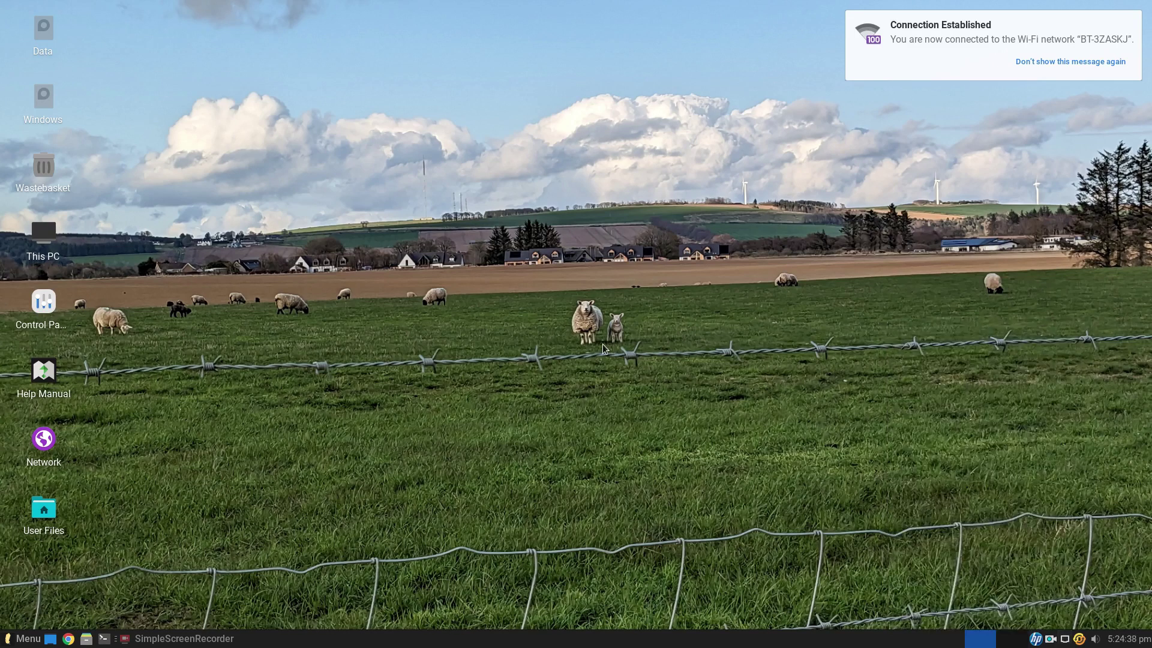
{"action": "left_click", "coordinate": [32, 641]}
{"action": "type", "text": "drive"}
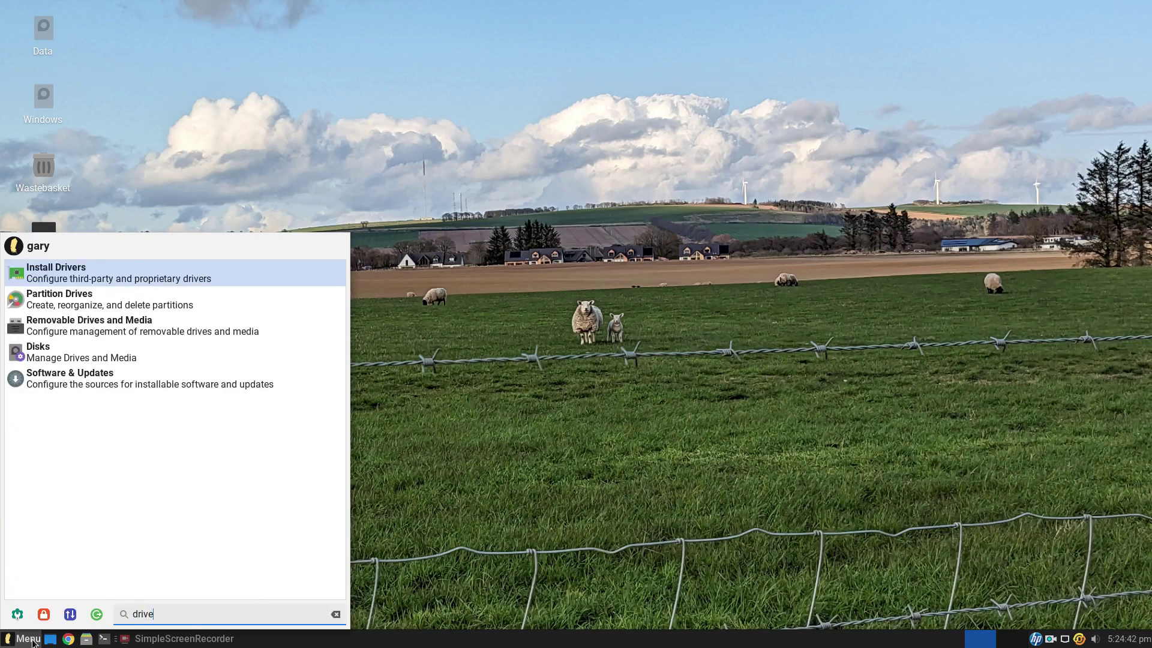
{"action": "left_click", "coordinate": [112, 274]}
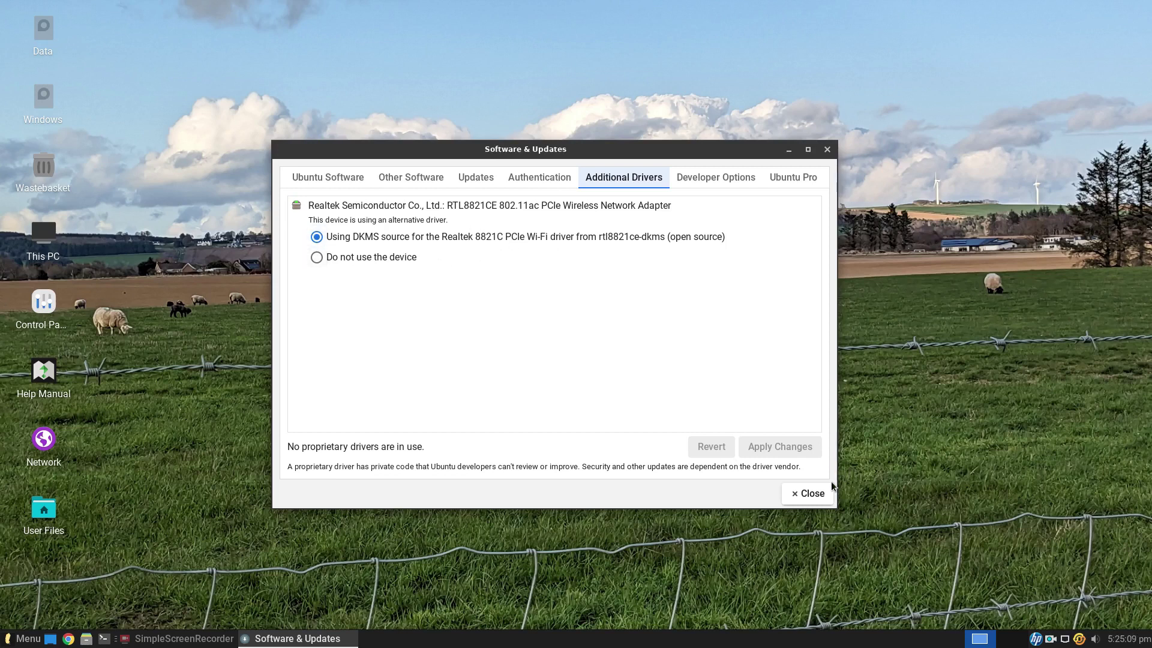
{"action": "left_click", "coordinate": [814, 495]}
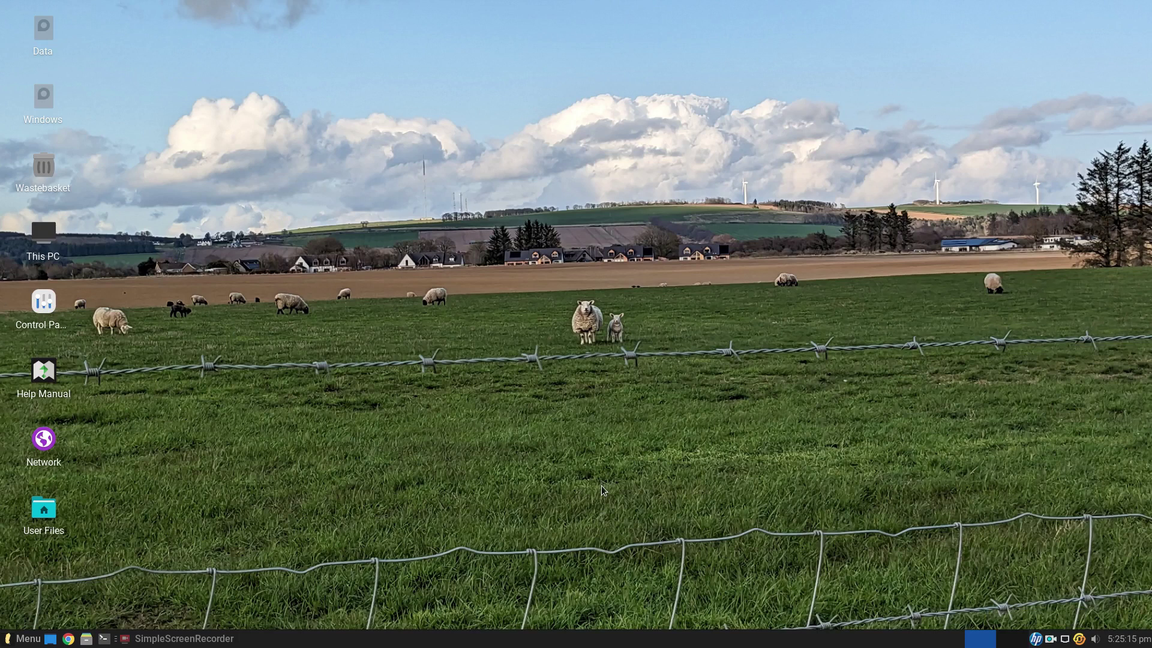
{"action": "left_click", "coordinate": [9, 641]}
{"action": "type", "text": "prui"}
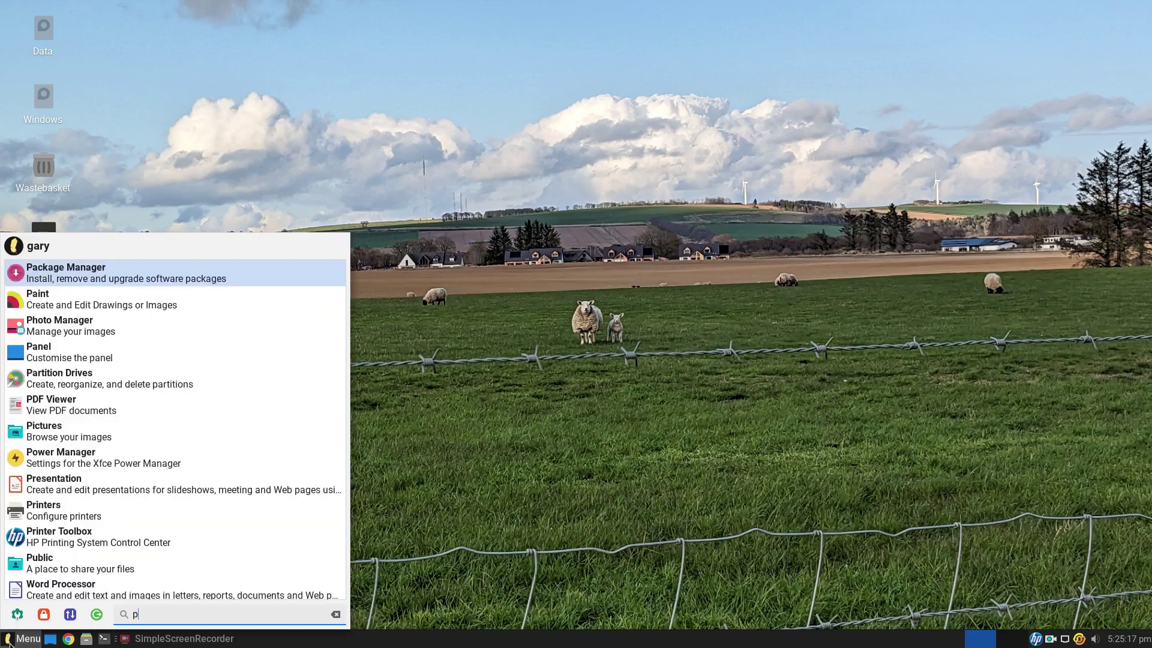
{"action": "key", "text": "BackSpace"}
{"action": "key", "text": "BackSpace"}
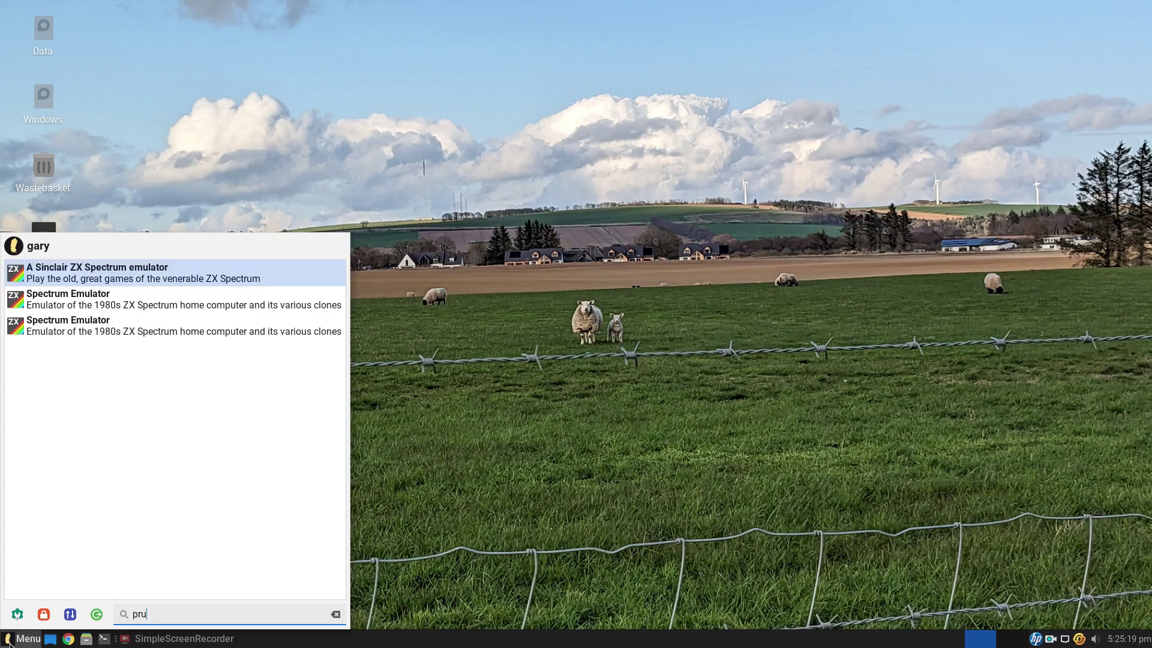
{"action": "type", "text": "it"}
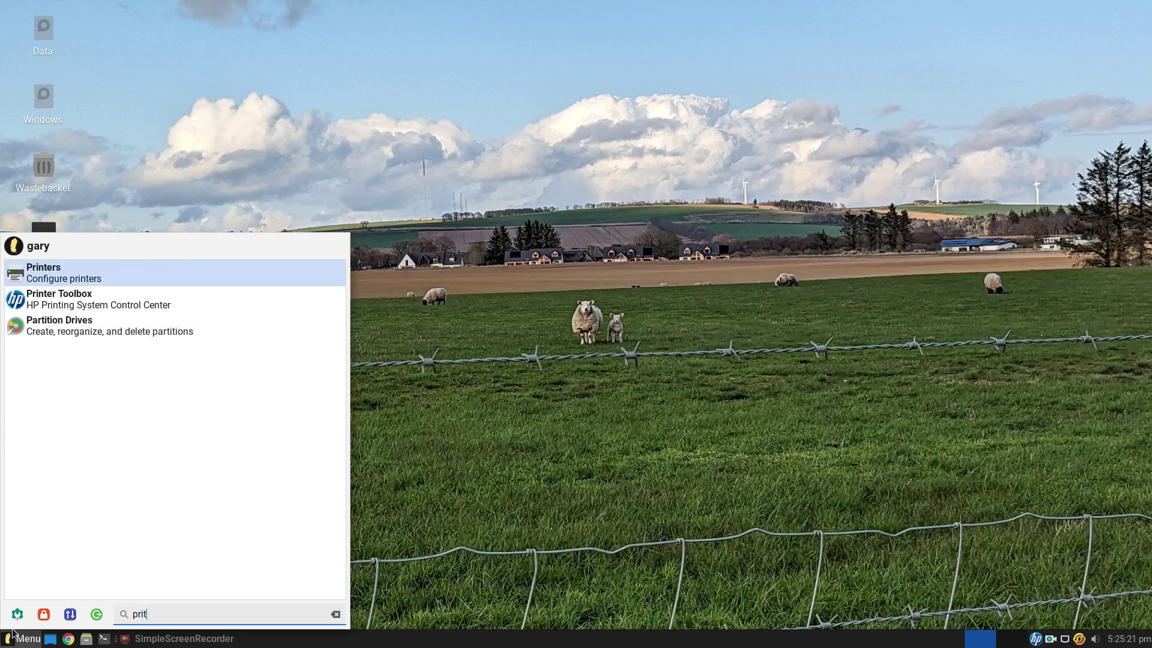
{"action": "left_click", "coordinate": [110, 282]}
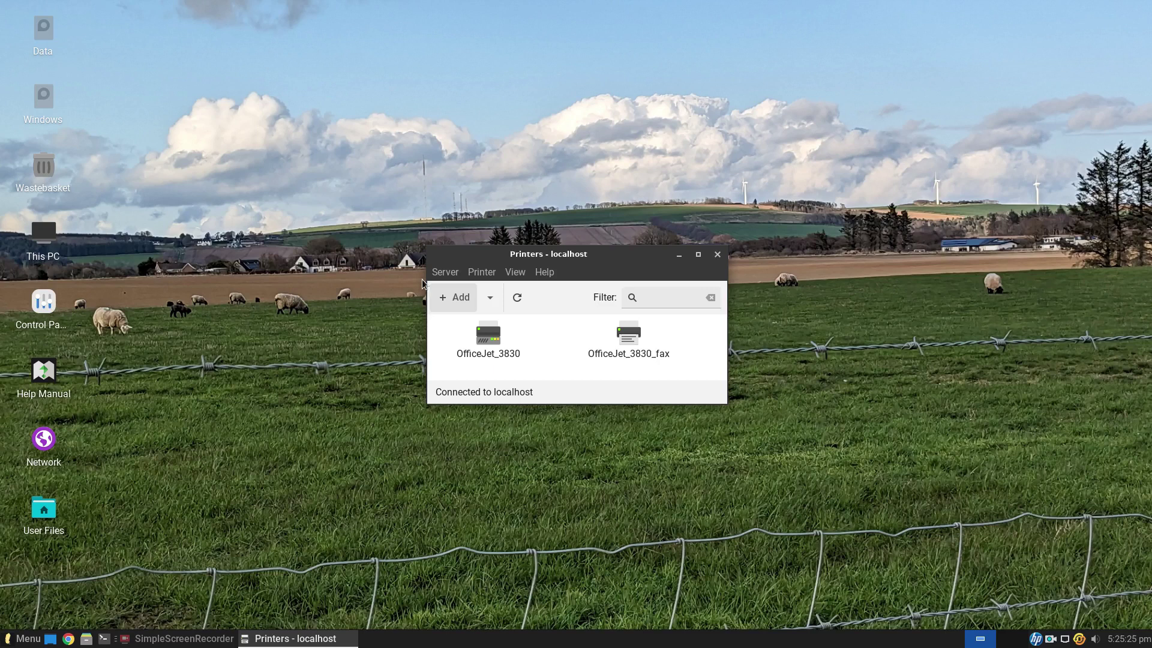
{"action": "left_click", "coordinate": [717, 255]}
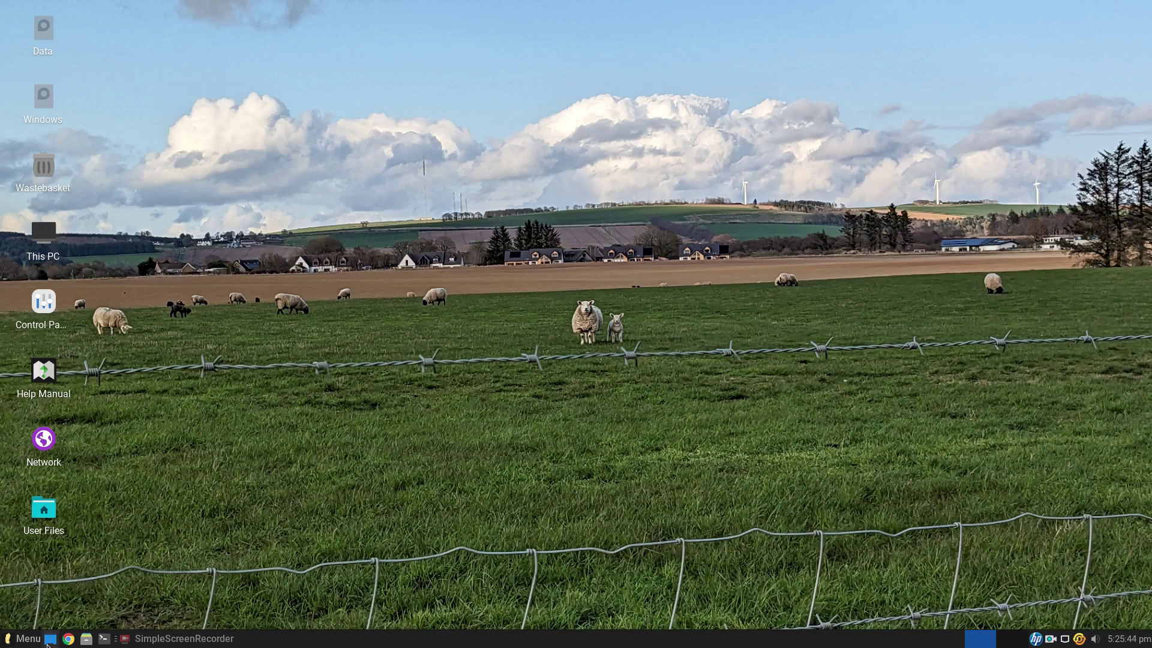
Step: Search the application menu for Lite tools and launch the Lite Software installer
{"action": "left_click", "coordinate": [19, 639]}
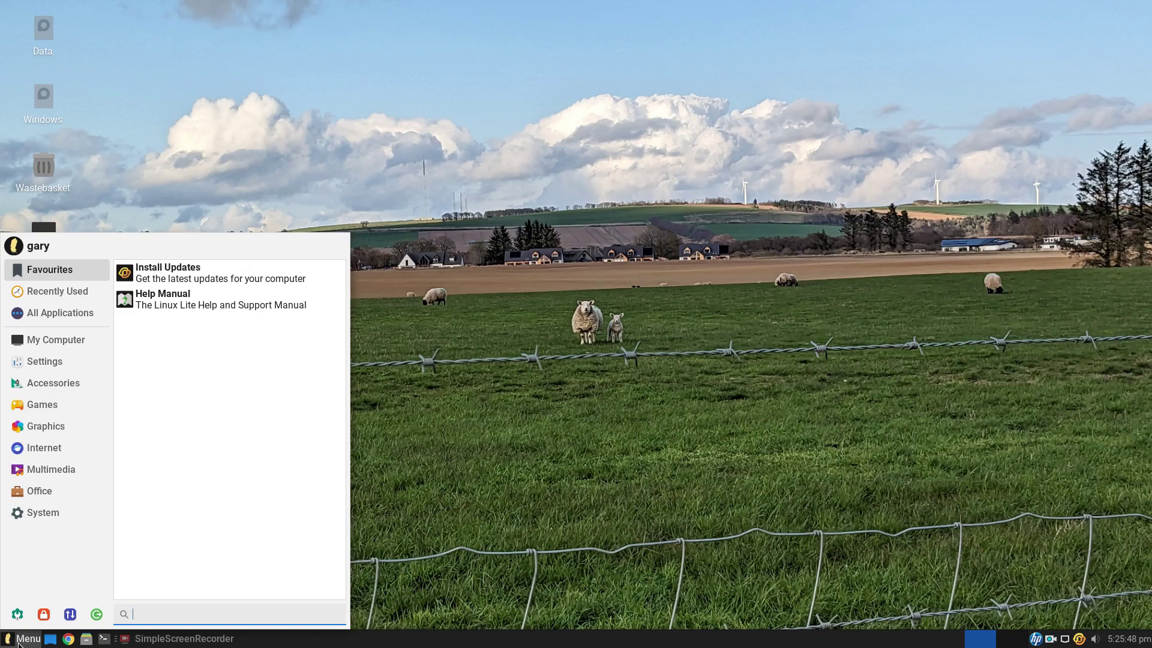
{"action": "type", "text": "lite in"}
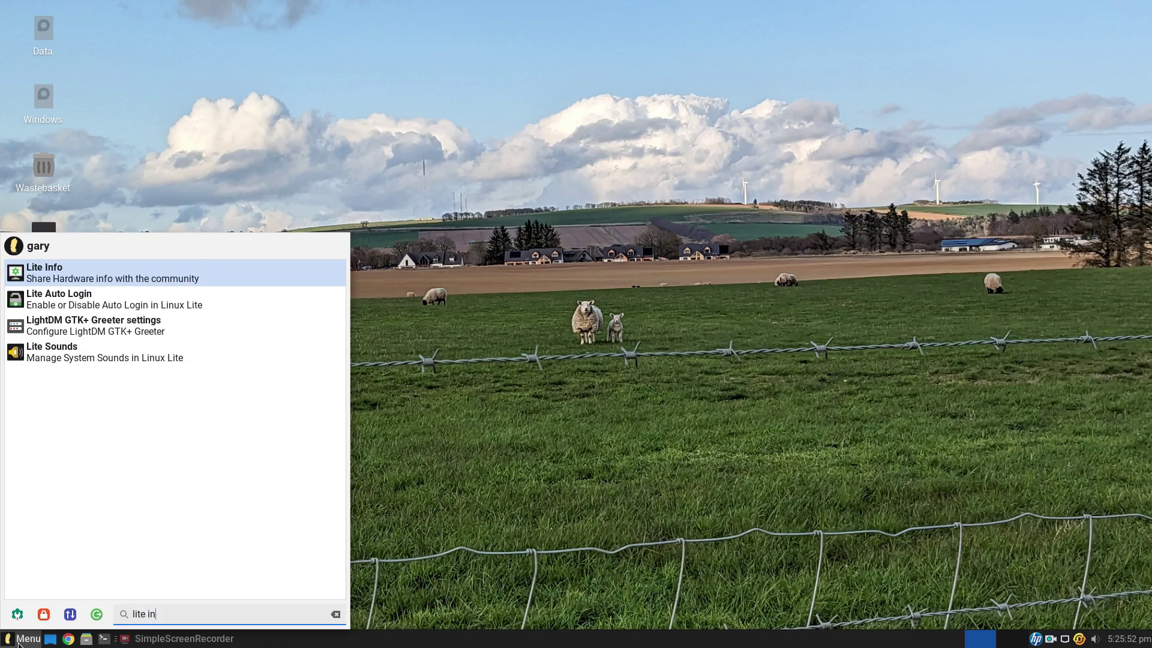
{"action": "key", "text": "BackSpace"}
{"action": "key", "text": "BackSpace"}
{"action": "key", "text": "BackSpace"}
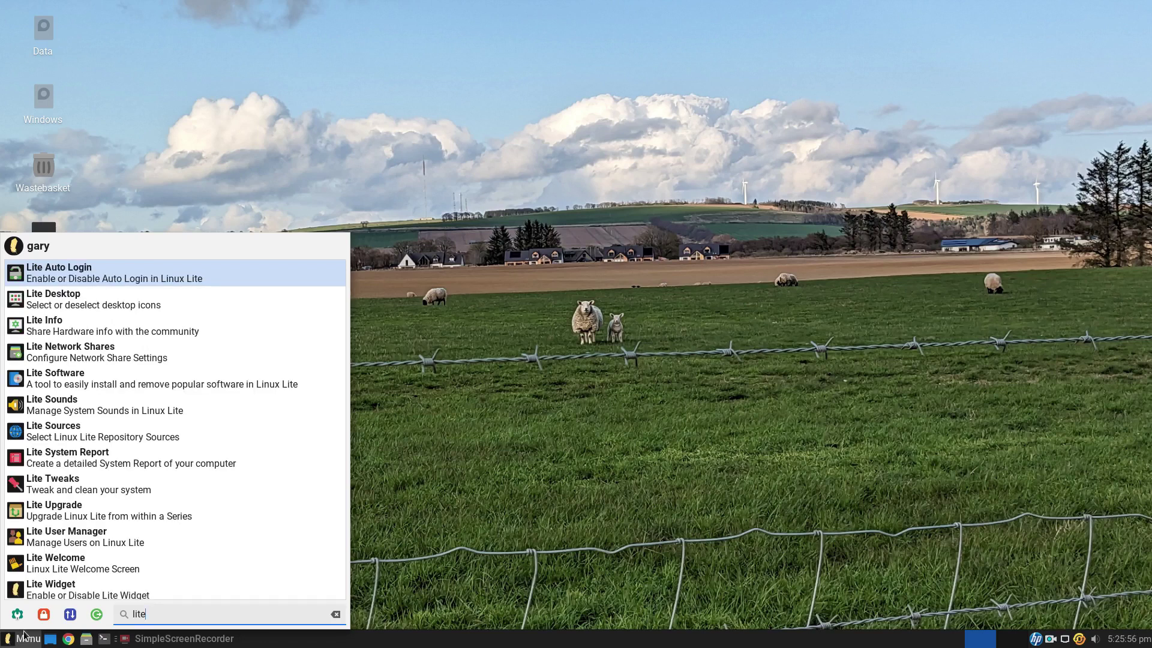
{"action": "left_click", "coordinate": [78, 380]}
Step: Authenticate with the administrator password, update software sources, and choose Install Software
{"action": "type", "text": "•••"}
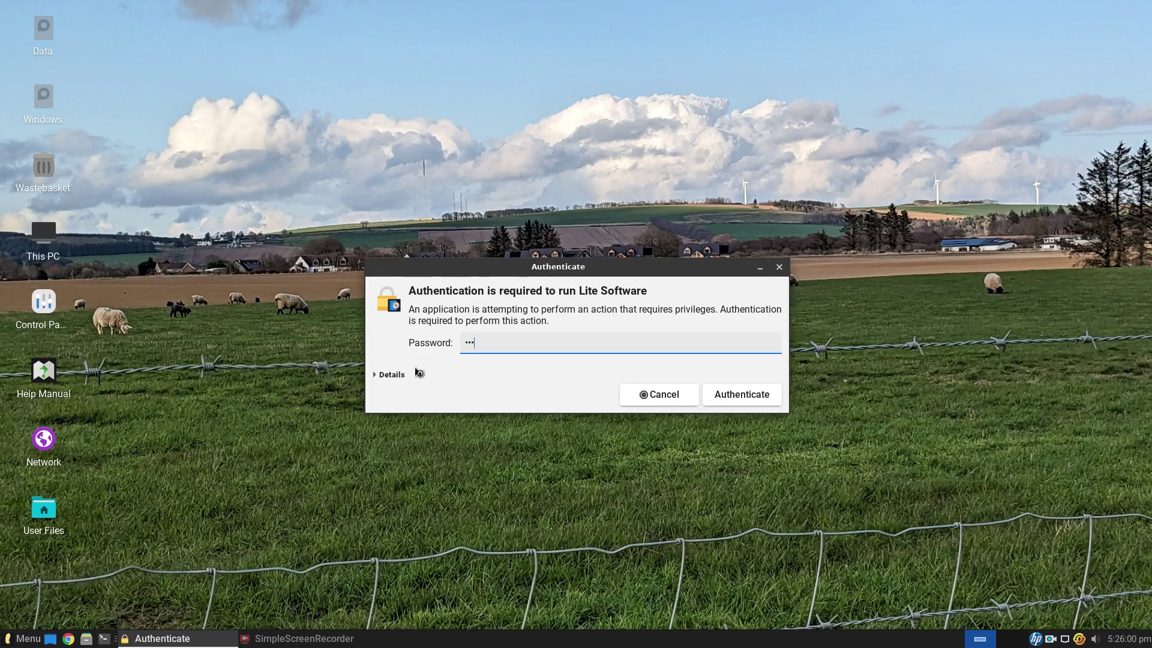
{"action": "type", "text": "••••••••"}
{"action": "key", "text": "Return"}
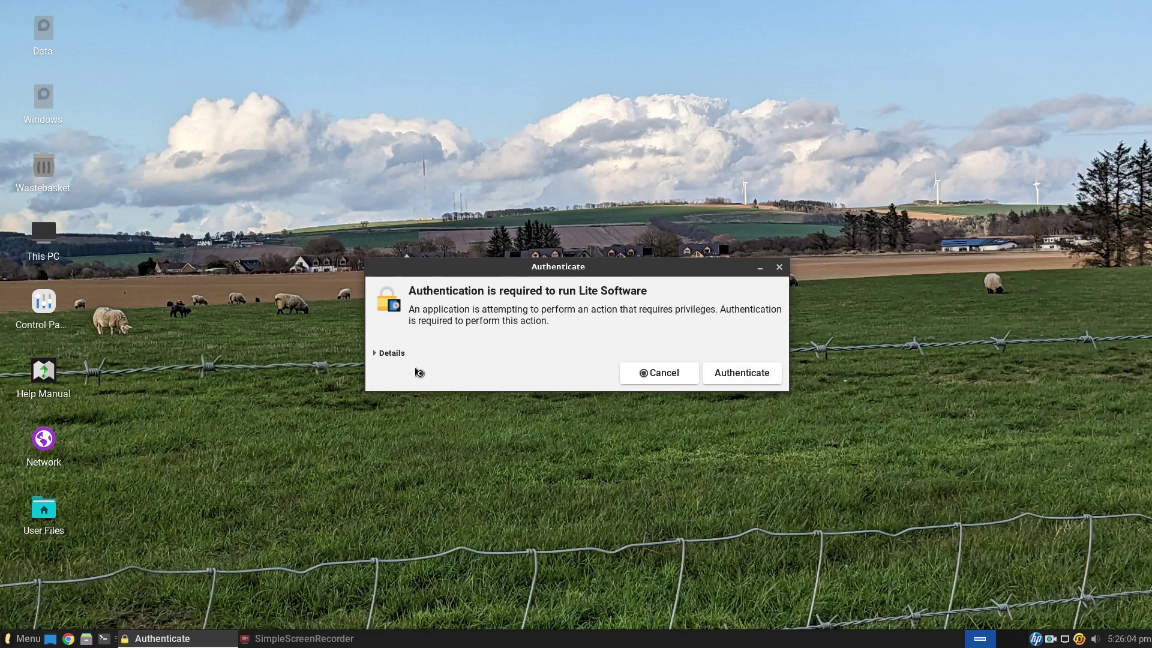
{"action": "type", "text": "•••"}
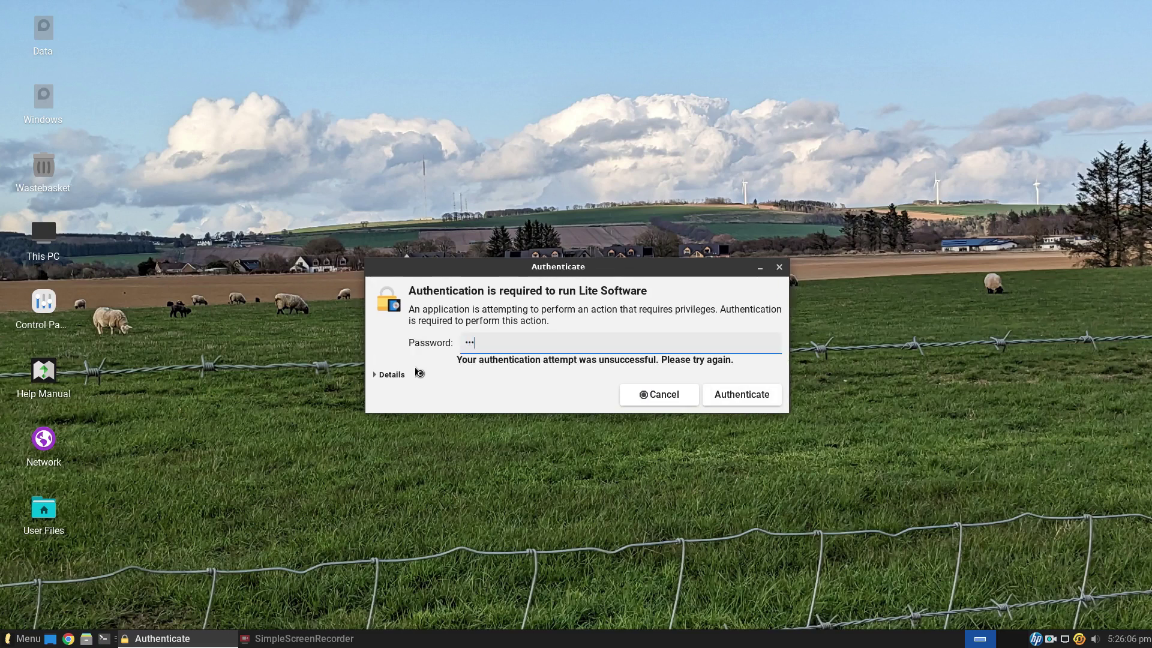
{"action": "type", "text": "•••••"}
{"action": "key", "text": "Return"}
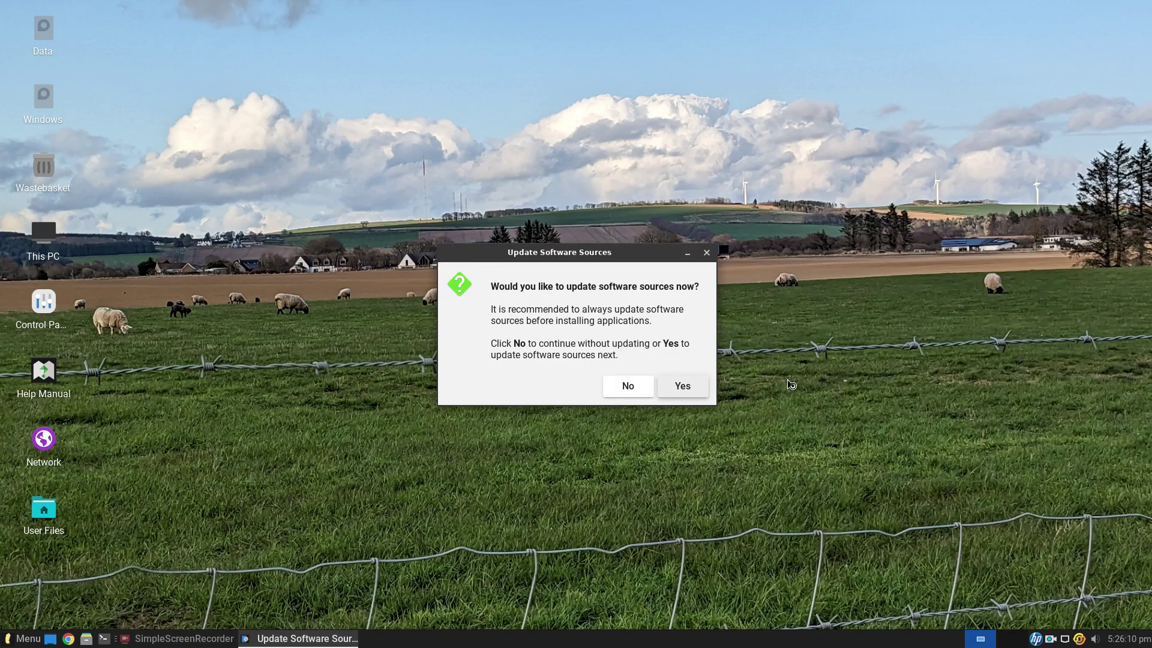
{"action": "left_click", "coordinate": [683, 387]}
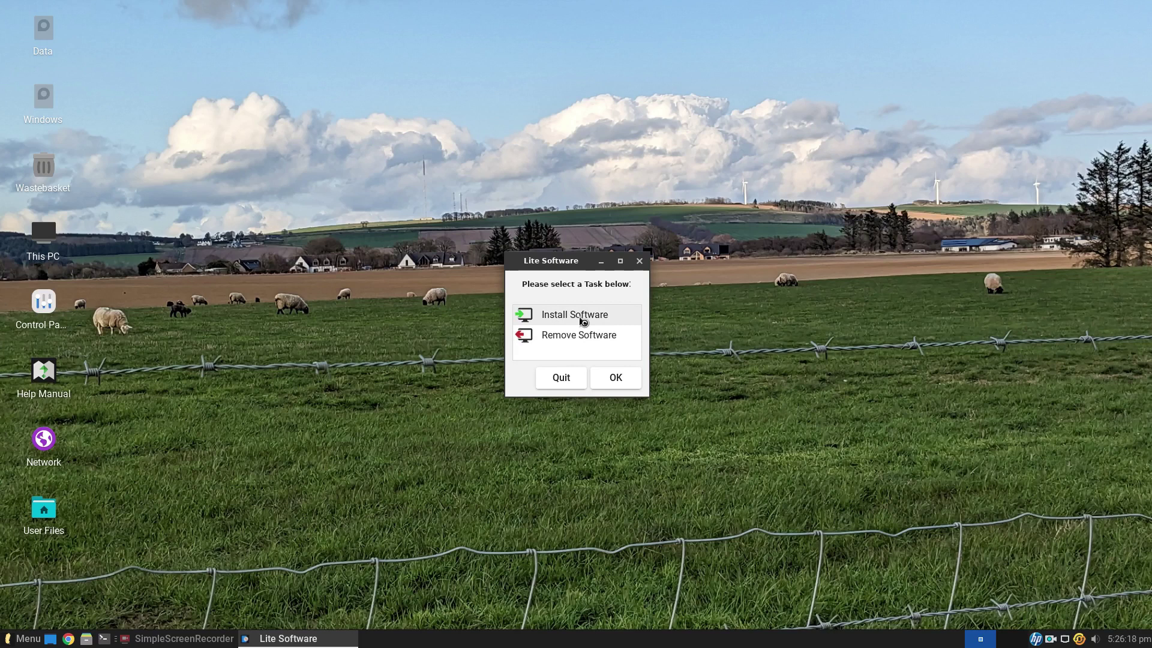
{"action": "left_click", "coordinate": [582, 321]}
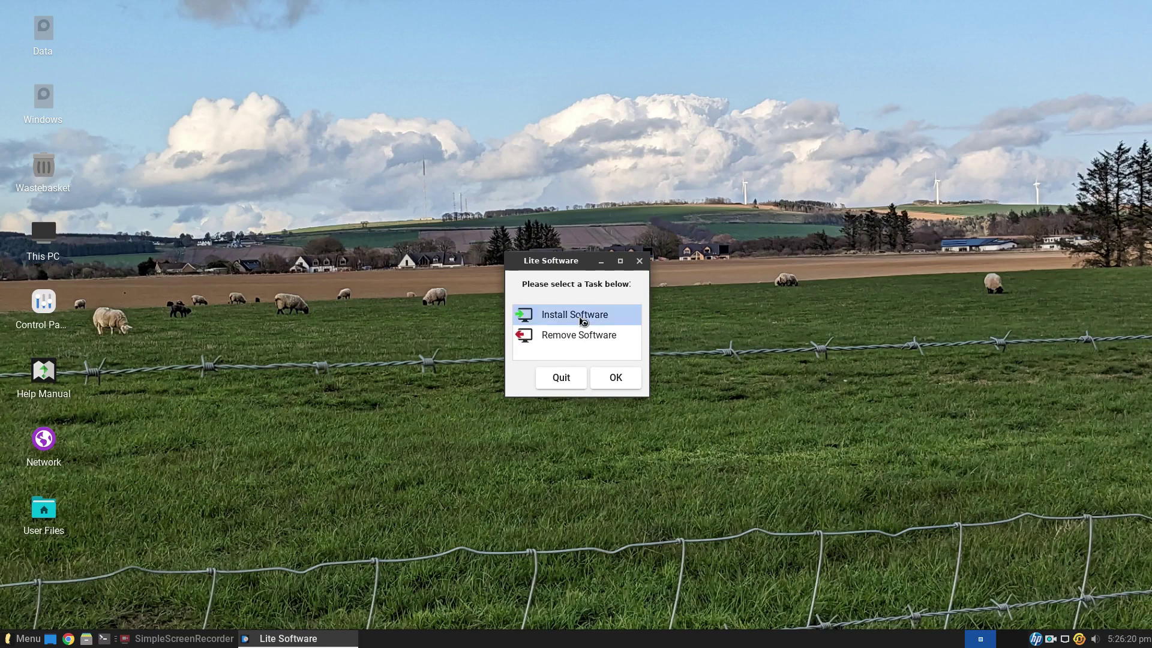
Step: Confirm the Install Software task and scroll the catalogue from Audacity down to Zoom
{"action": "left_click", "coordinate": [616, 379]}
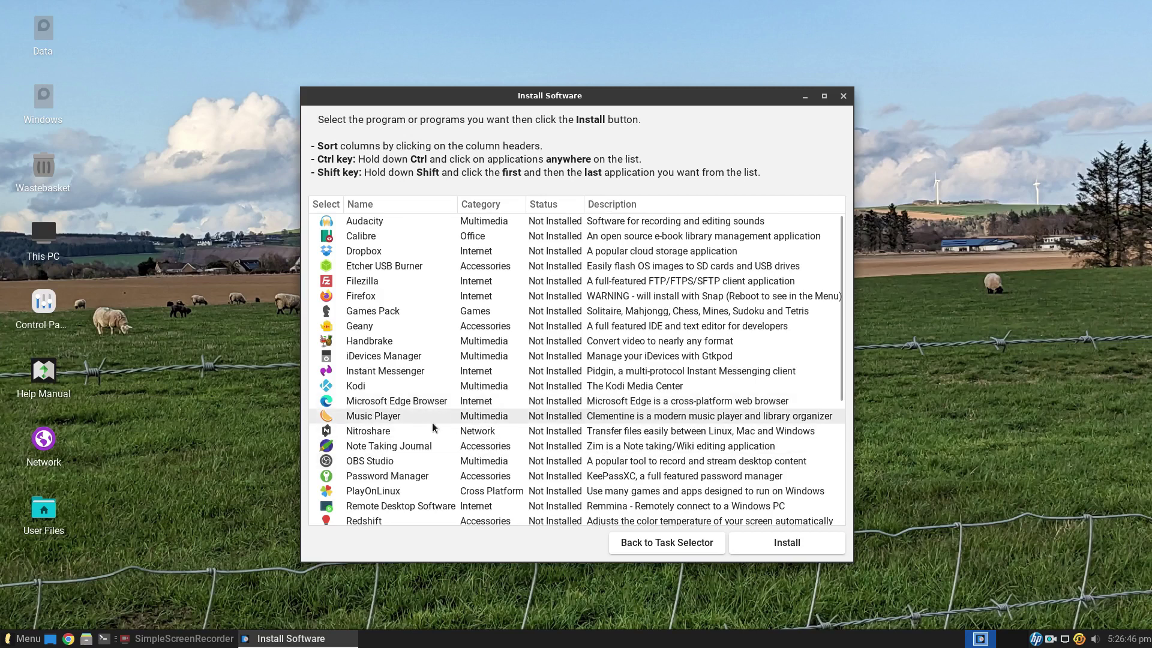
{"action": "scroll", "coordinate": [840, 346], "scroll_direction": "down", "scroll_amount": 5}
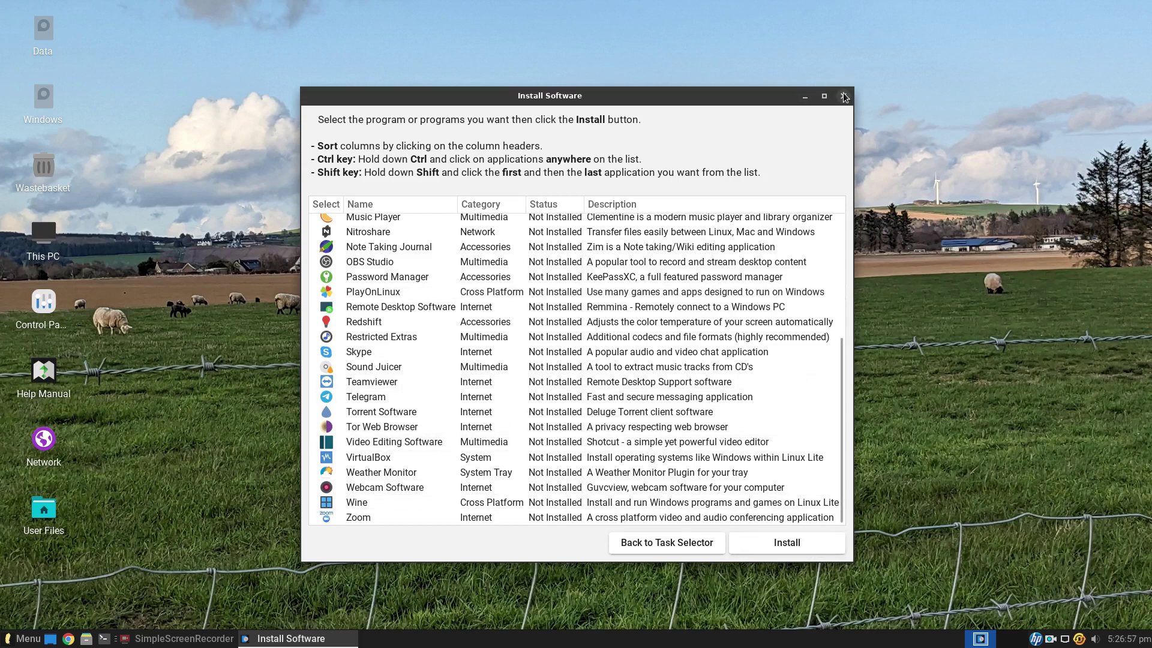
Step: Glance at the Multimedia menu, then close the install list and quit Lite Software
{"action": "left_click", "coordinate": [24, 640]}
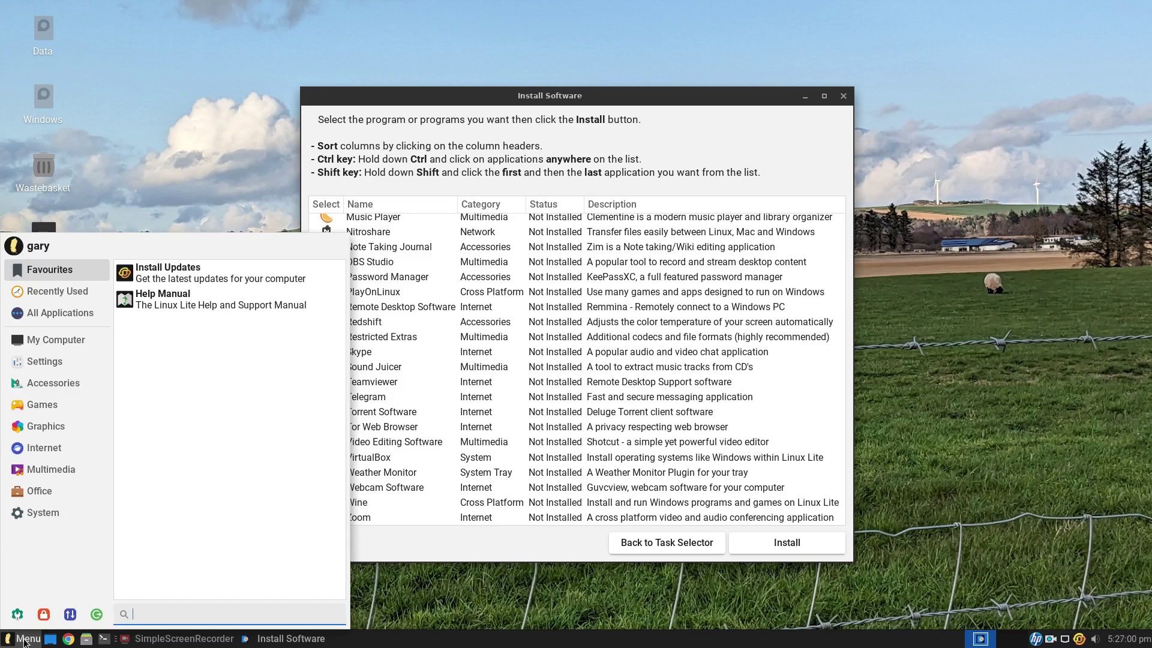
{"action": "mouse_move", "coordinate": [38, 471]}
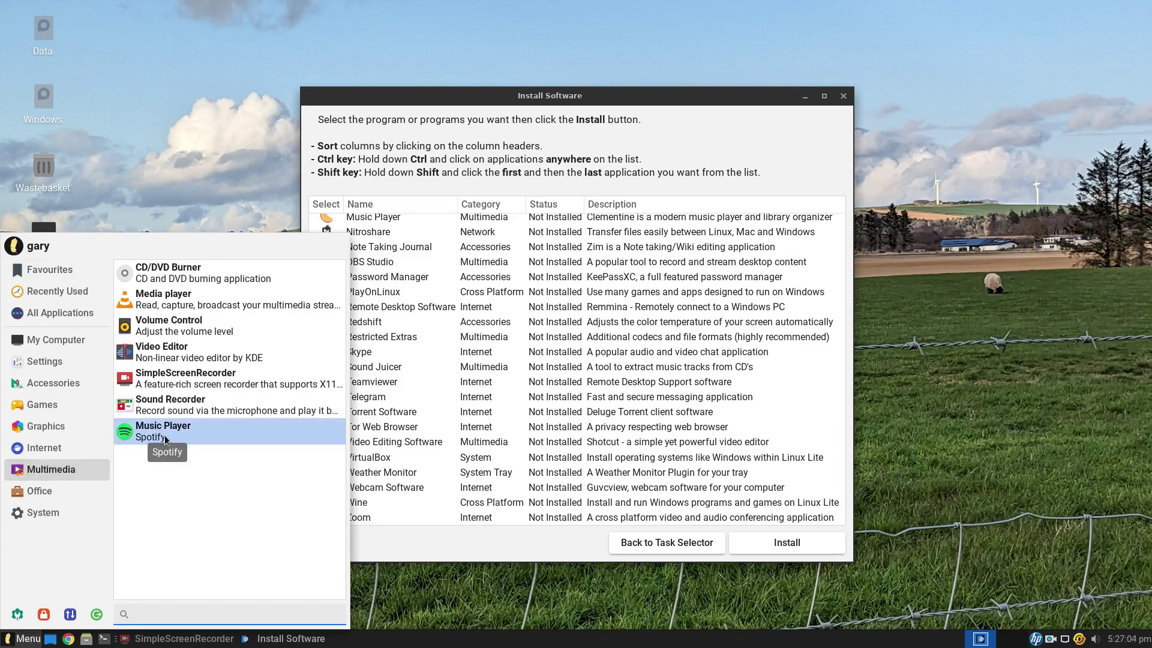
{"action": "left_click", "coordinate": [844, 96]}
{"action": "left_click", "coordinate": [844, 96]}
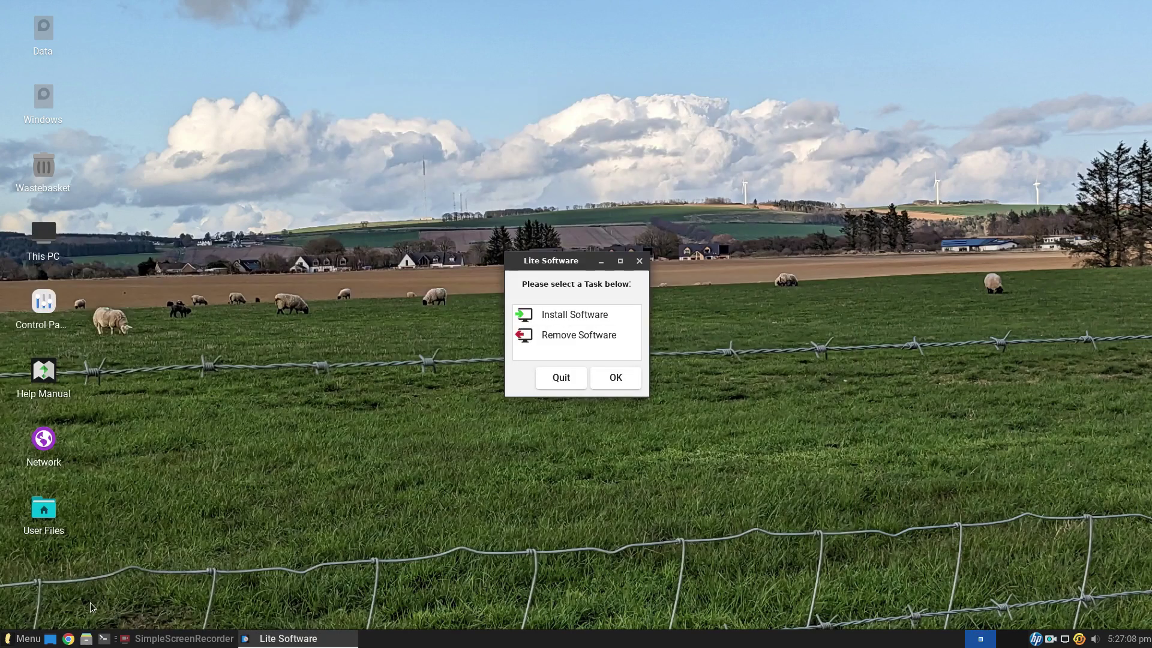
{"action": "left_click", "coordinate": [578, 382]}
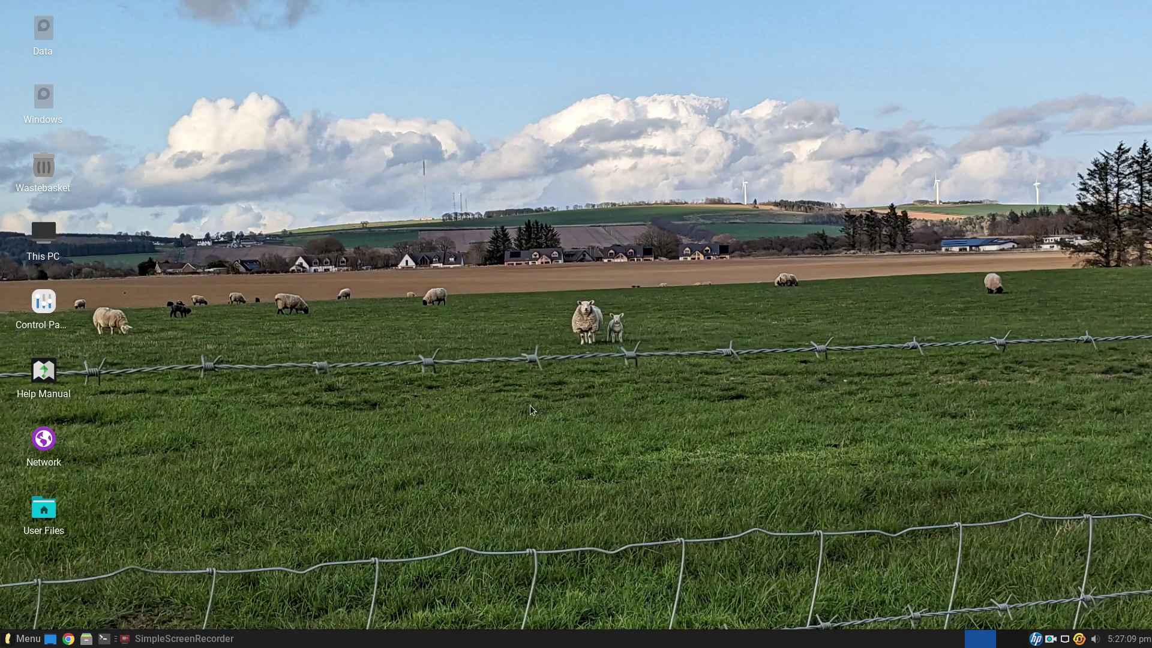
Step: Search the menu for 'synap' and launch Synaptic Package Manager with the administrator password
{"action": "left_click", "coordinate": [24, 638]}
{"action": "type", "text": "synap"}
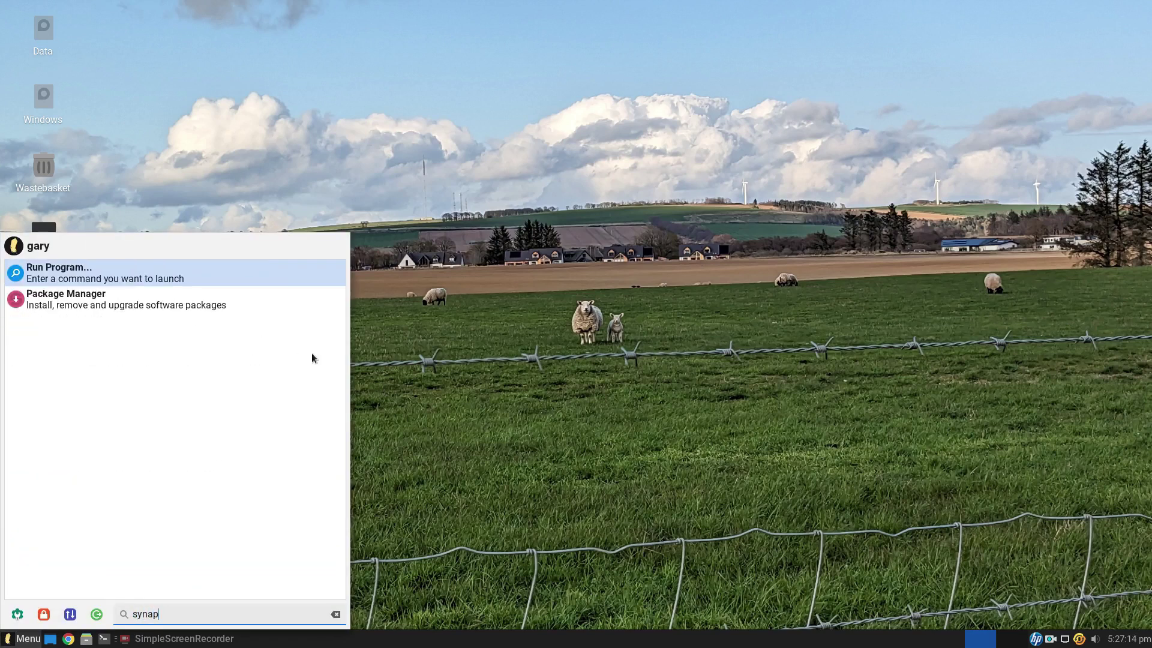
{"action": "left_click", "coordinate": [67, 297]}
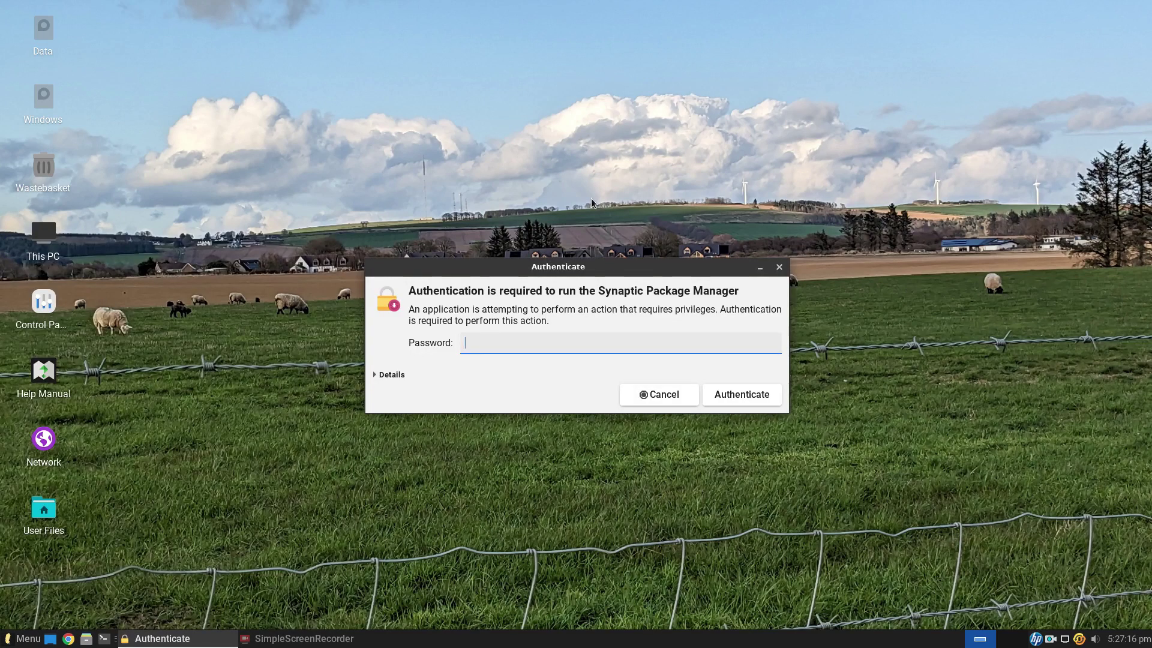
{"action": "type", "text": "••••••••••"}
{"action": "key", "text": "Return"}
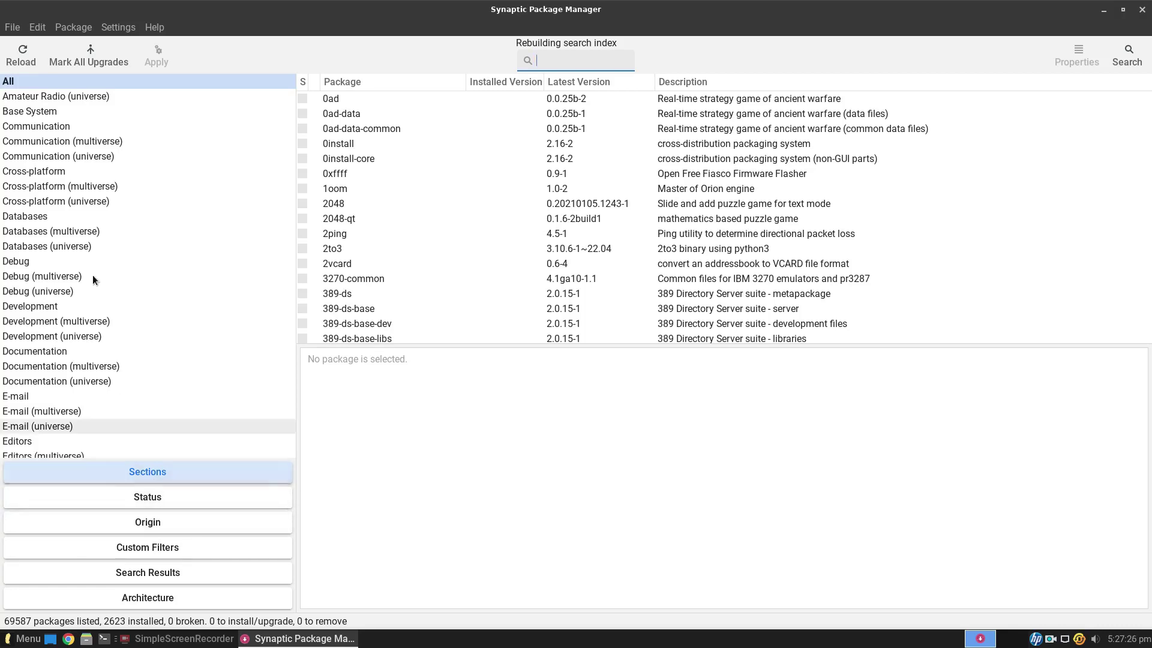
Step: Select the Science (multiverse) section in Synaptic's section list
{"action": "scroll", "coordinate": [74, 104], "scroll_direction": "down", "scroll_amount": 10}
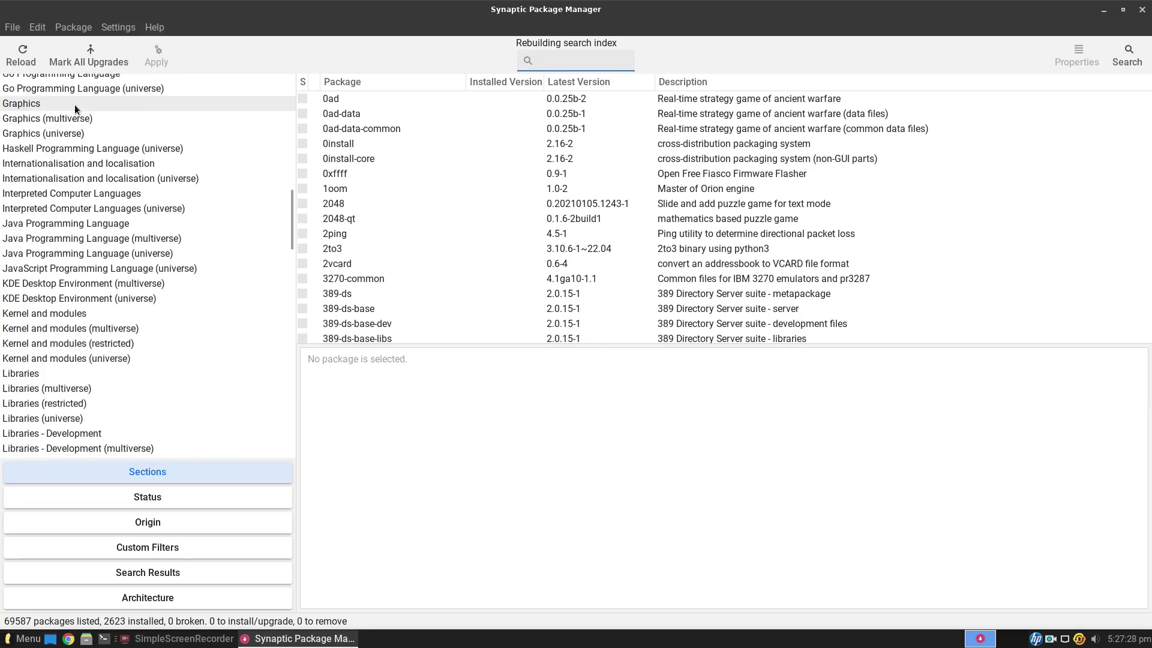
{"action": "scroll", "coordinate": [75, 108], "scroll_direction": "down", "scroll_amount": 19}
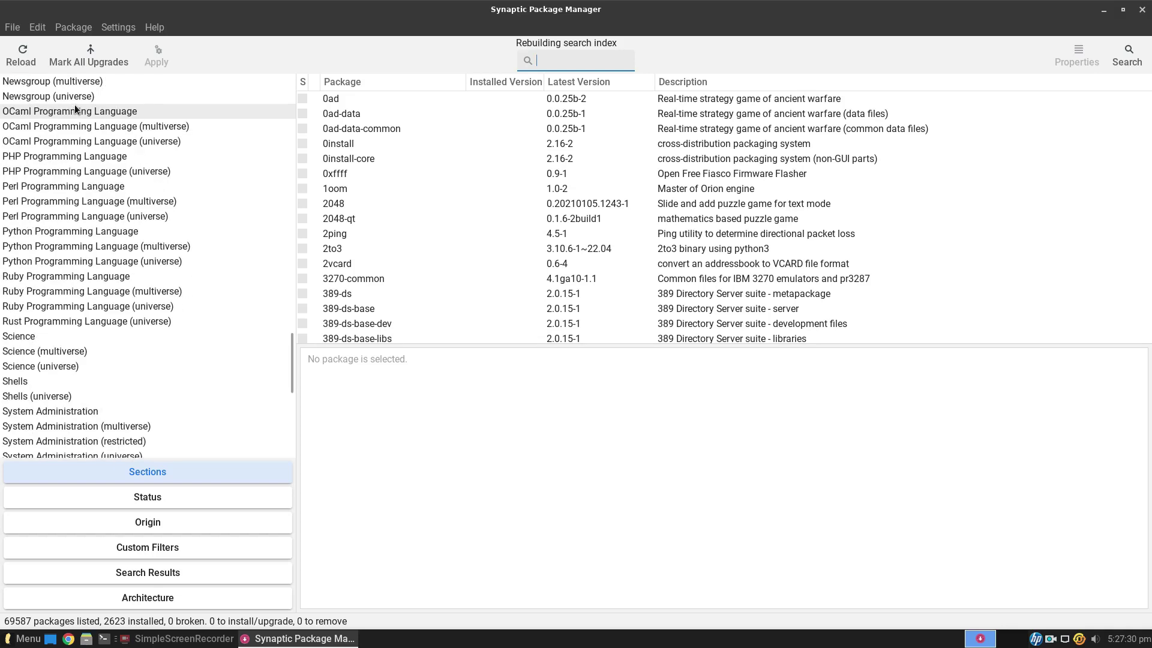
{"action": "scroll", "coordinate": [73, 109], "scroll_direction": "down", "scroll_amount": 5}
{"action": "left_click", "coordinate": [52, 203]}
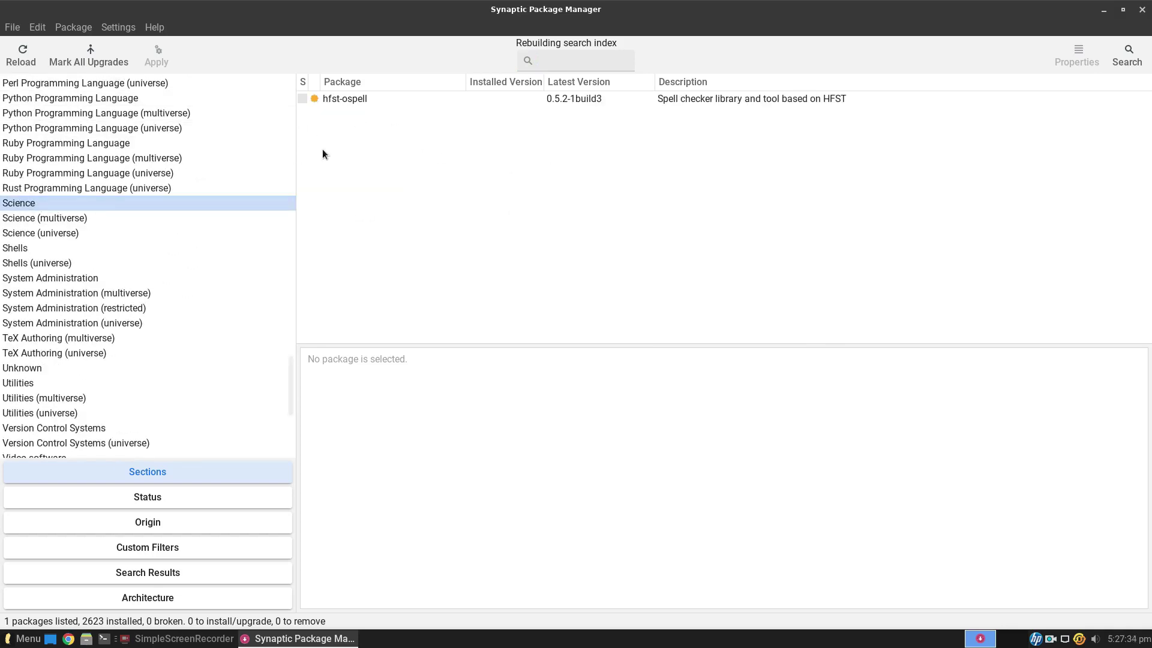
{"action": "left_click", "coordinate": [66, 218]}
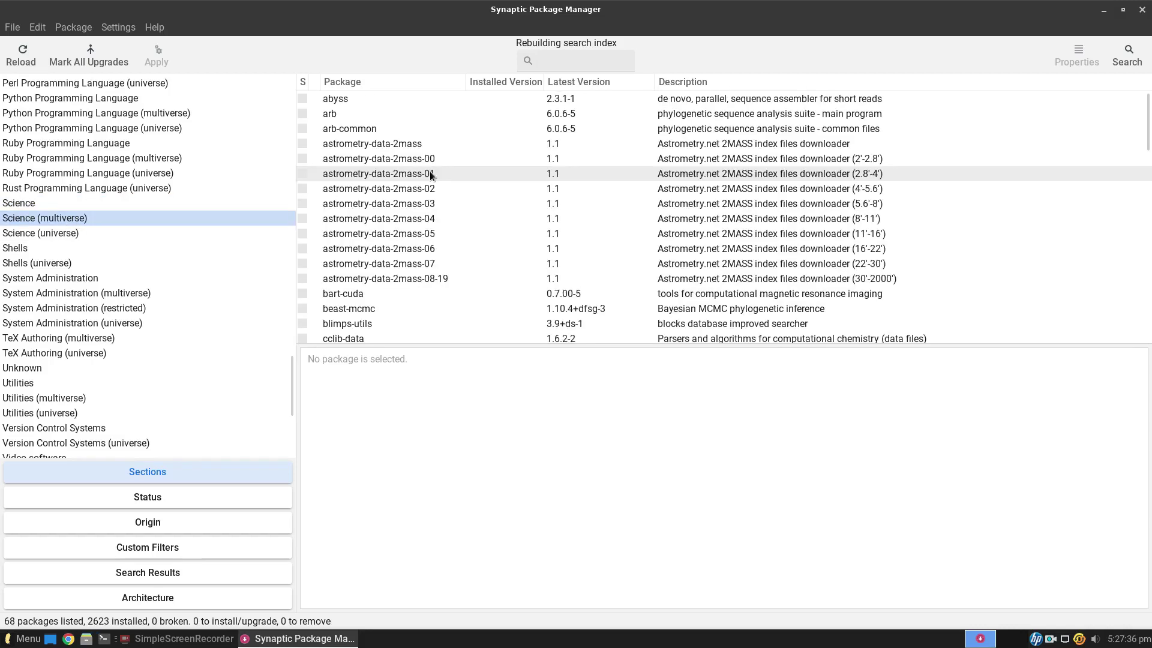
Step: Scroll through the 68 Science (multiverse) packages such as abyss and arb
{"action": "scroll", "coordinate": [380, 144], "scroll_direction": "down", "scroll_amount": 10}
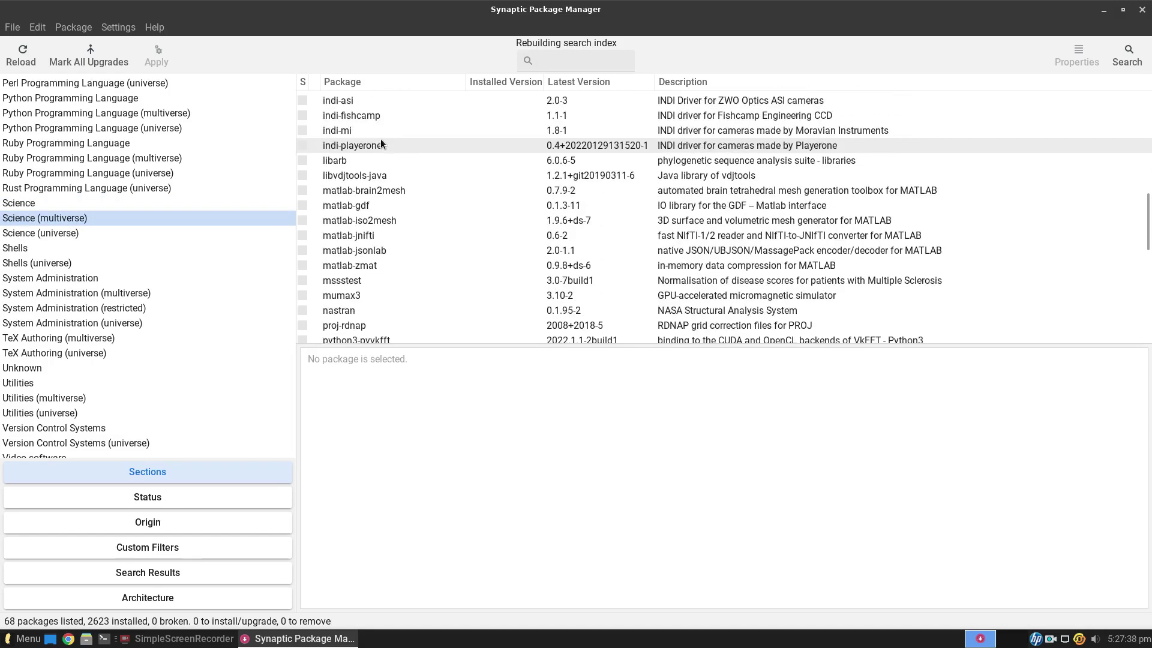
{"action": "scroll", "coordinate": [380, 143], "scroll_direction": "down", "scroll_amount": 5}
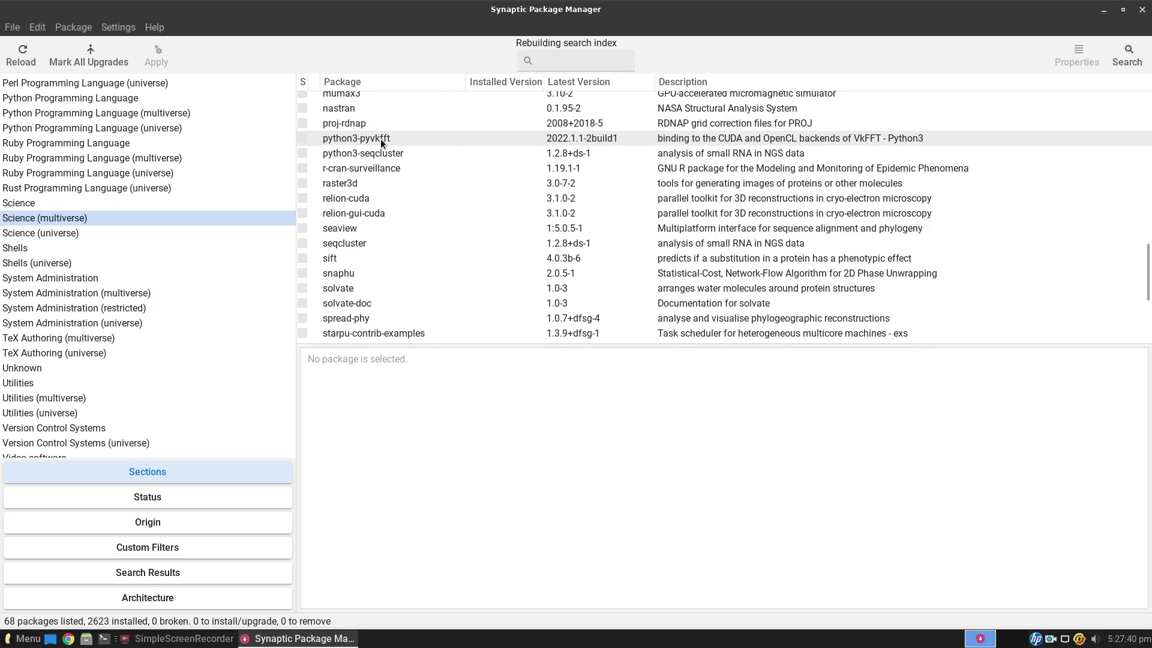
{"action": "scroll", "coordinate": [392, 190], "scroll_direction": "down", "scroll_amount": 3}
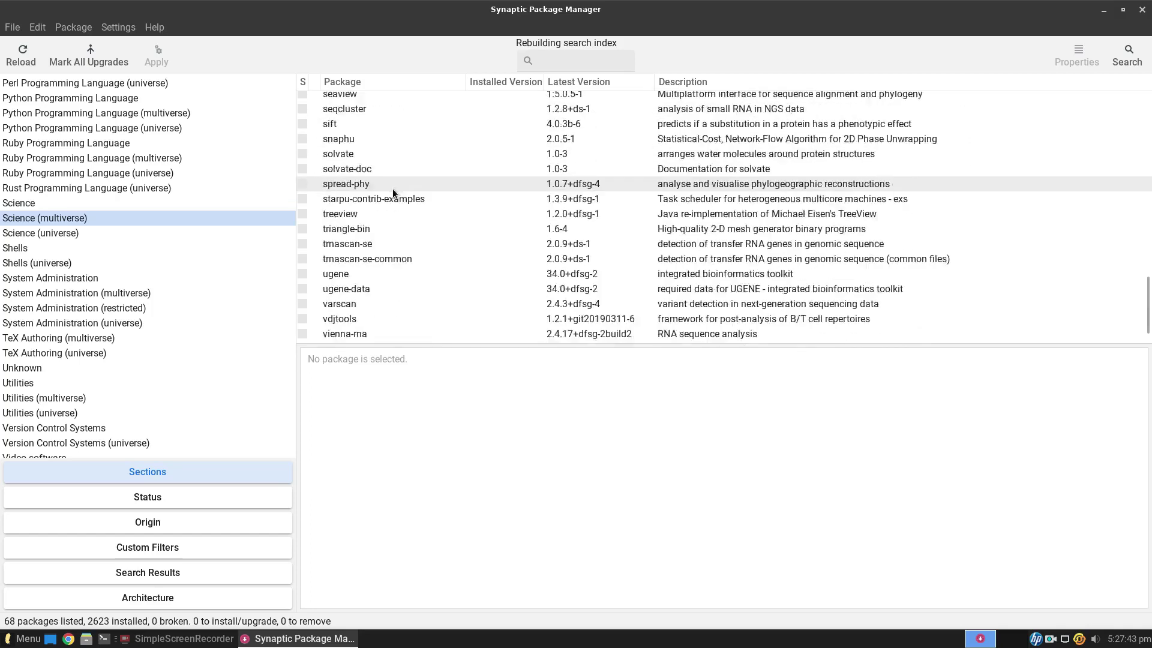
{"action": "scroll", "coordinate": [392, 188], "scroll_direction": "down", "scroll_amount": 1}
{"action": "scroll", "coordinate": [392, 189], "scroll_direction": "up", "scroll_amount": 8}
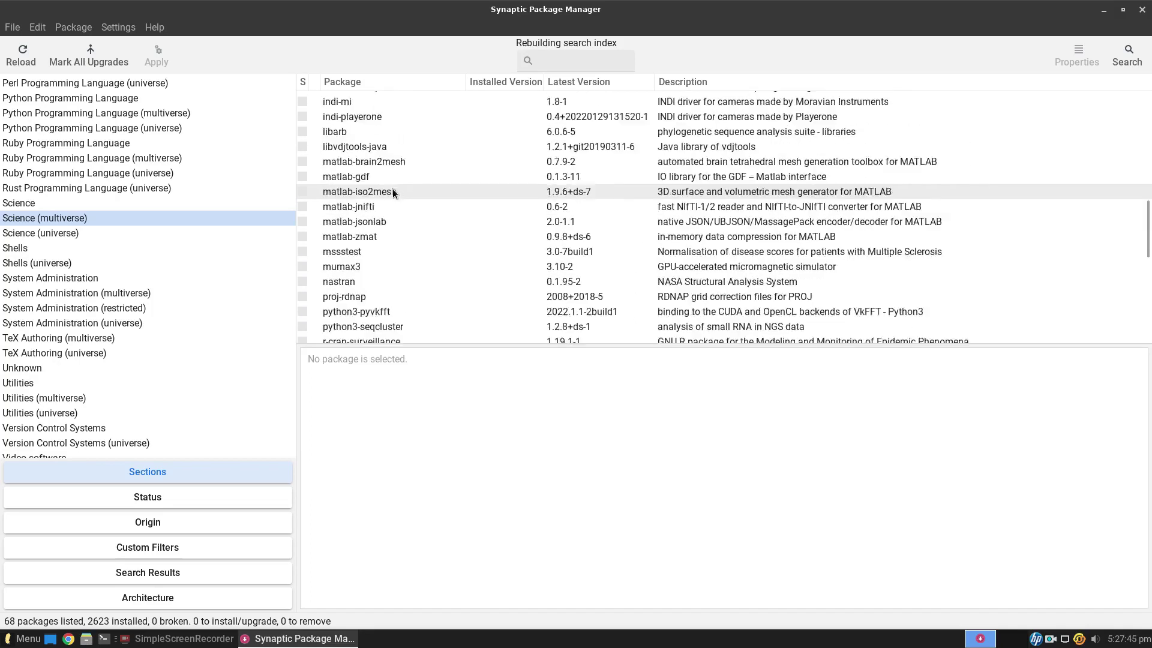
{"action": "scroll", "coordinate": [392, 189], "scroll_direction": "up", "scroll_amount": 6}
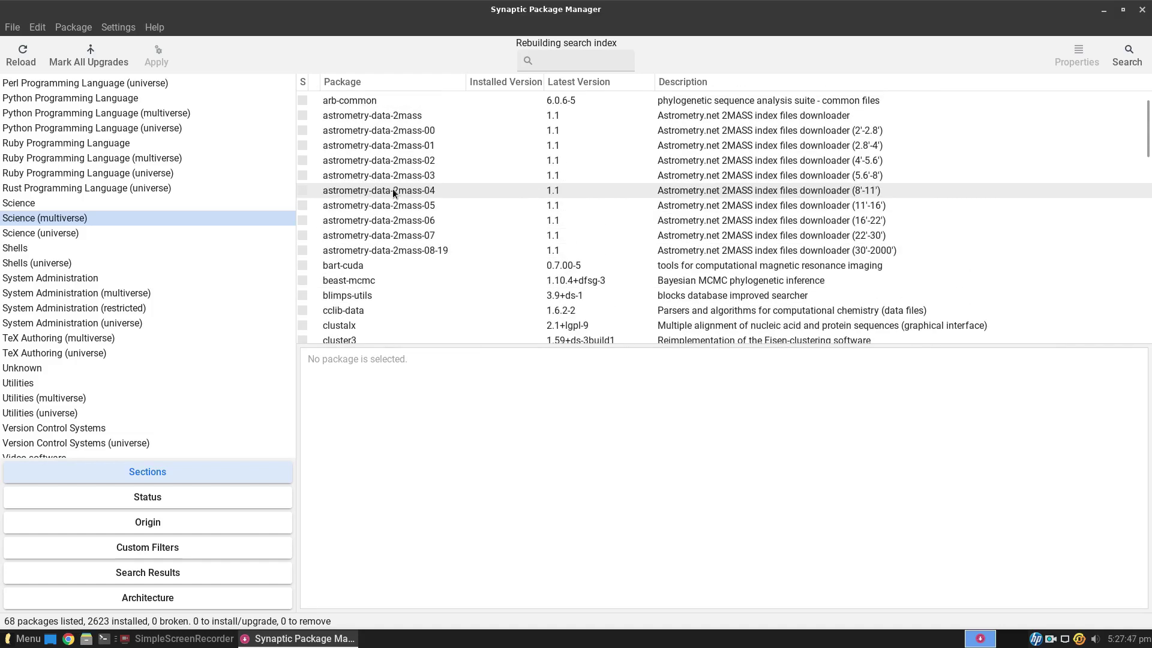
{"action": "scroll", "coordinate": [394, 192], "scroll_direction": "up", "scroll_amount": 1}
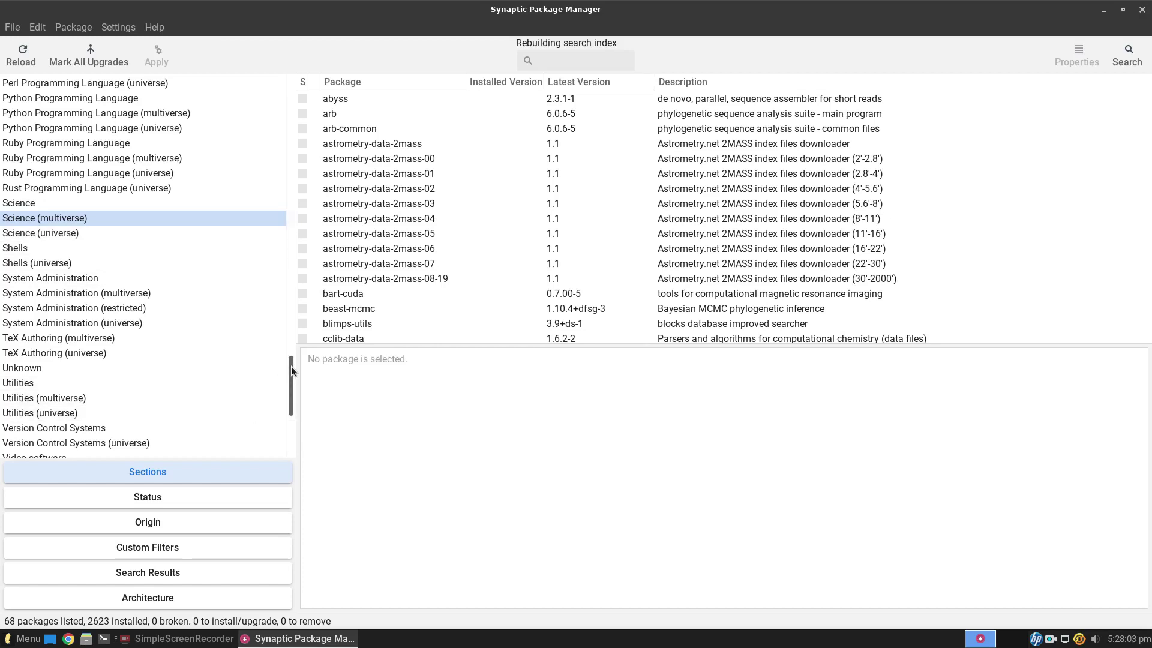
{"action": "left_click_drag", "start_coordinate": [288, 376], "coordinate": [292, 396]}
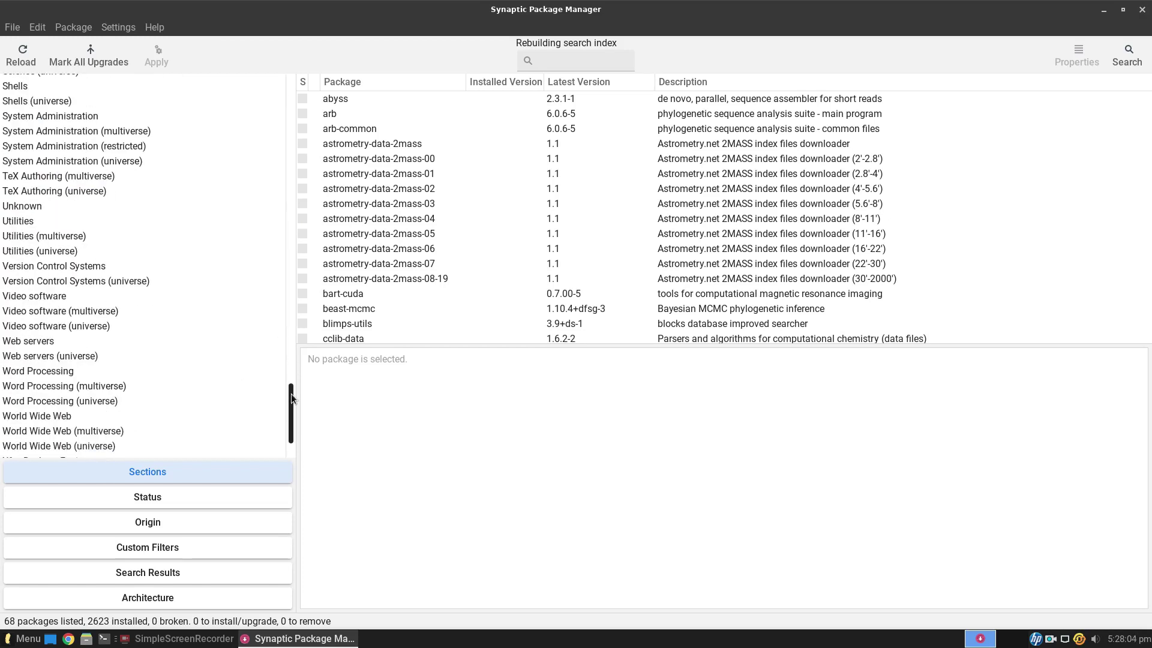
Step: Browse the GNOME Desktop Environment (universe) packages to find gnome-software-plugin-flatpak
{"action": "left_click", "coordinate": [86, 374]}
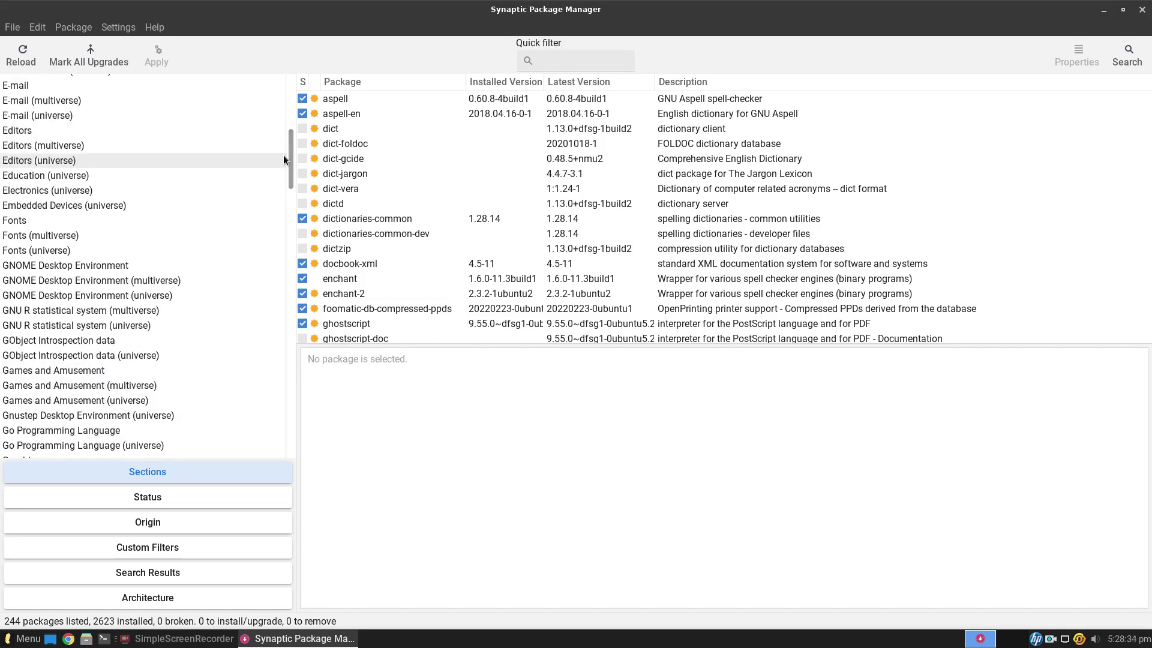
{"action": "left_click", "coordinate": [82, 281]}
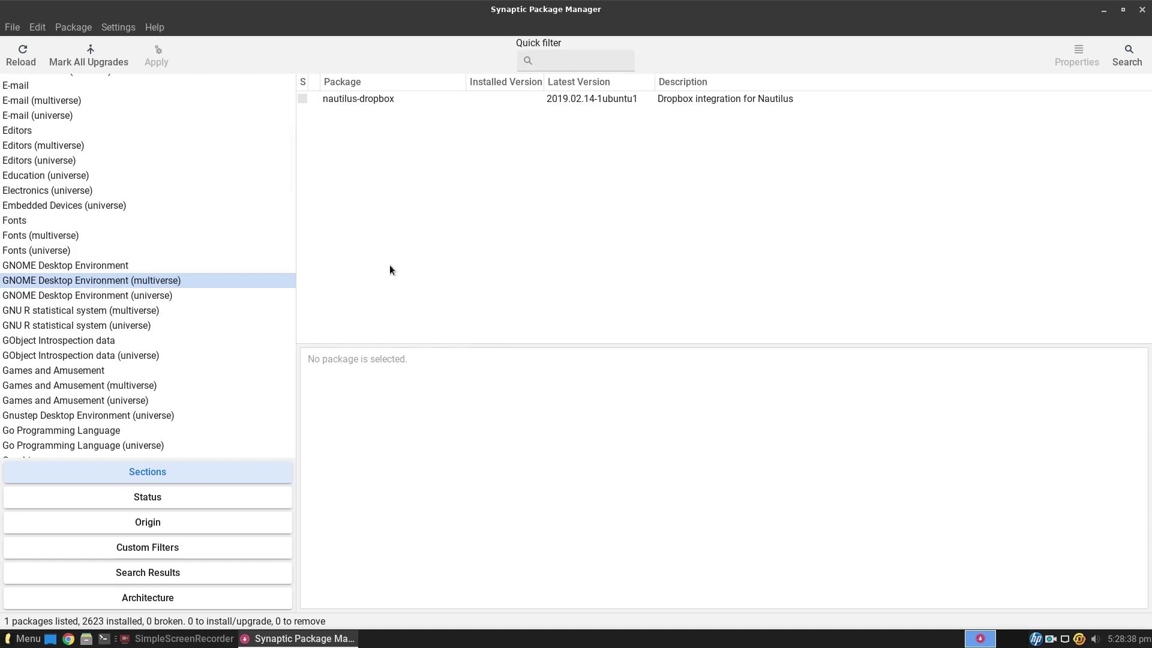
{"action": "left_click", "coordinate": [152, 302]}
{"action": "scroll", "coordinate": [404, 210], "scroll_direction": "down", "scroll_amount": 15}
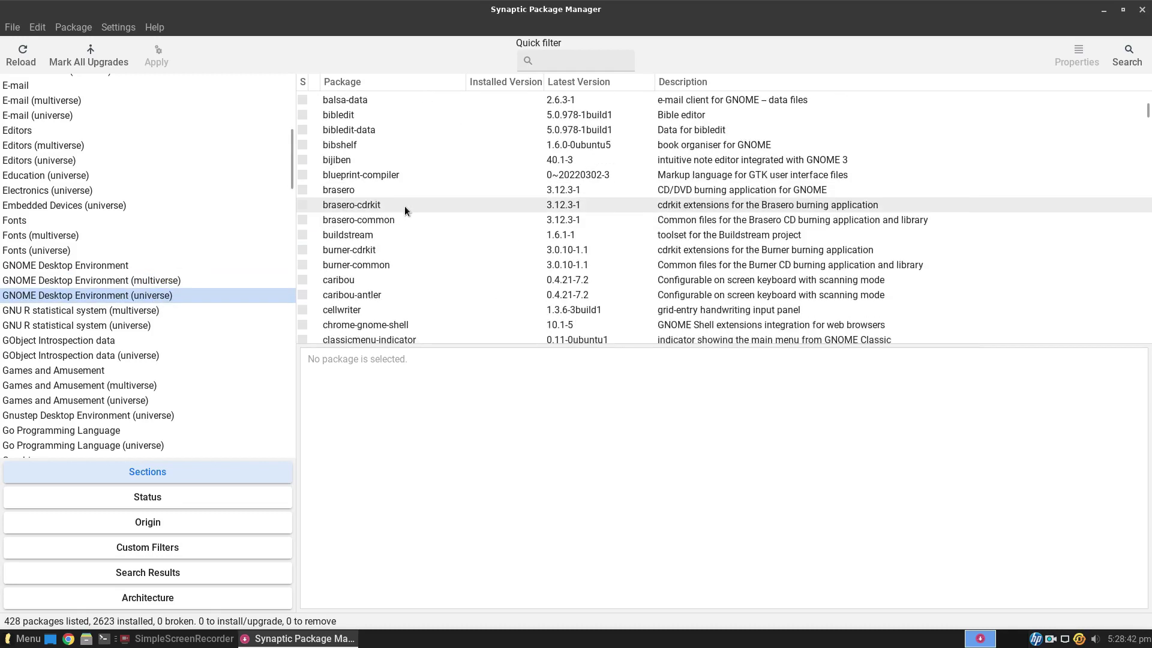
{"action": "scroll", "coordinate": [405, 211], "scroll_direction": "down", "scroll_amount": 4}
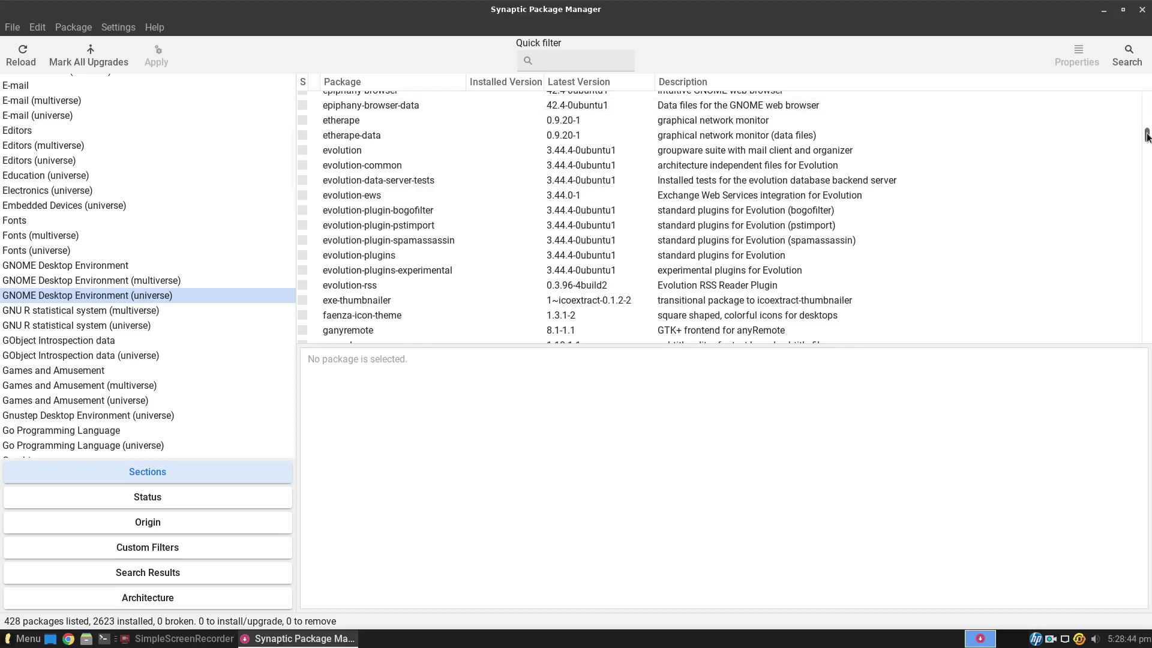
{"action": "left_click_drag", "start_coordinate": [1147, 136], "coordinate": [1136, 219]}
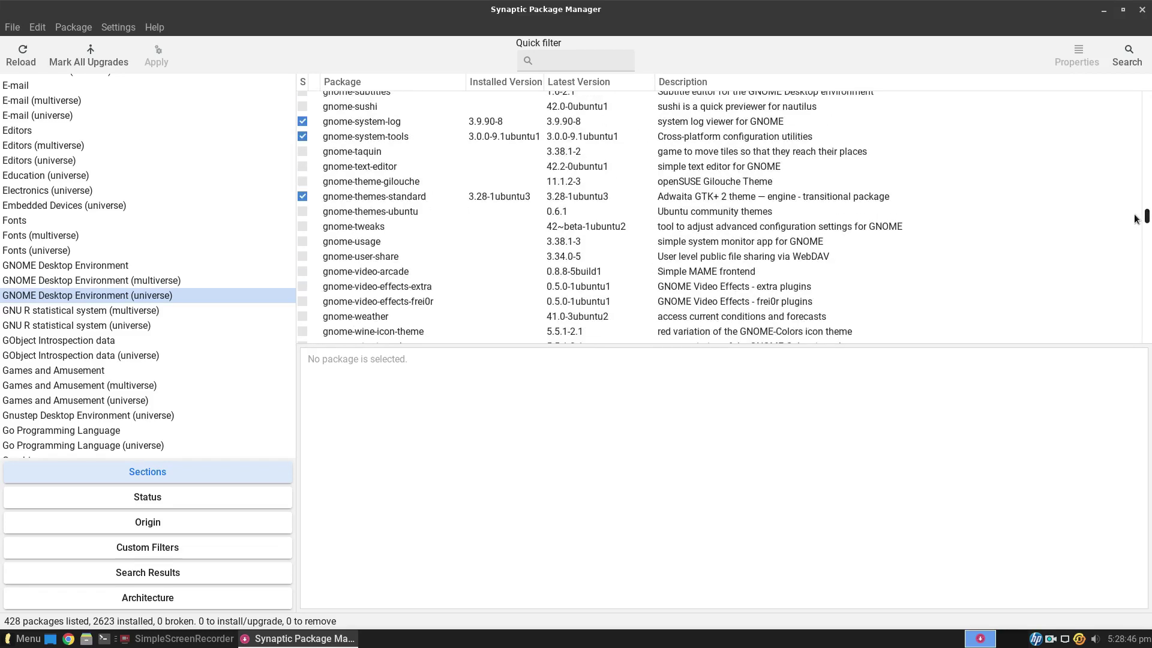
{"action": "scroll", "coordinate": [1136, 219], "scroll_direction": "up", "scroll_amount": 5}
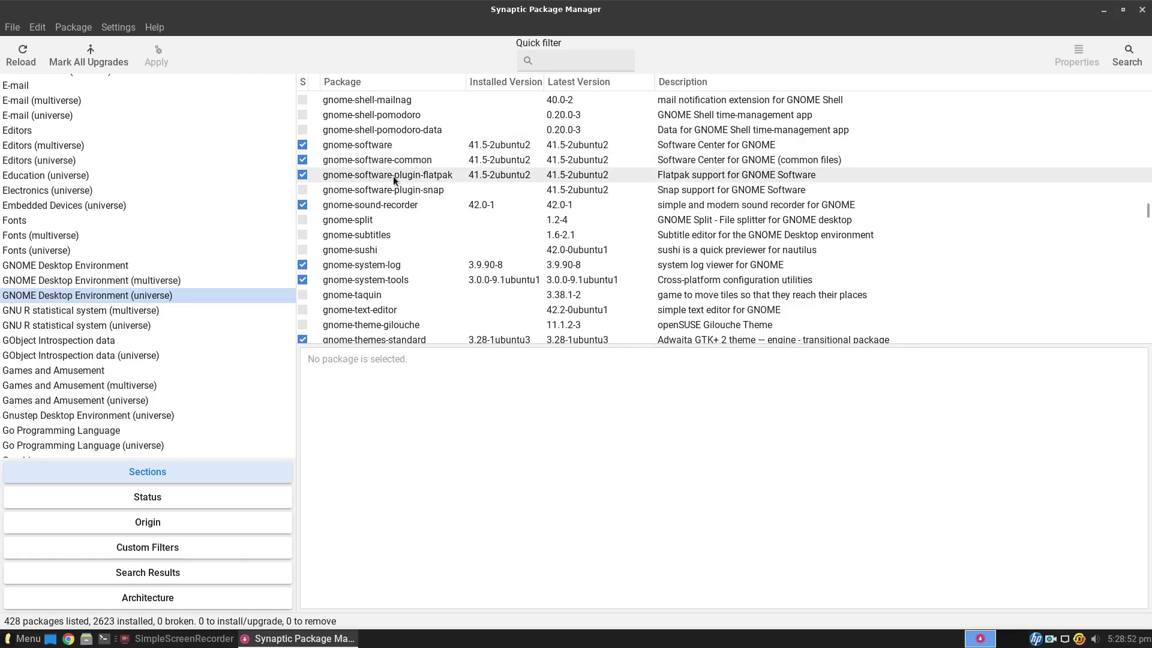
{"action": "left_click", "coordinate": [562, 67]}
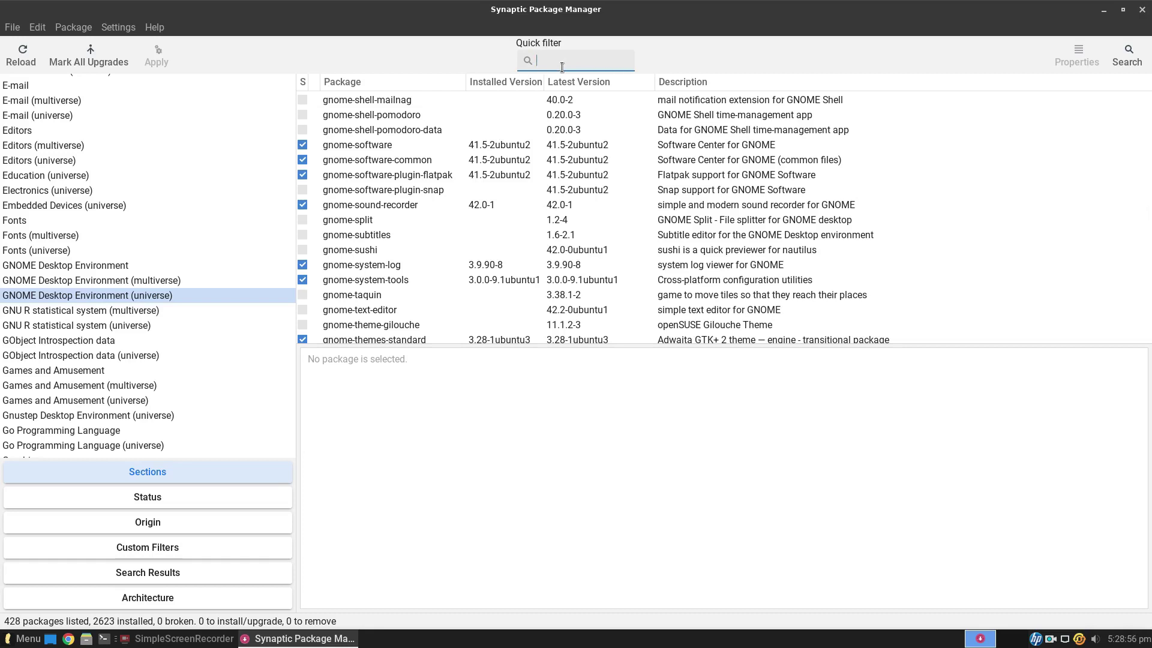
Step: Filter Synaptic's package list by entering 'gnome-software' in the Quick filter
{"action": "type", "text": "gnome-software"}
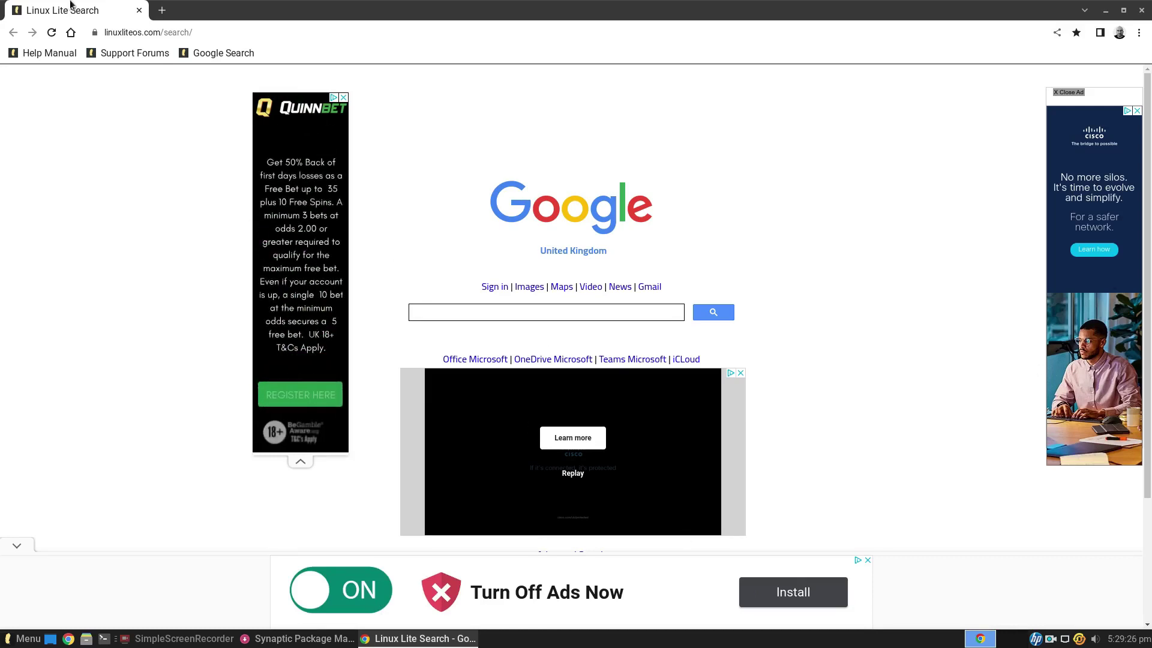
Step: Google 'install flatpak ubuntu' and open flatpak.org's Quick Setup page
{"action": "left_click", "coordinate": [241, 33]}
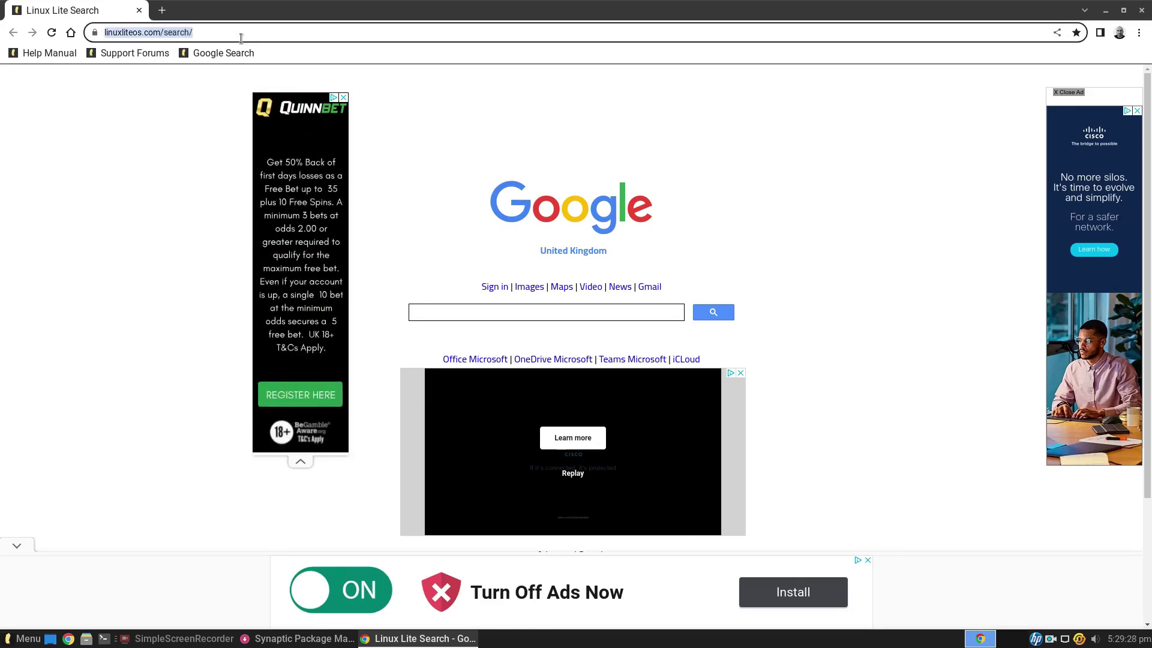
{"action": "type", "text": "google.com"}
{"action": "key", "text": "Return"}
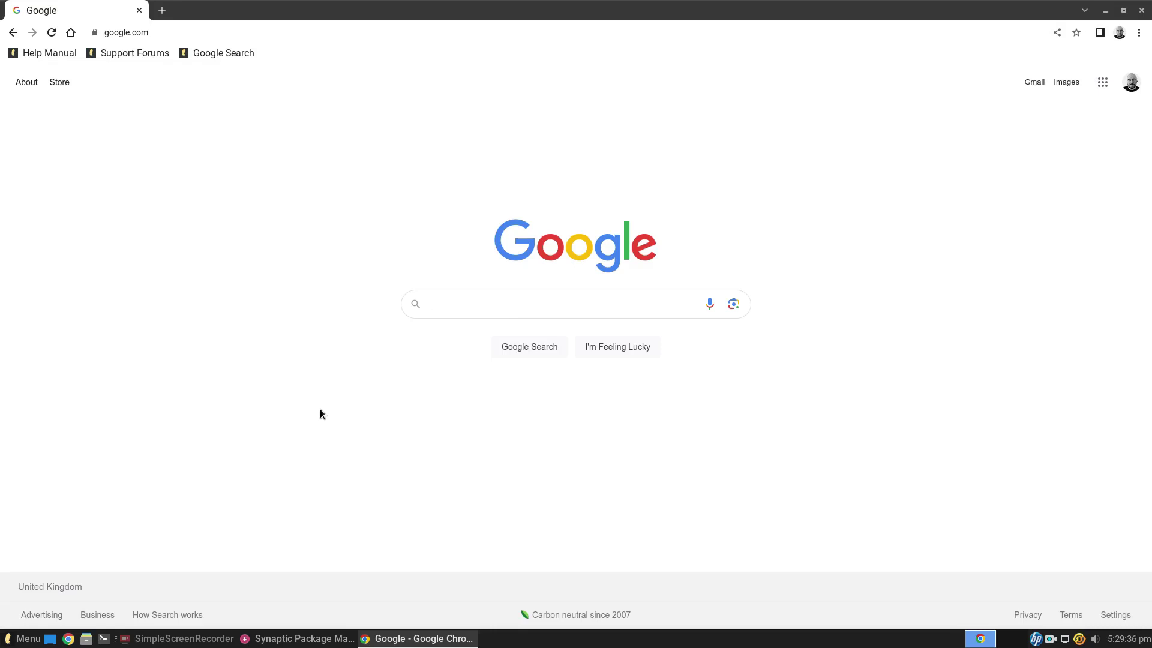
{"action": "type", "text": "install "}
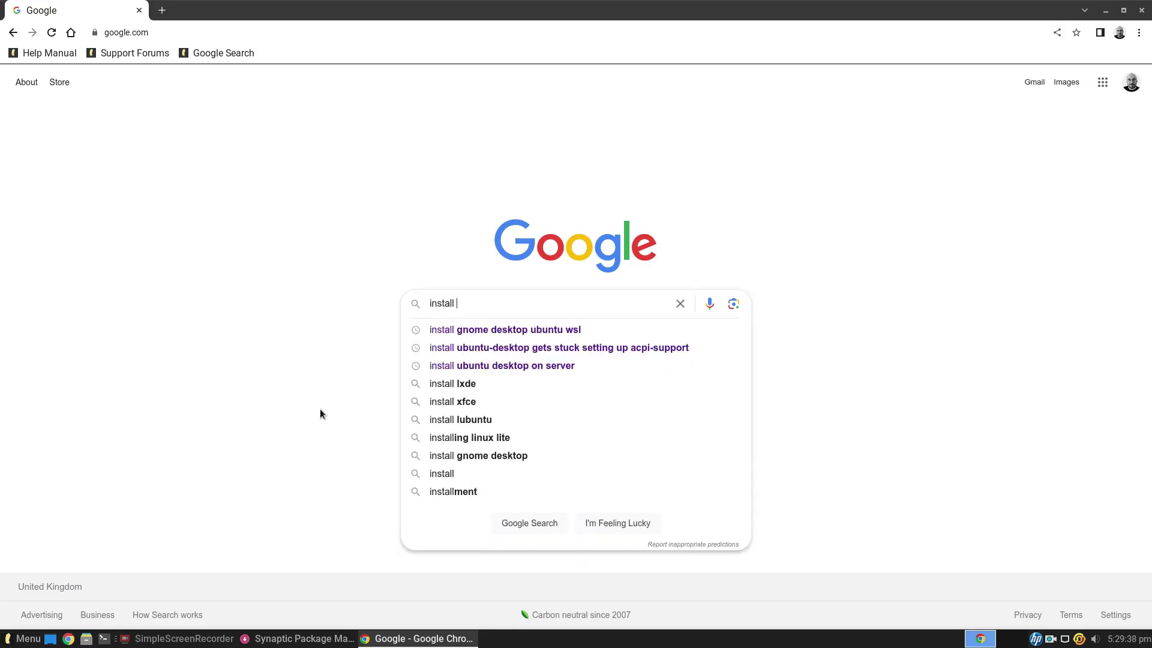
{"action": "type", "text": "flatpak ubun"}
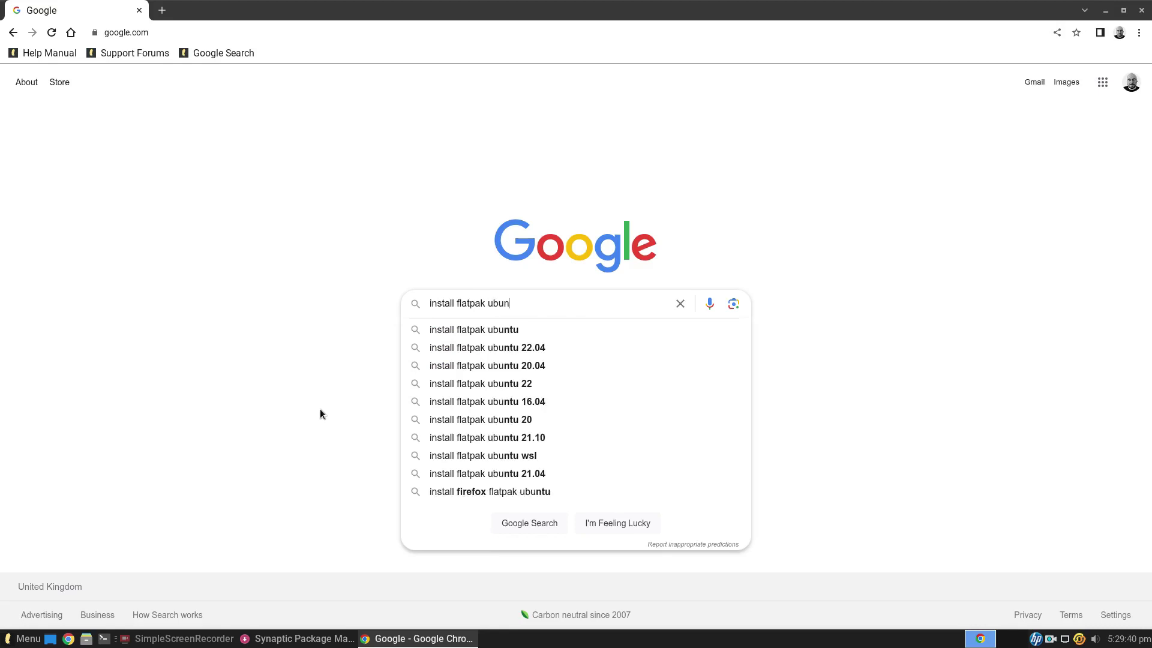
{"action": "type", "text": "tu"}
{"action": "key", "text": "Return"}
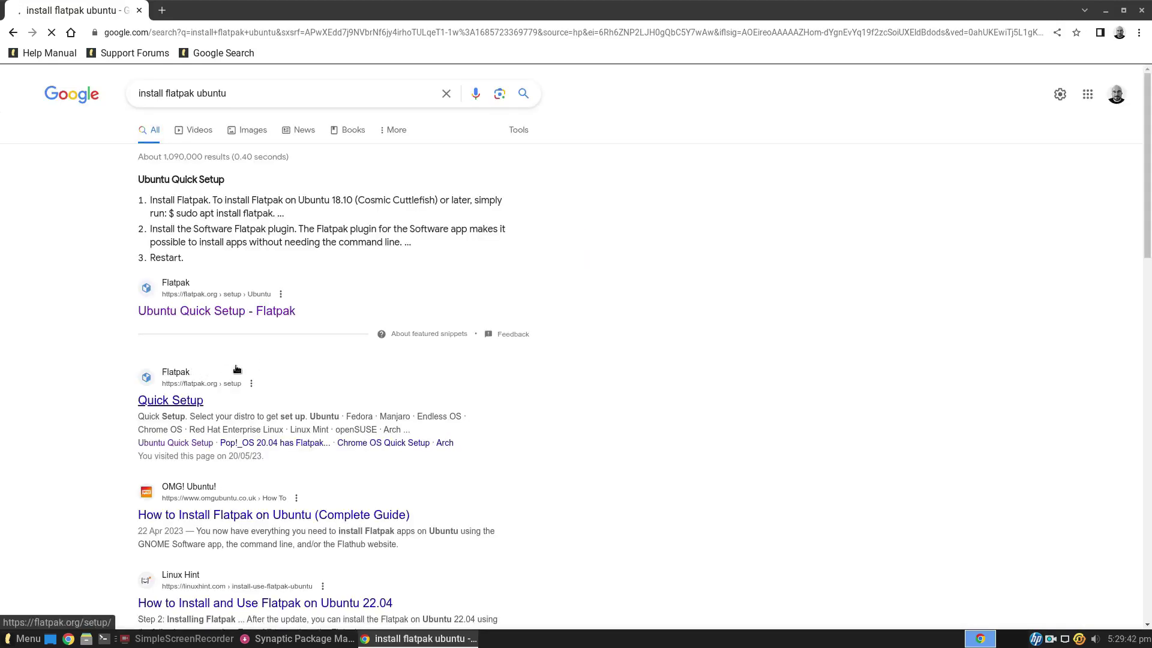
{"action": "left_click", "coordinate": [184, 402]}
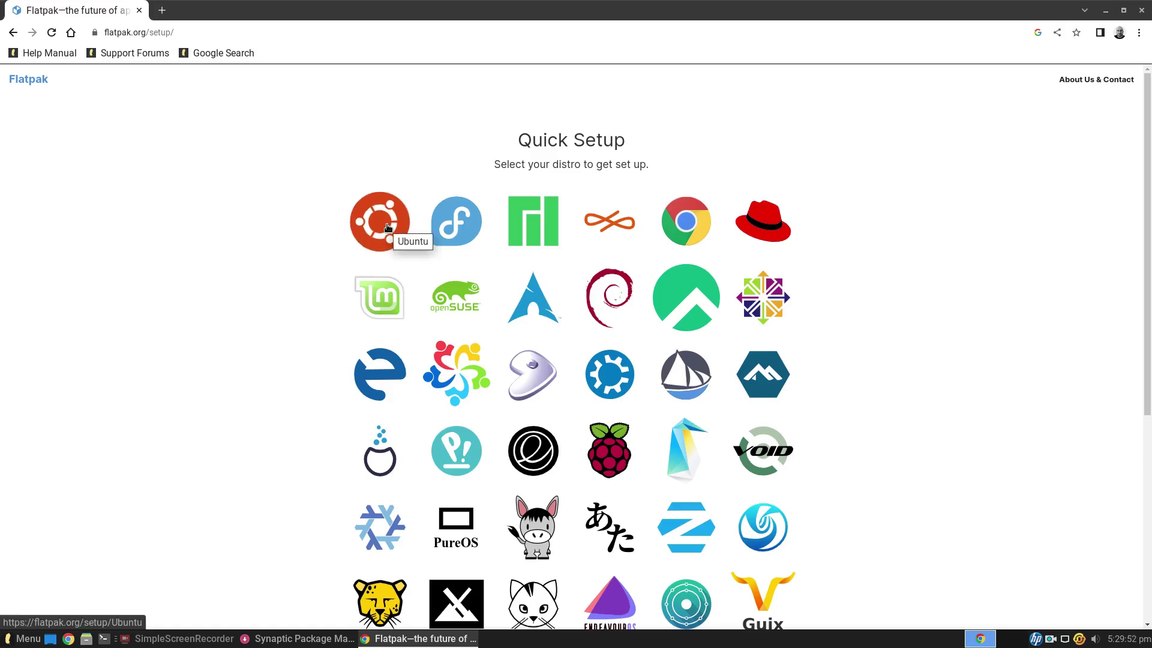
Step: Open the Ubuntu Flatpak setup instructions and read down to the Flathub and restart steps
{"action": "left_click", "coordinate": [387, 228]}
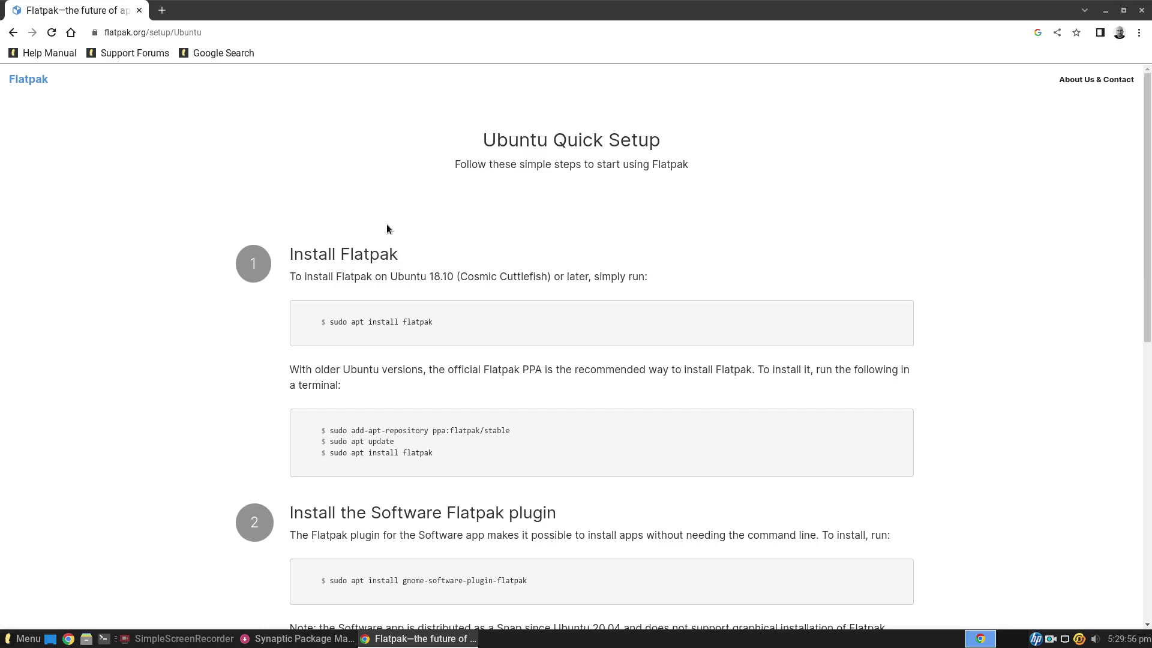
{"action": "scroll", "coordinate": [421, 194], "scroll_direction": "down", "scroll_amount": 2}
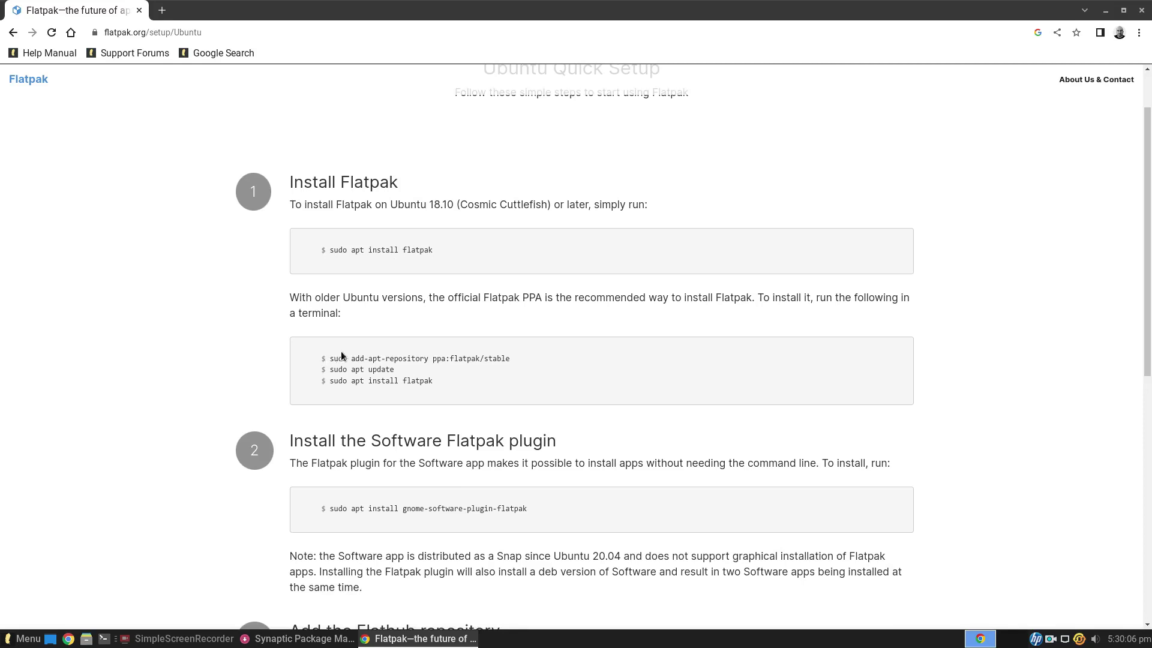
{"action": "scroll", "coordinate": [410, 327], "scroll_direction": "down", "scroll_amount": 6}
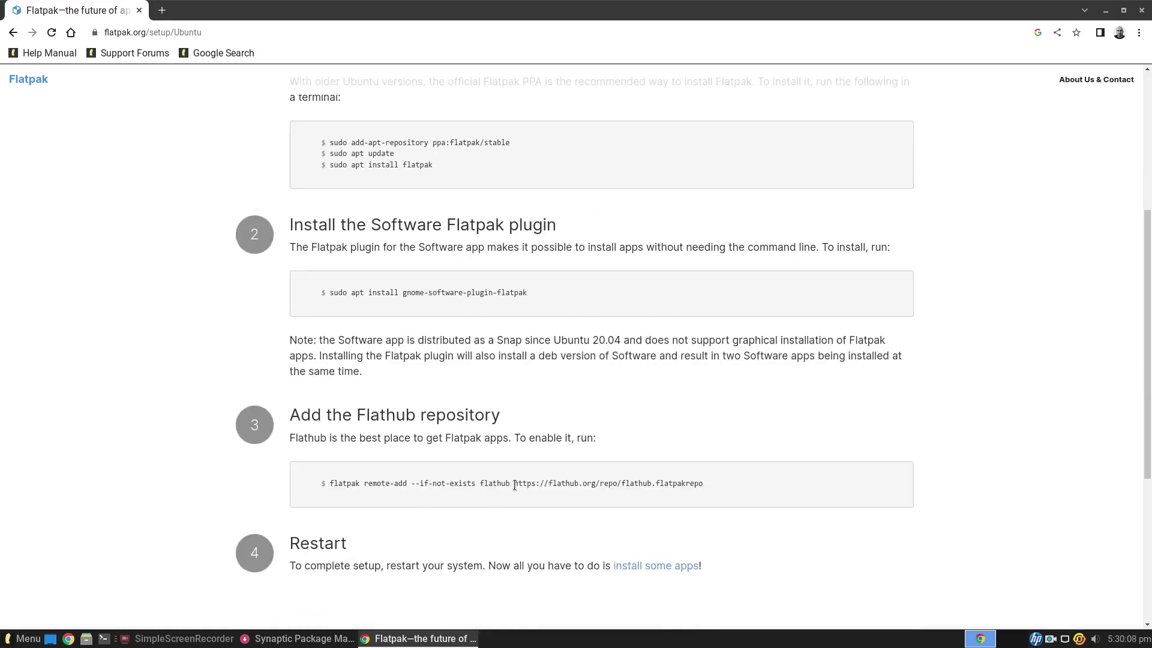
{"action": "scroll", "coordinate": [514, 485], "scroll_direction": "down", "scroll_amount": 5}
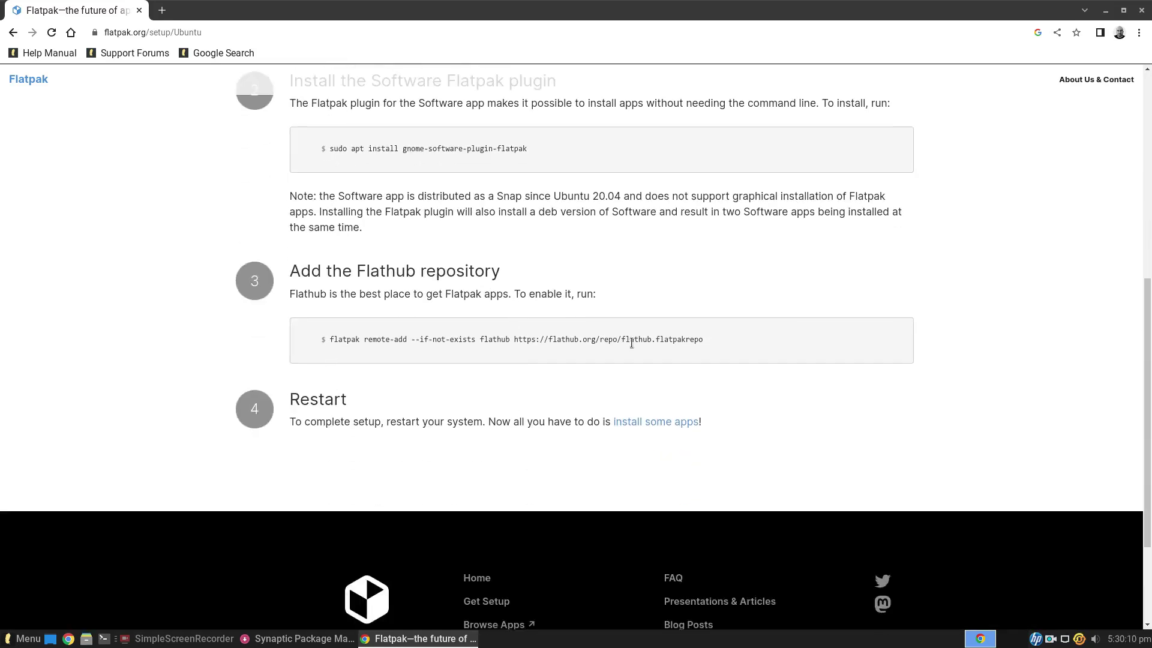
Step: Close Chrome's Flatpak setup page, returning to Synaptic's gnome-software filtered list
{"action": "left_click", "coordinate": [299, 638]}
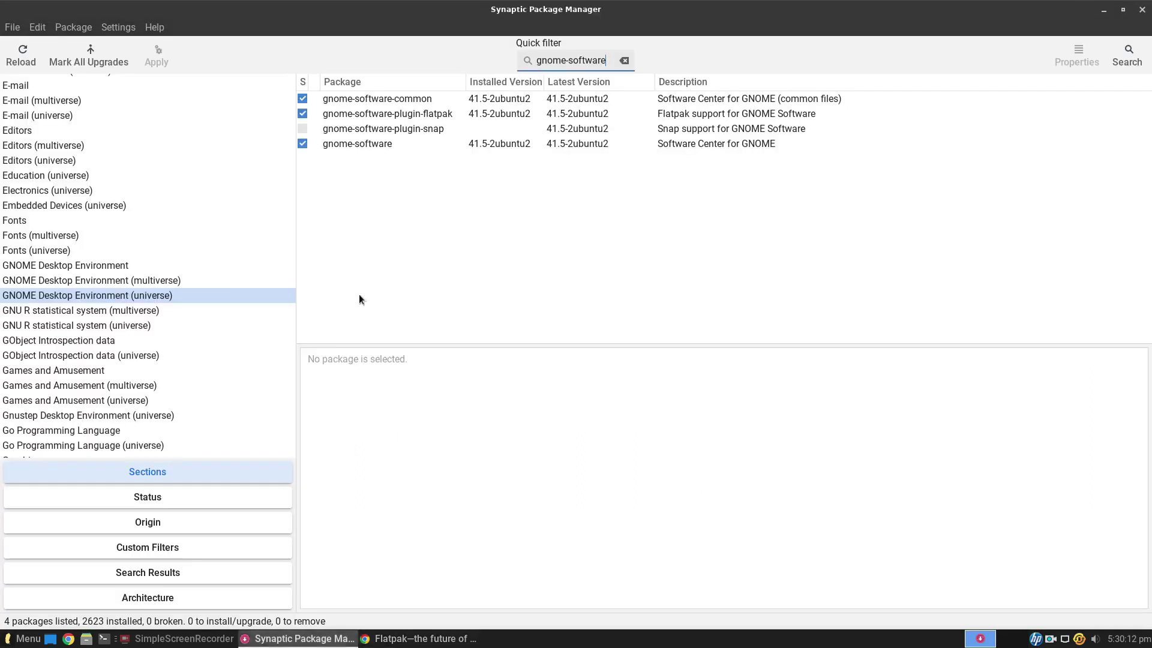
{"action": "left_click", "coordinate": [408, 640]}
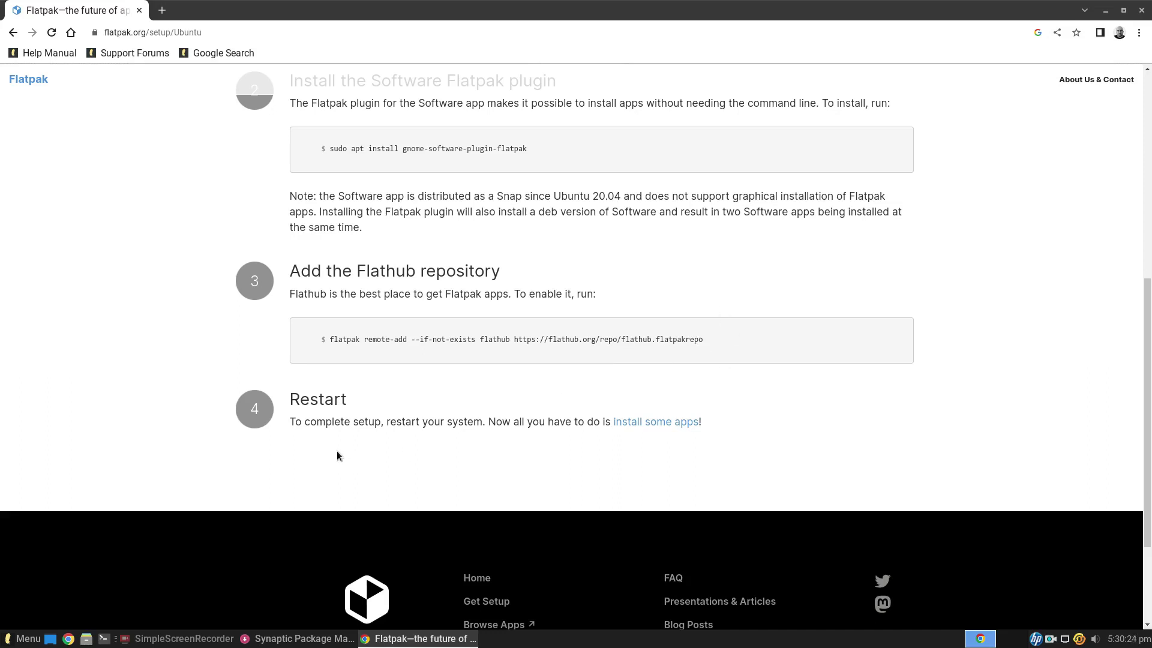
{"action": "left_click", "coordinate": [1140, 13]}
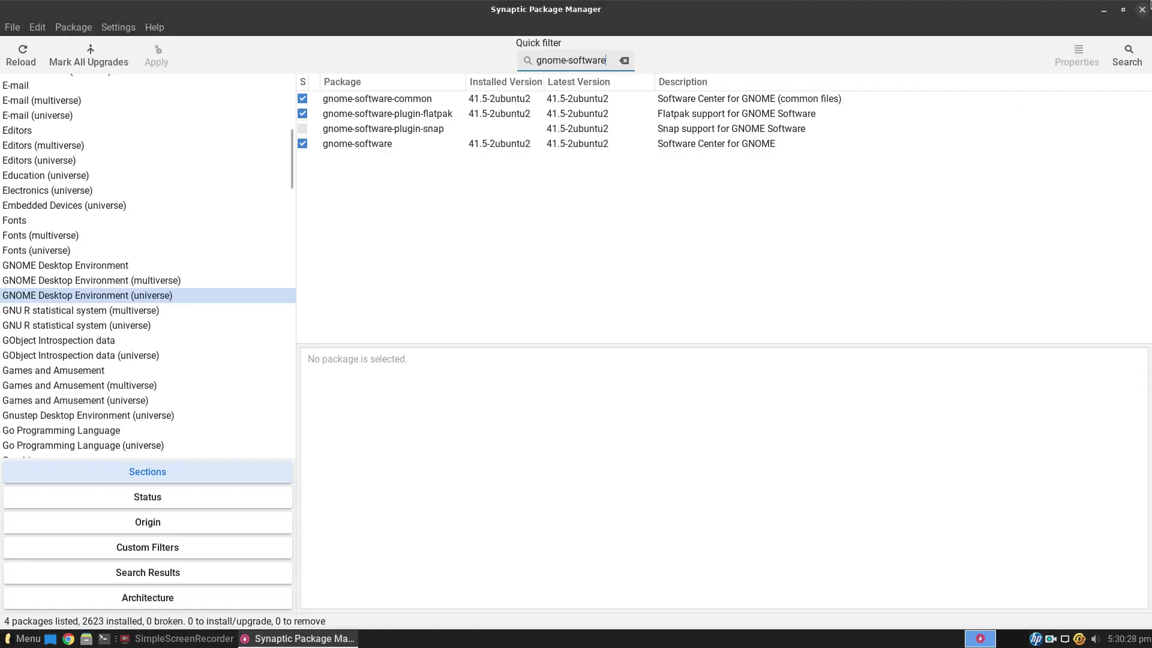
Step: Close Synaptic and launch the Software app from a menu search for 'soft'
{"action": "left_click", "coordinate": [1142, 7]}
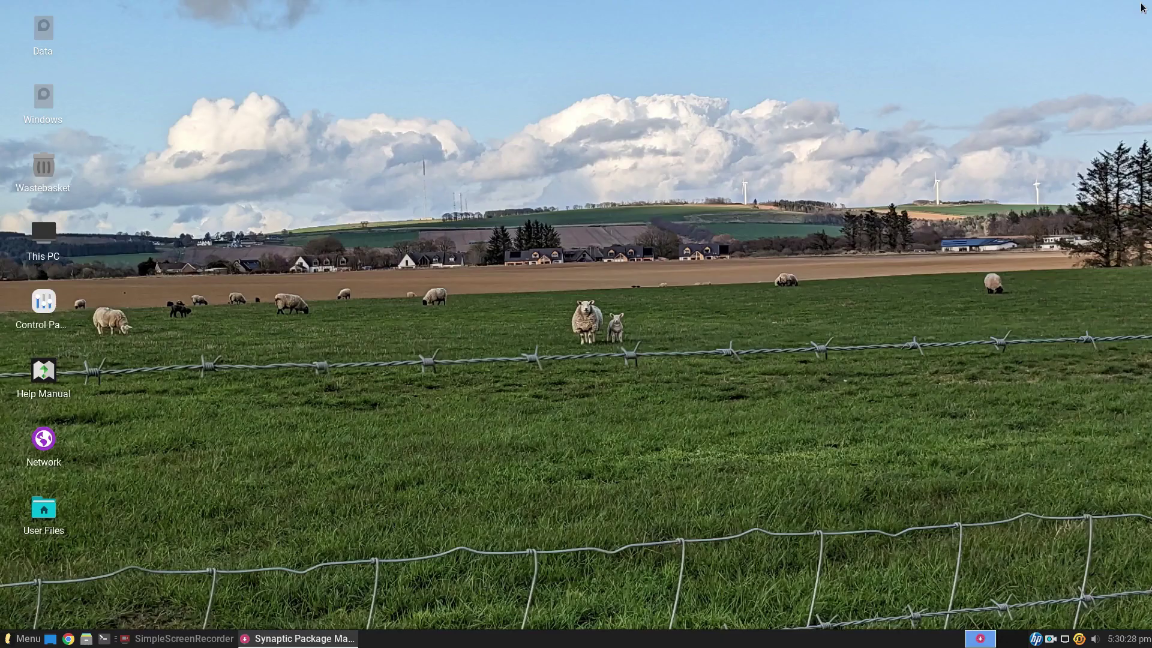
{"action": "left_click", "coordinate": [18, 640]}
{"action": "type", "text": "gnome"}
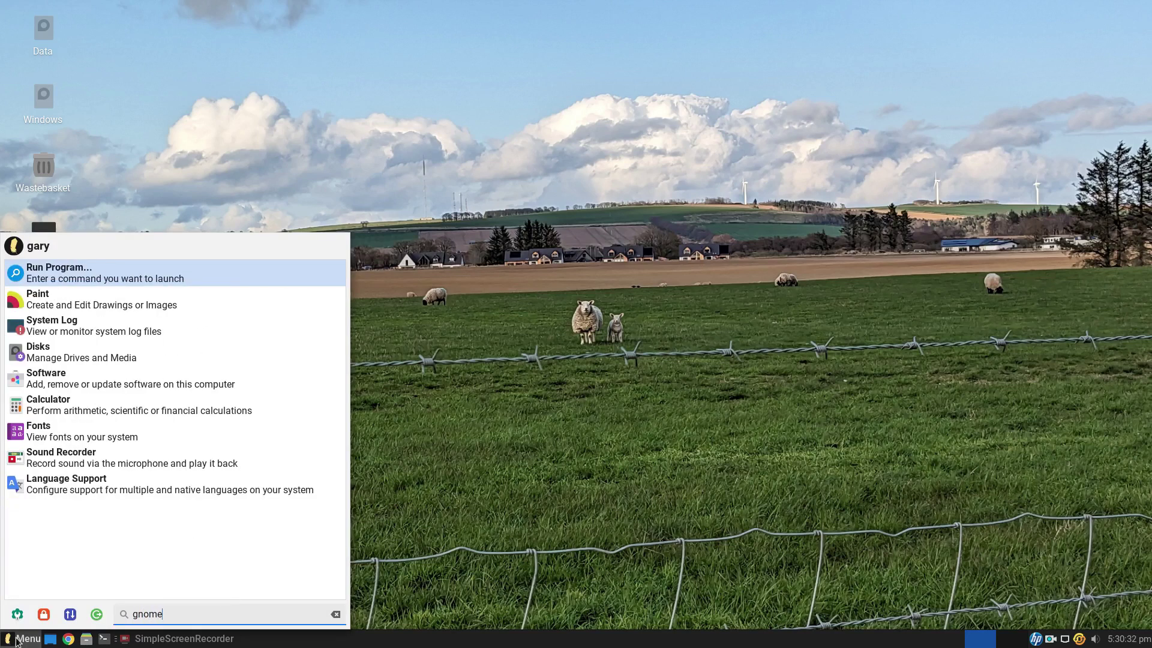
{"action": "key", "text": "BackSpace"}
{"action": "key", "text": "BackSpace"}
{"action": "key", "text": "BackSpace"}
{"action": "key", "text": "BackSpace"}
{"action": "key", "text": "BackSpace"}
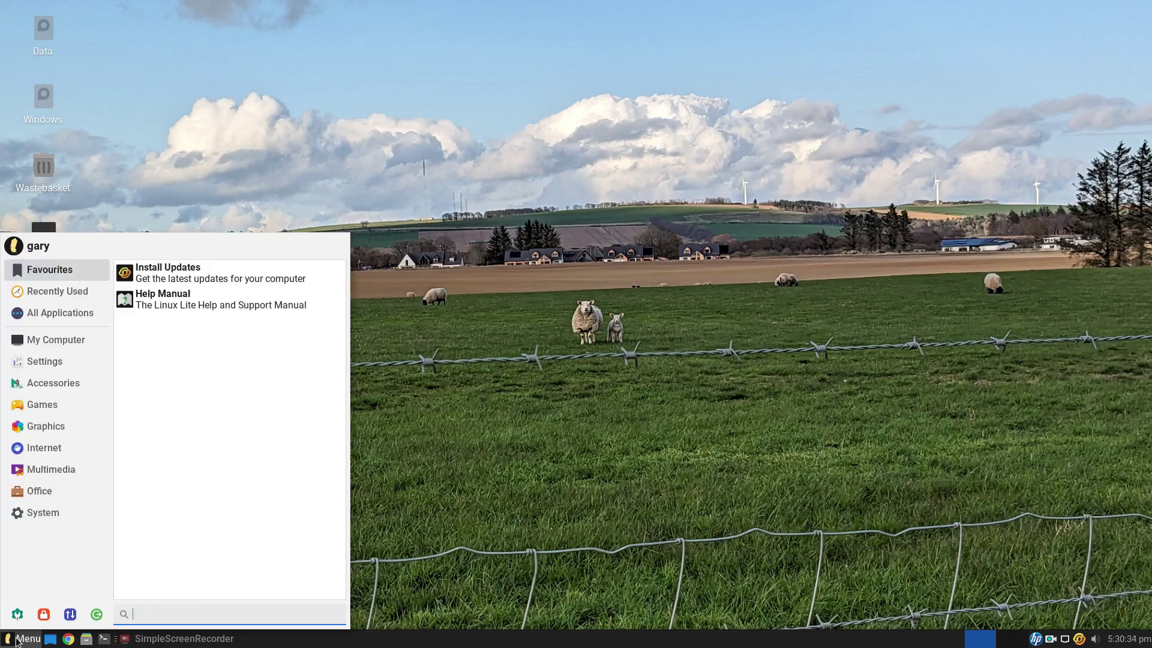
{"action": "type", "text": "soft"}
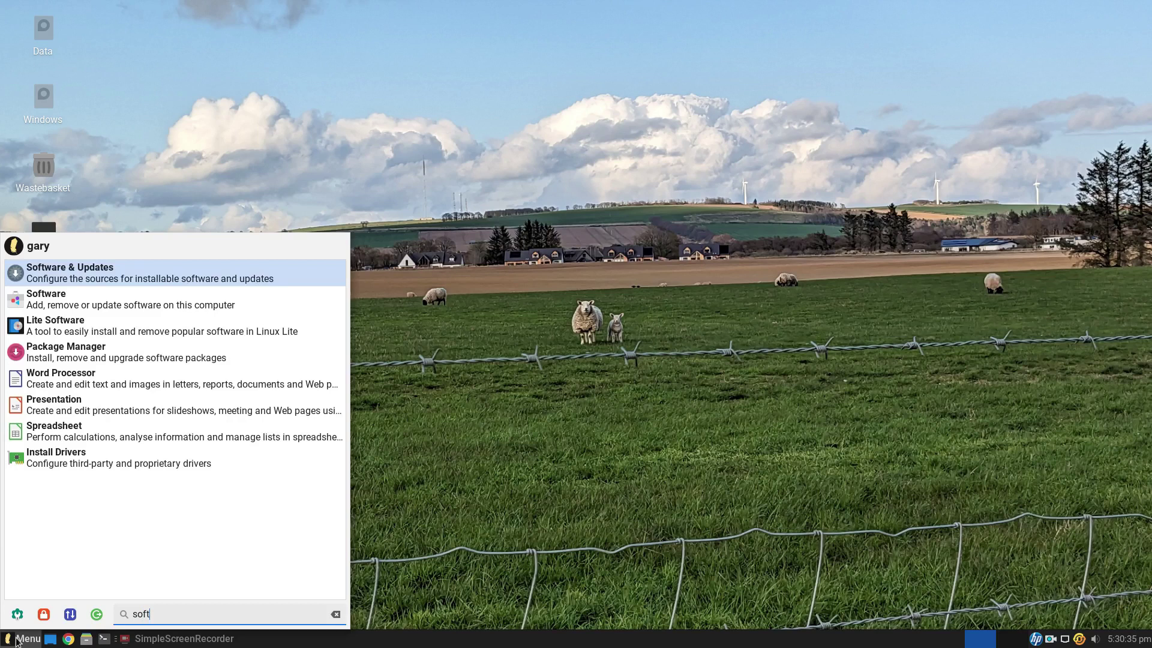
{"action": "left_click", "coordinate": [125, 300]}
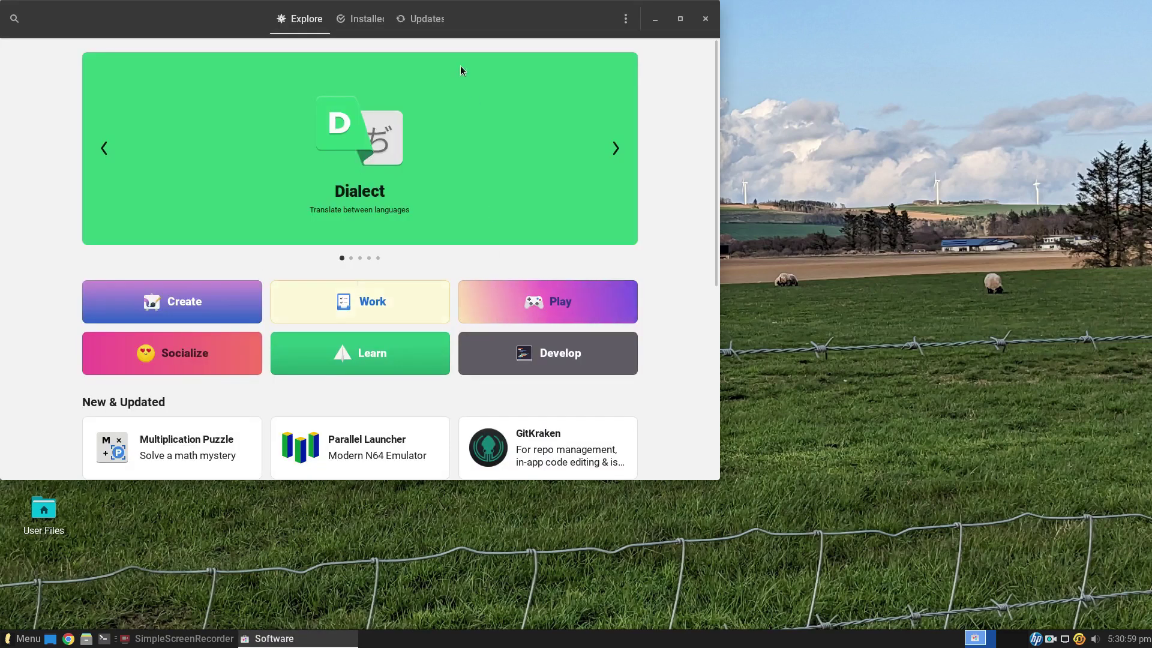
Step: Centre the Software window and search for 'steam', then replace the query with 'vscode'
{"action": "left_click_drag", "start_coordinate": [488, 9], "coordinate": [642, 101]}
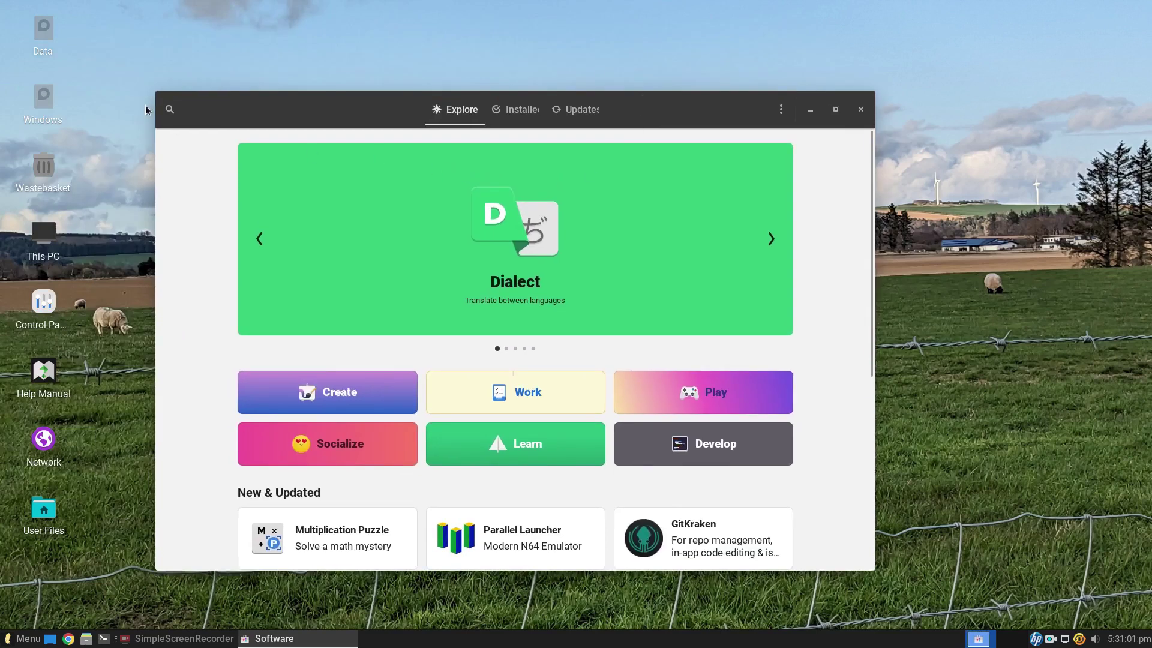
{"action": "left_click", "coordinate": [169, 110]}
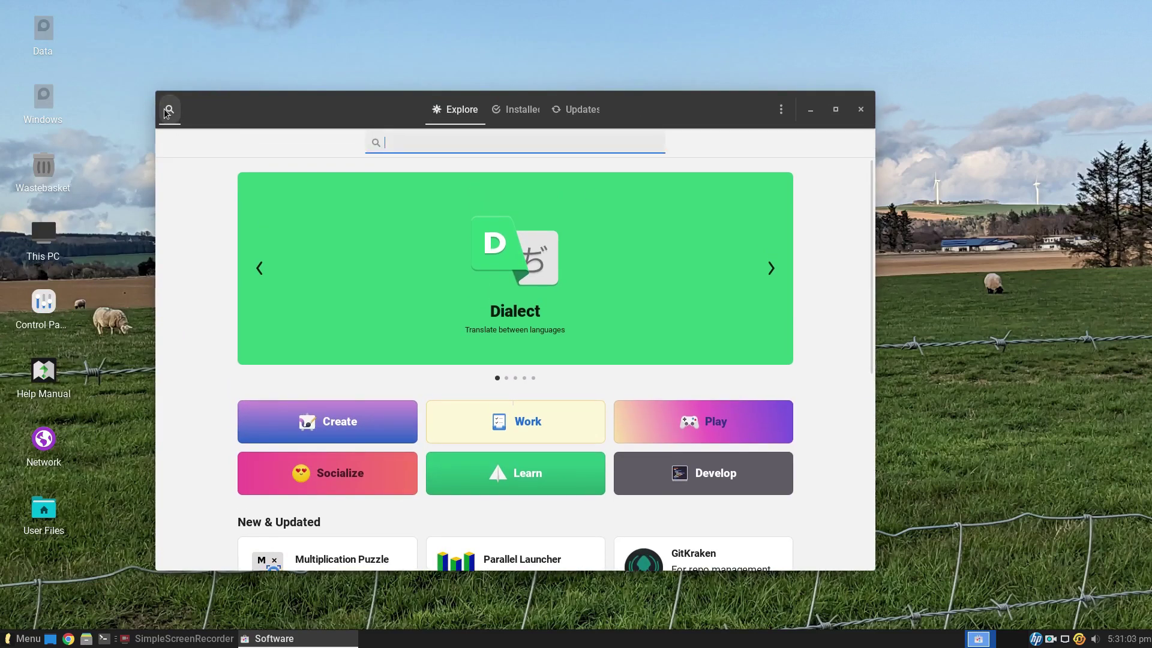
{"action": "type", "text": "steam"}
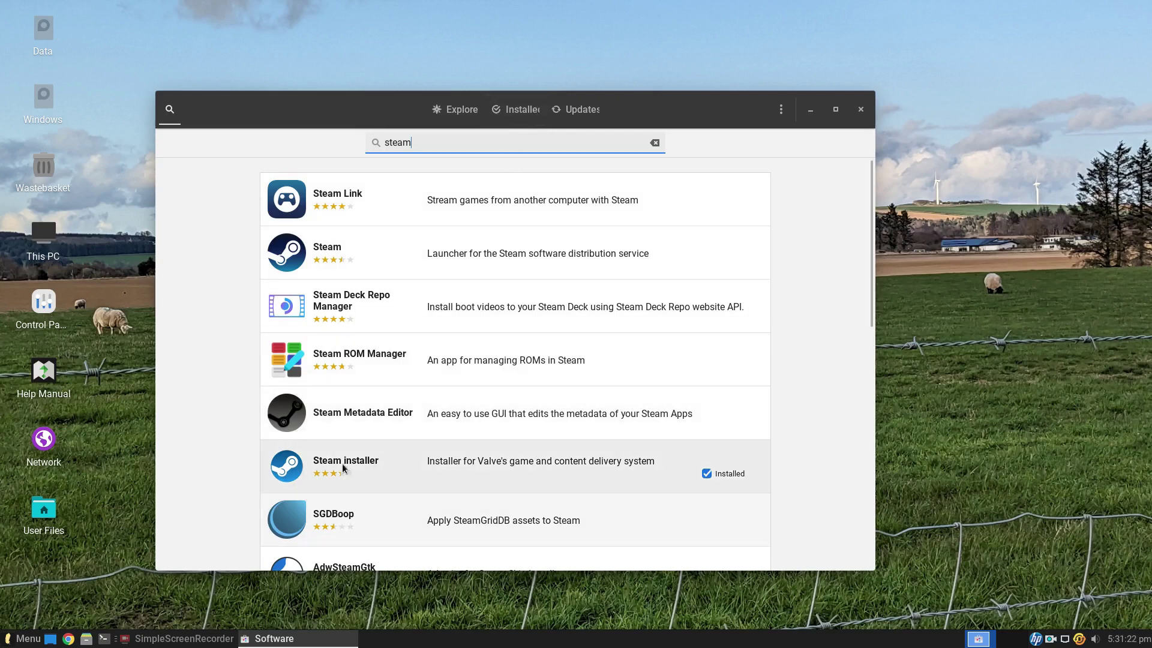
{"action": "double_click", "coordinate": [391, 144]}
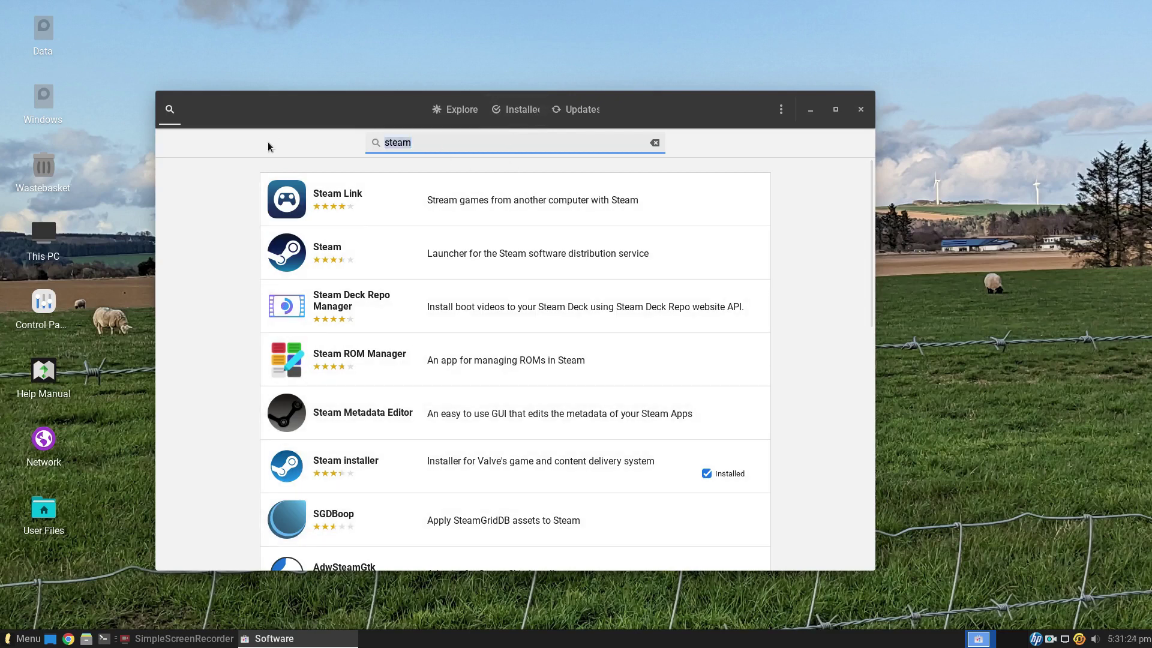
{"action": "type", "text": "vscode"}
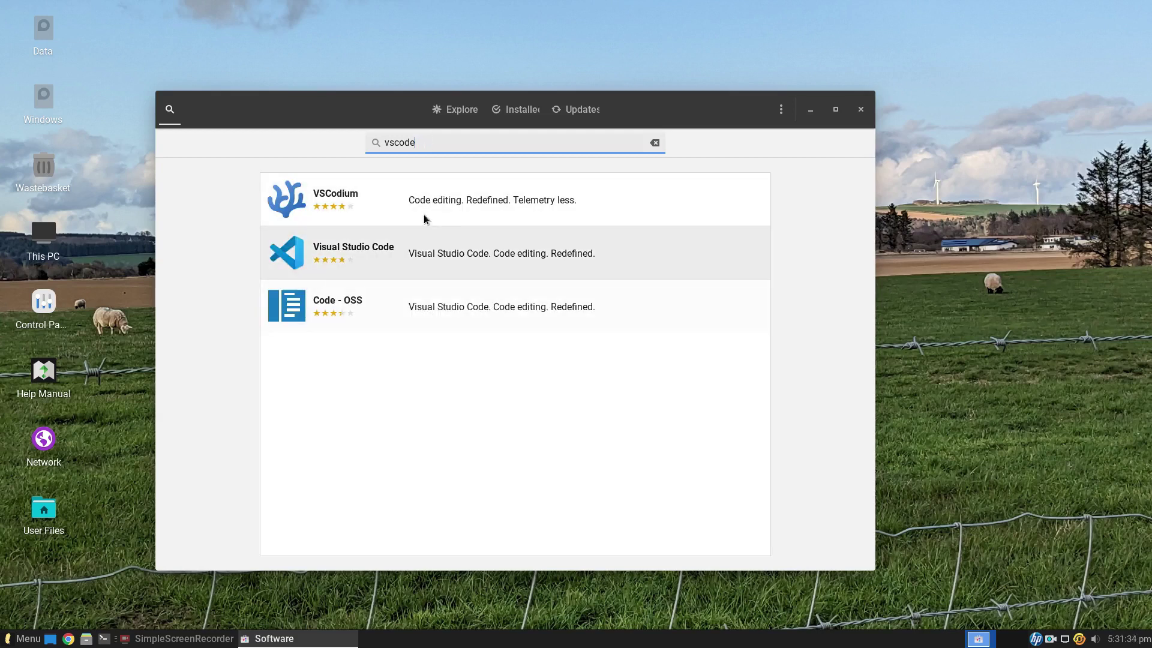
Step: Start installing Visual Studio Code from its details page, then minimise the Software window
{"action": "left_click", "coordinate": [402, 257]}
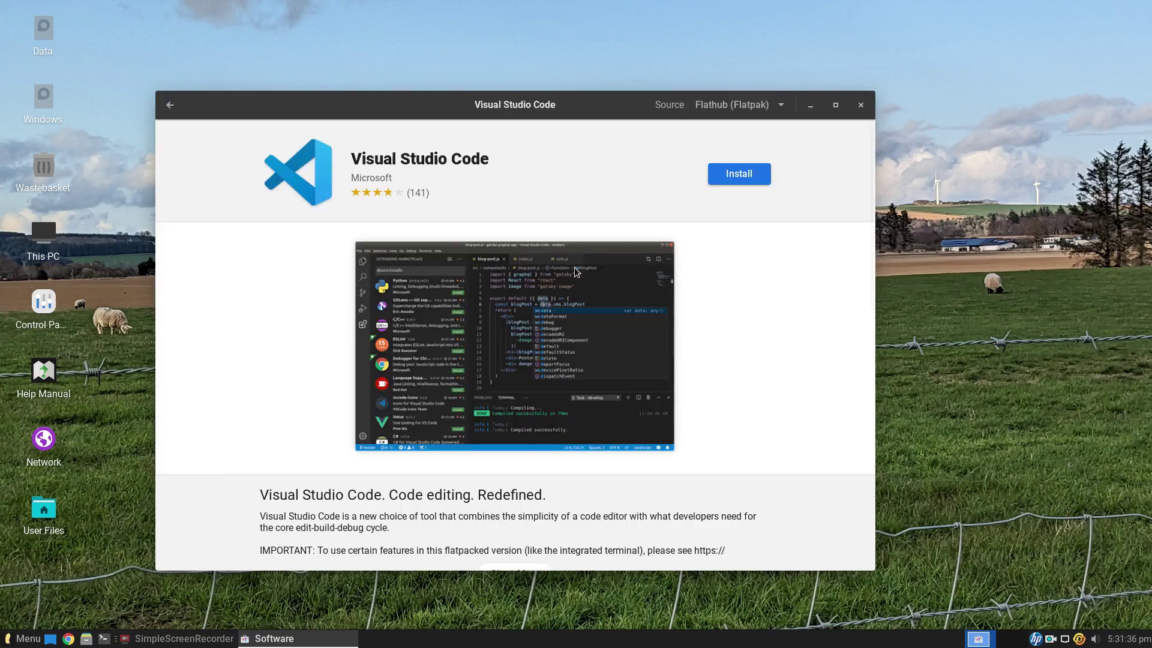
{"action": "left_click", "coordinate": [734, 173]}
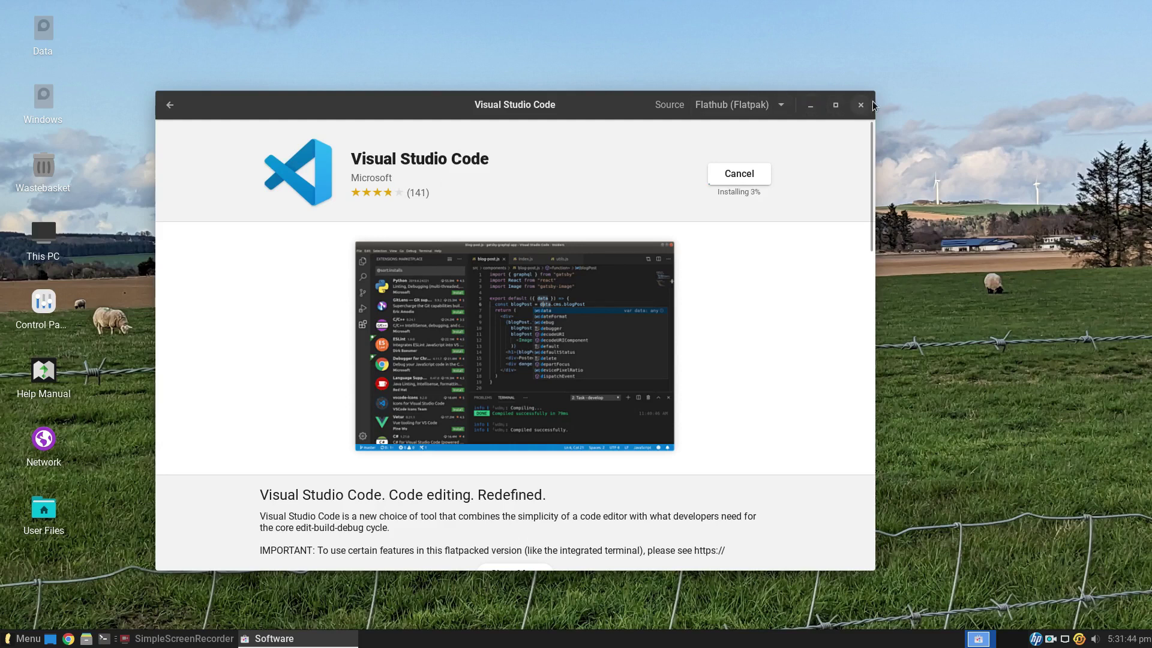
{"action": "left_click", "coordinate": [810, 105]}
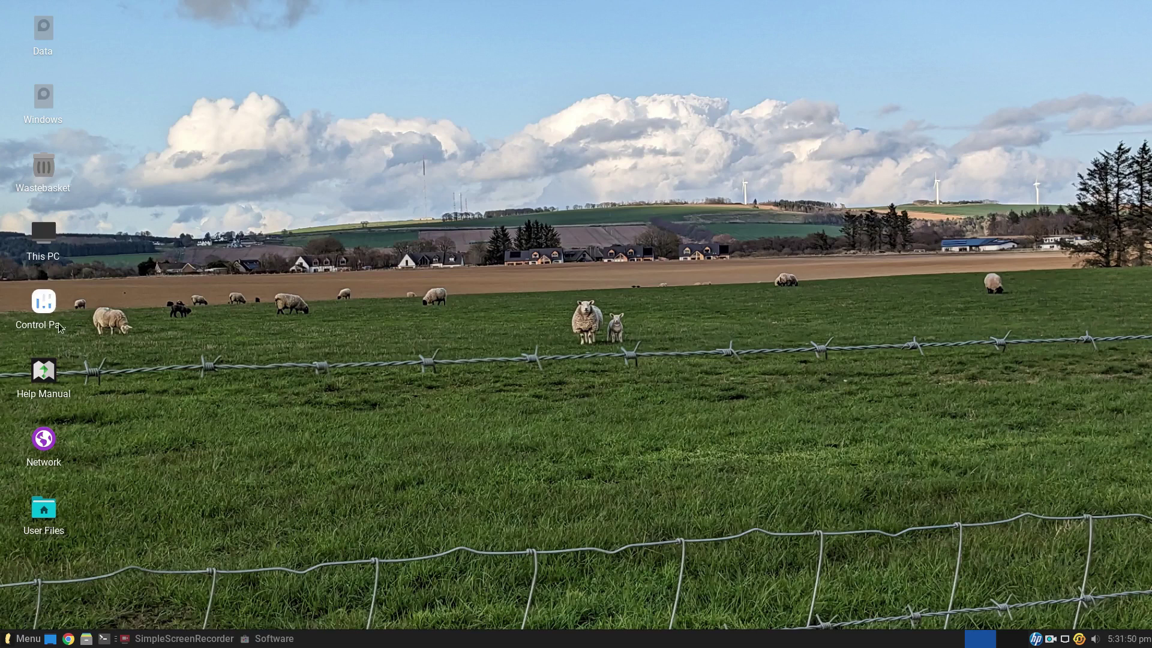
Step: Open Settings from the Control Panel desktop icon, then centre and enlarge its window
{"action": "double_click", "coordinate": [44, 303]}
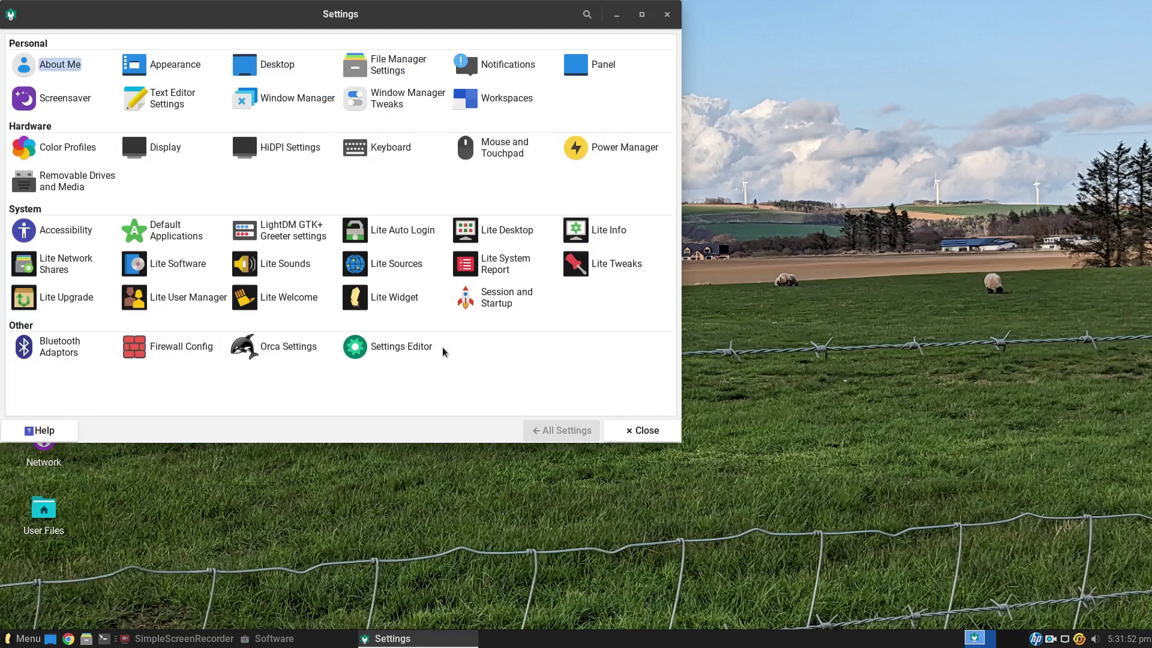
{"action": "left_click_drag", "start_coordinate": [399, 22], "coordinate": [614, 72]}
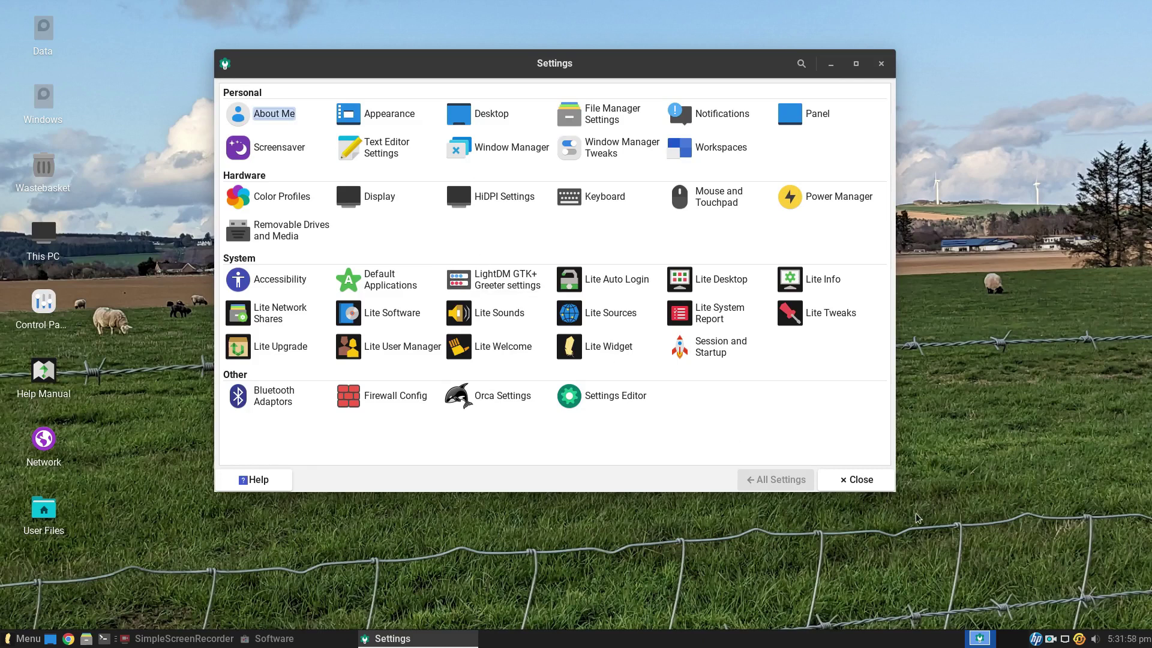
{"action": "left_click_drag", "start_coordinate": [894, 491], "coordinate": [932, 525]}
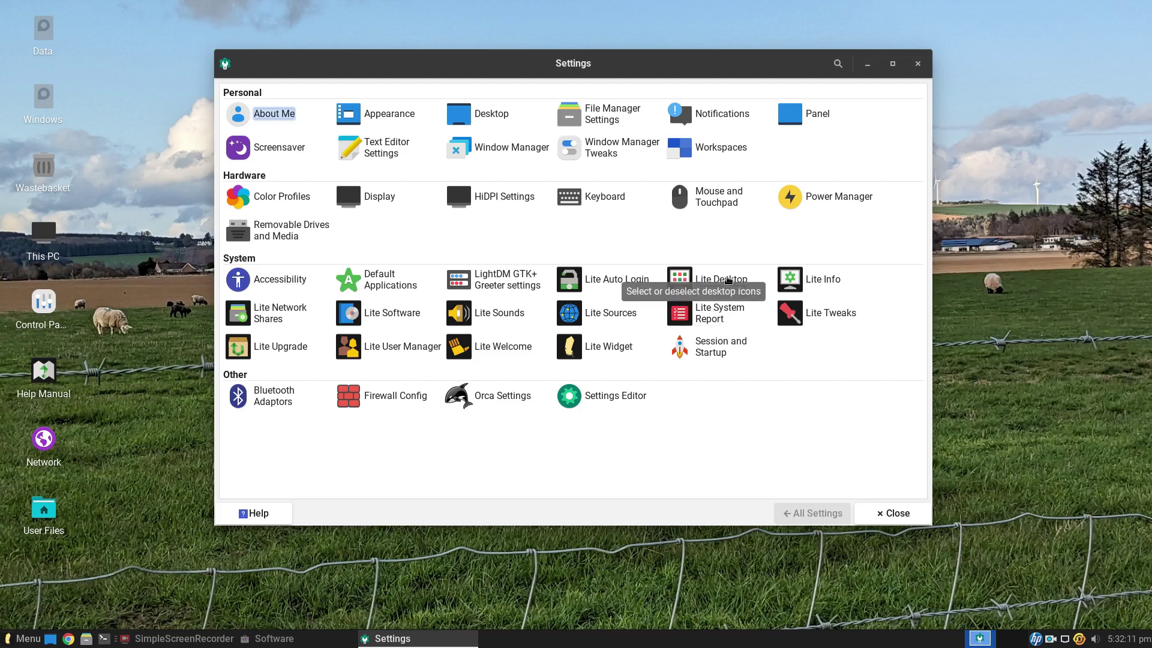
{"action": "left_click", "coordinate": [729, 278]}
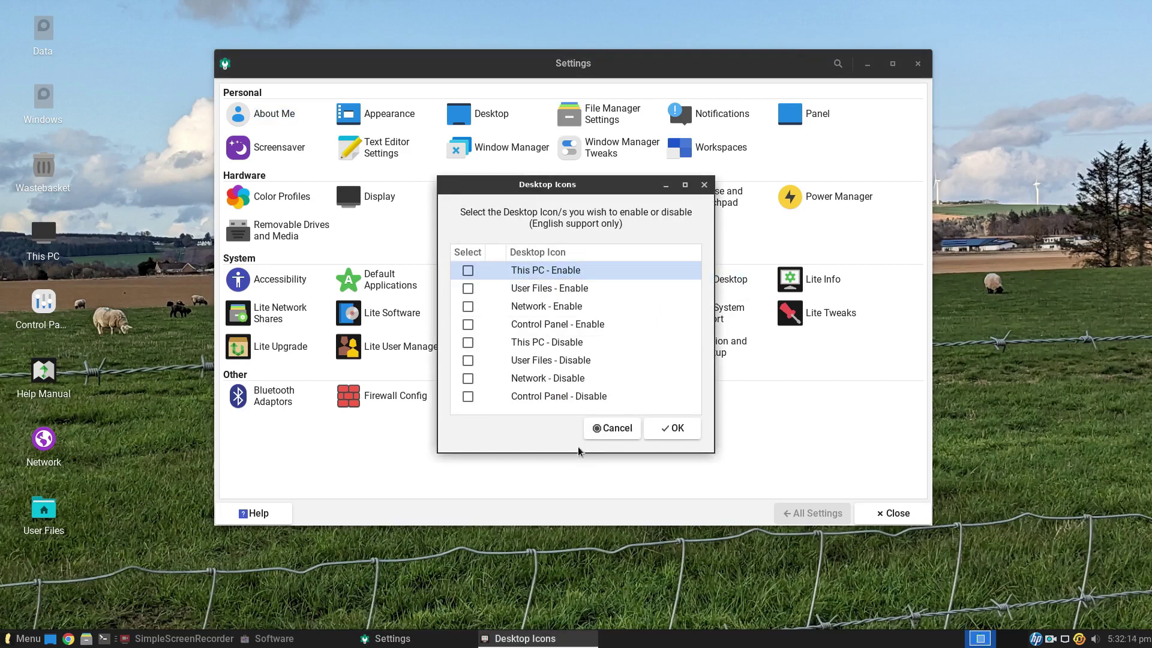
{"action": "left_click", "coordinate": [603, 429]}
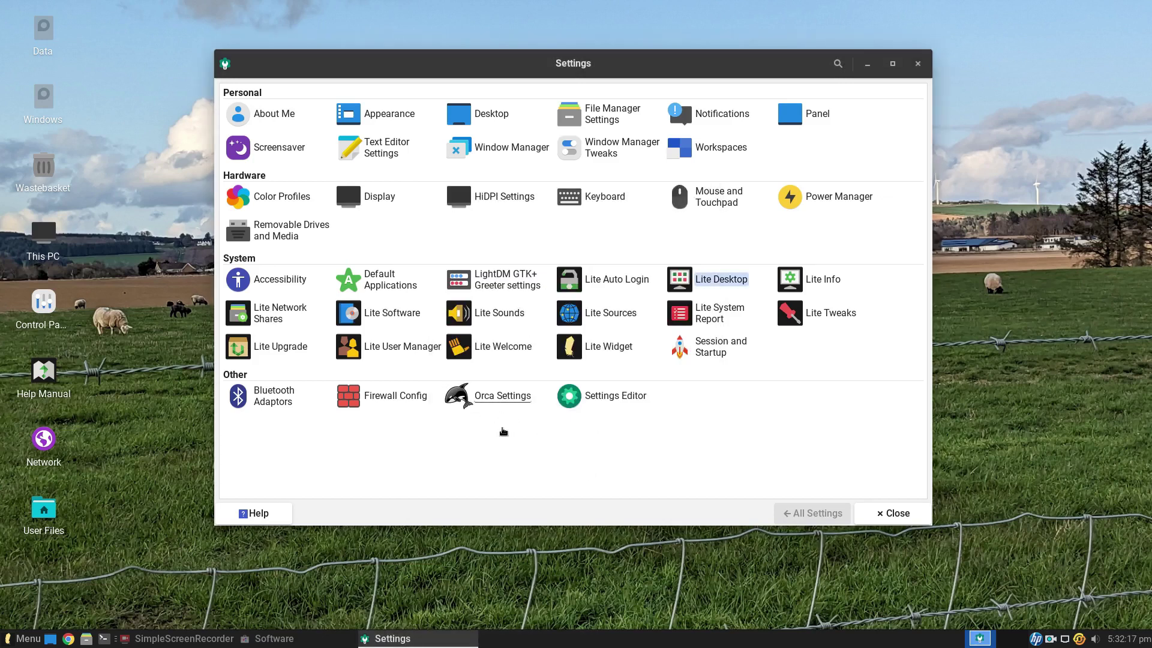
{"action": "left_click", "coordinate": [839, 310]}
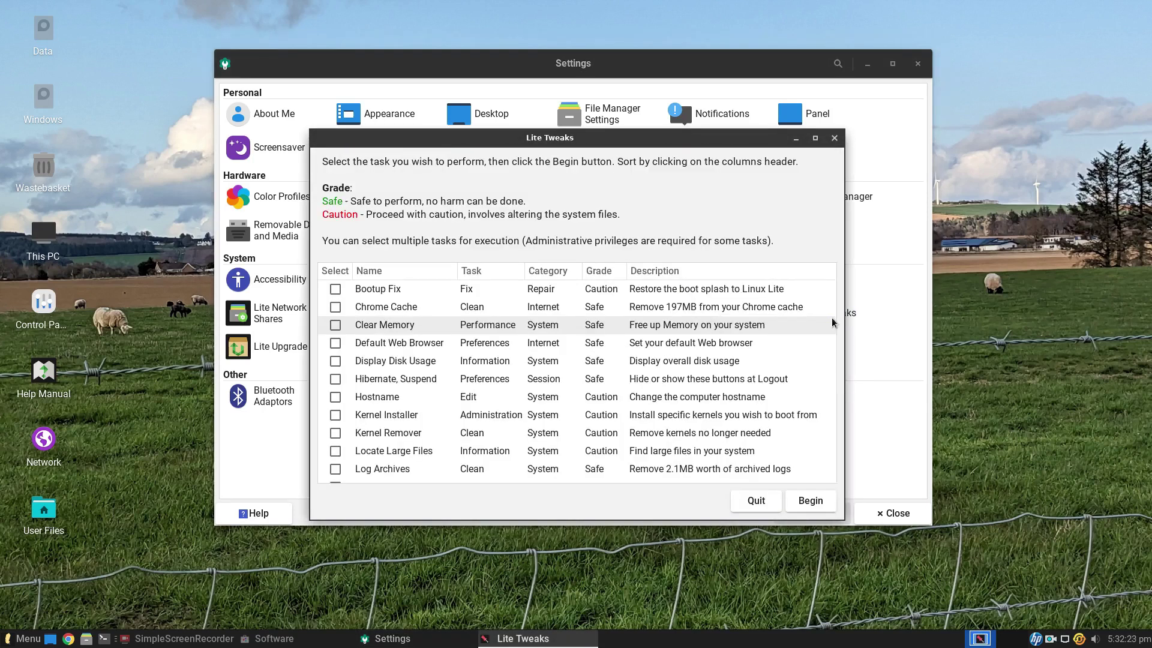
{"action": "scroll", "coordinate": [834, 305], "scroll_direction": "down", "scroll_amount": 5}
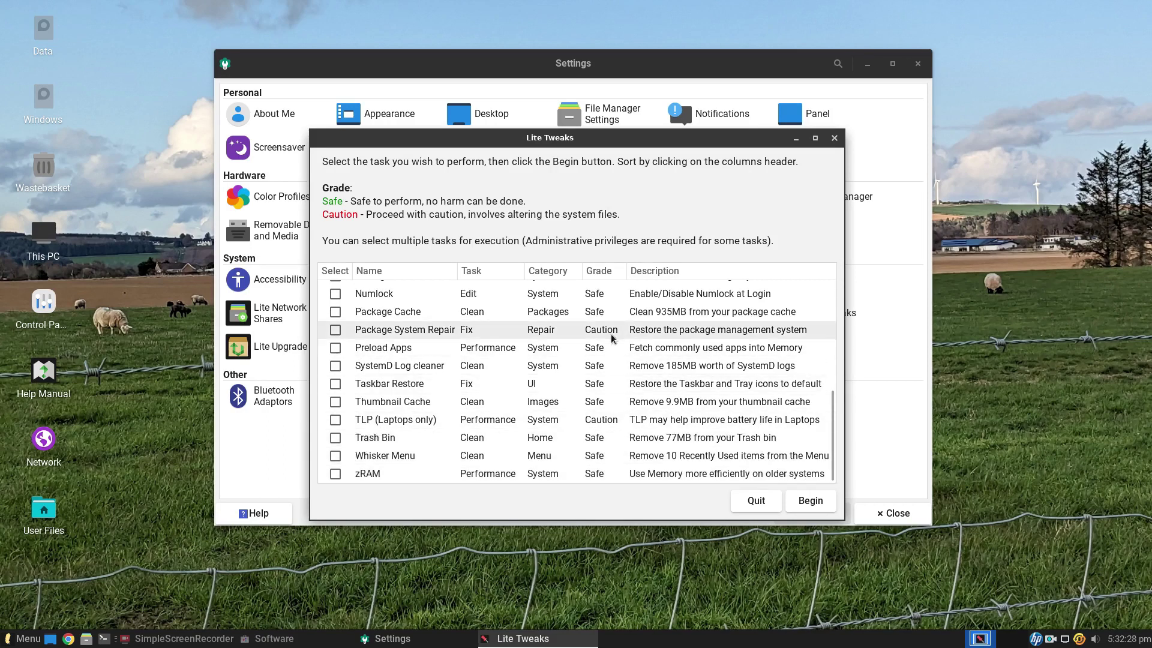
{"action": "left_click", "coordinate": [747, 502]}
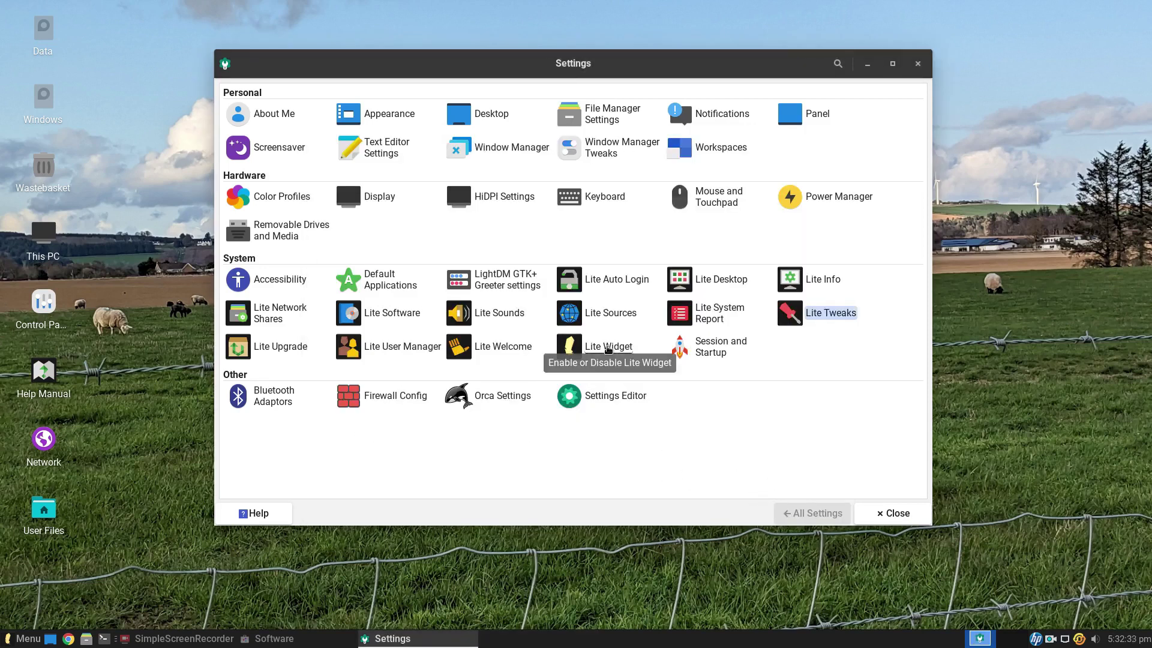
{"action": "left_click", "coordinate": [609, 351]}
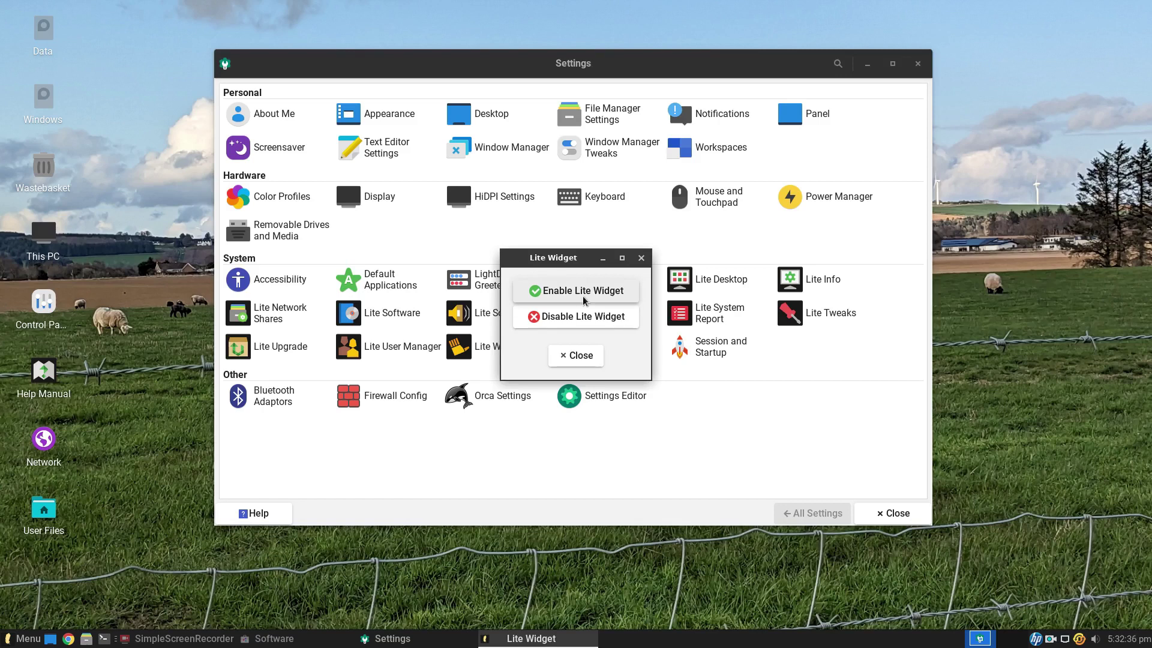
{"action": "left_click", "coordinate": [584, 294]}
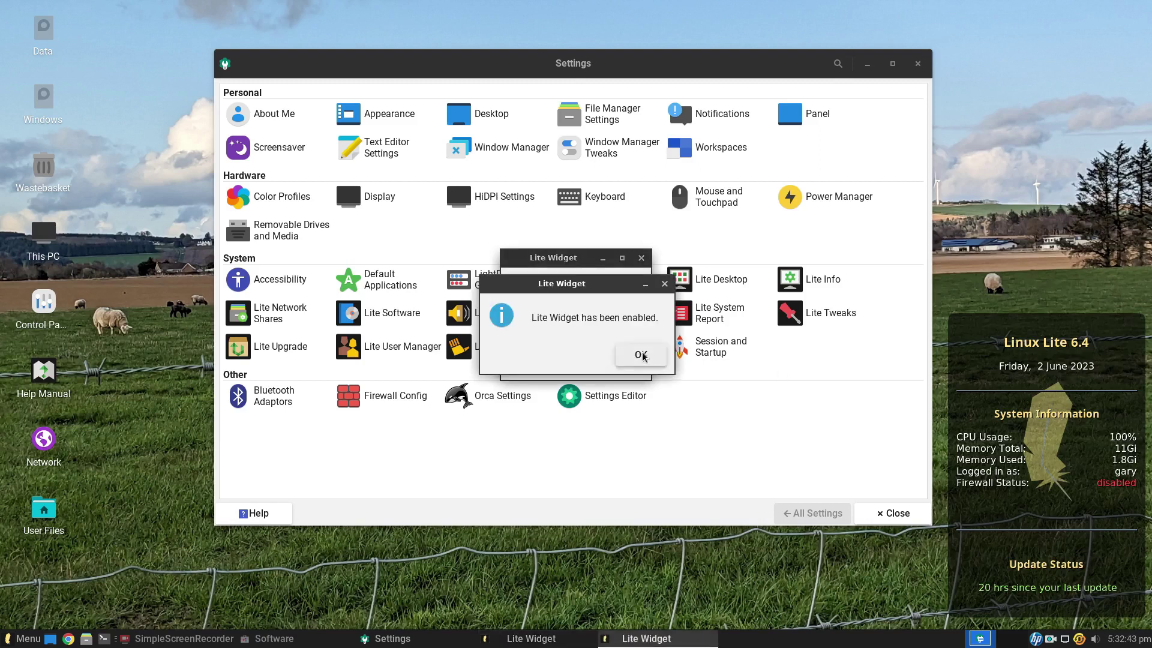
{"action": "left_click", "coordinate": [648, 358]}
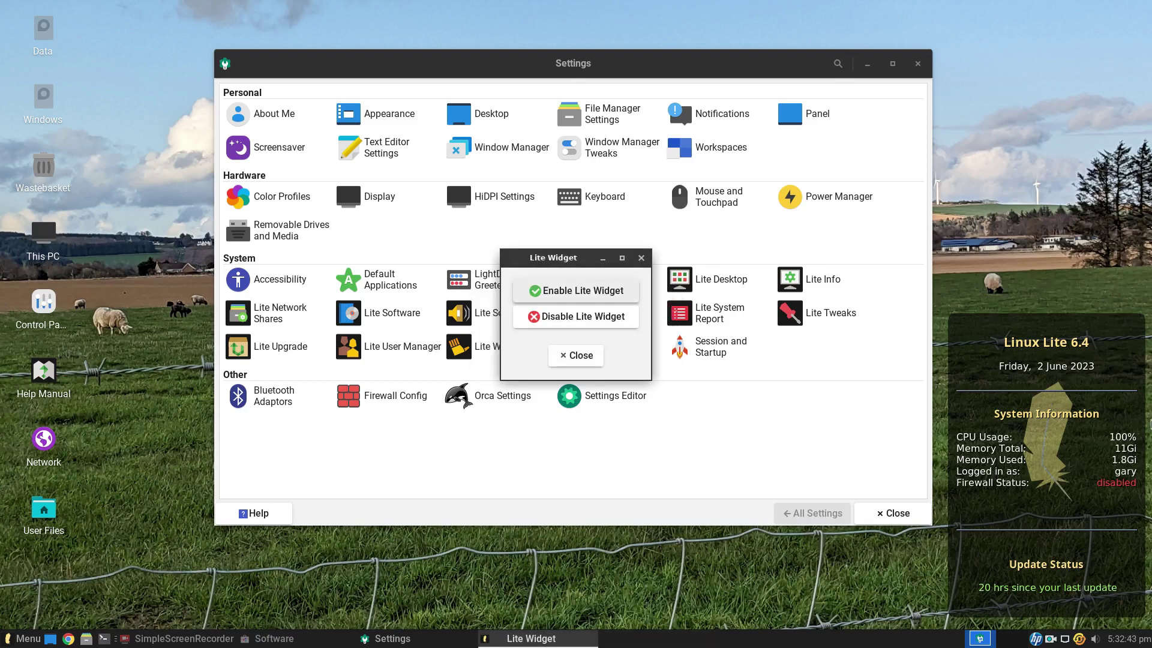
{"action": "left_click", "coordinate": [569, 323]}
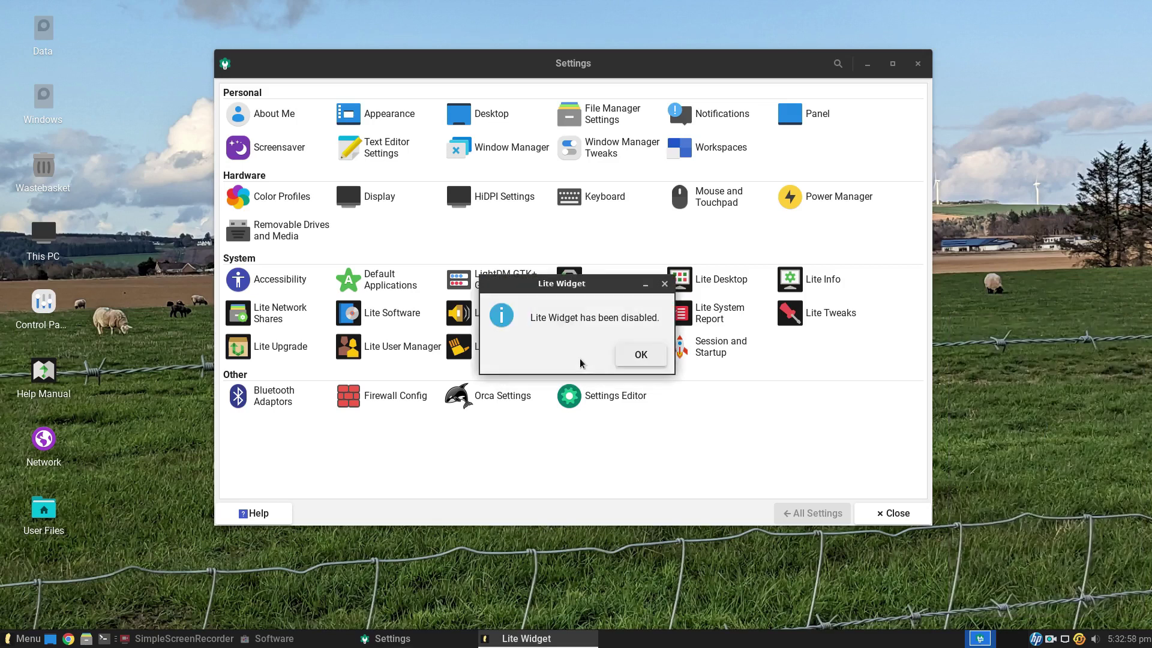
{"action": "left_click", "coordinate": [635, 362]}
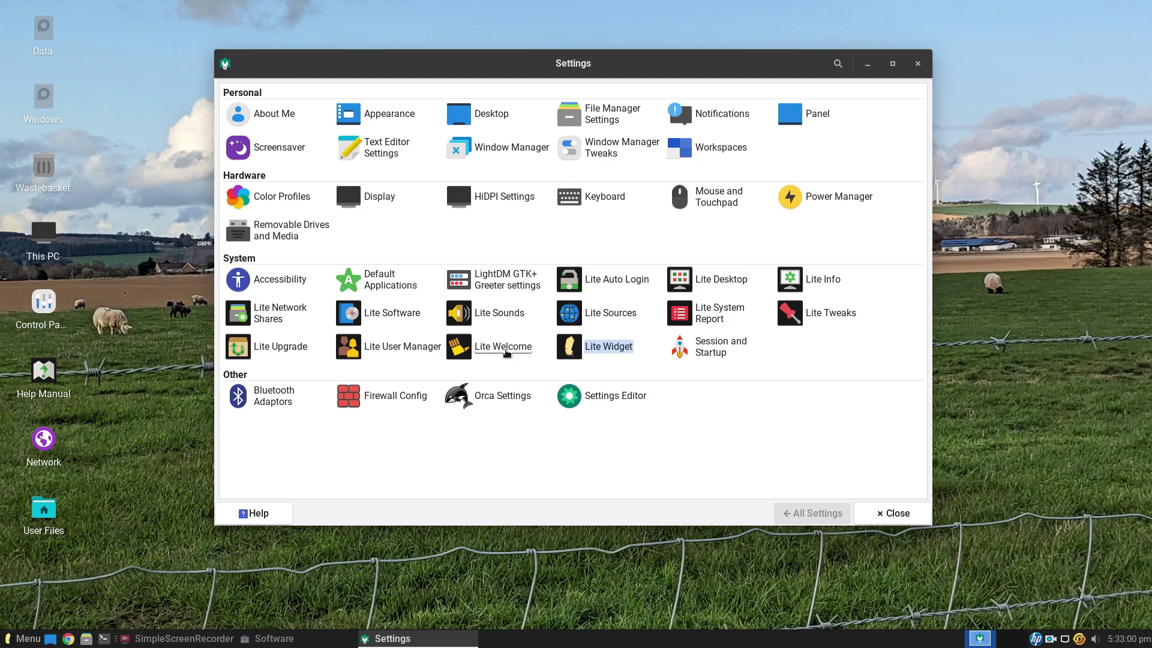
Step: Launch Lite Welcome from Settings and close the Settings window behind it
{"action": "left_click", "coordinate": [504, 353]}
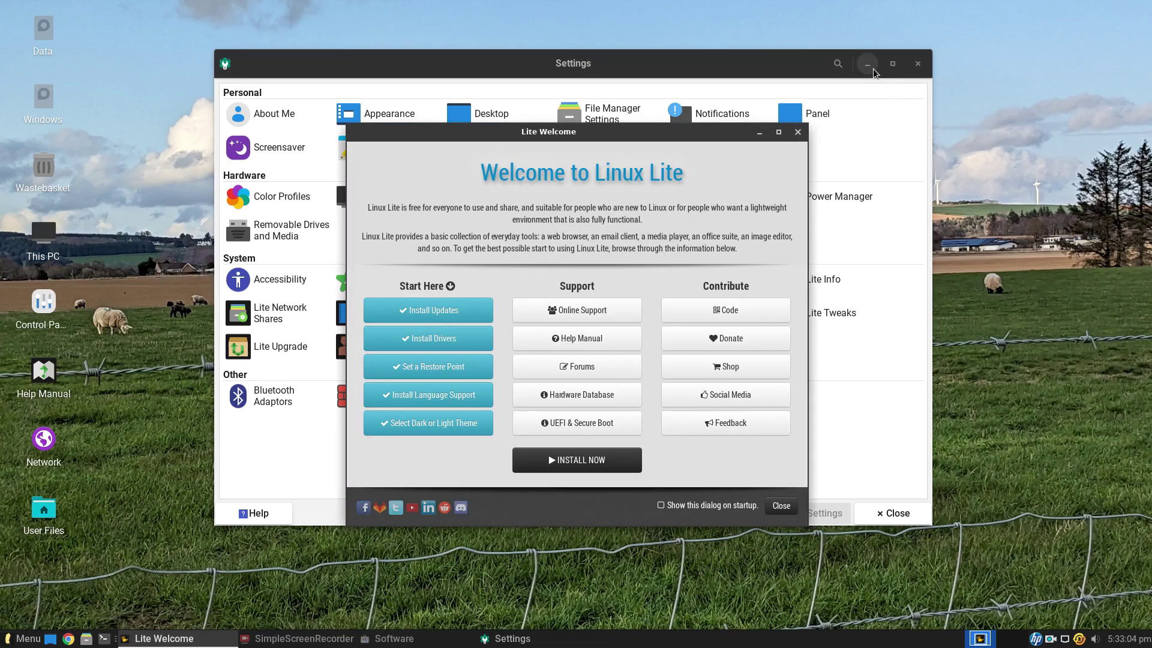
{"action": "left_click", "coordinate": [919, 66]}
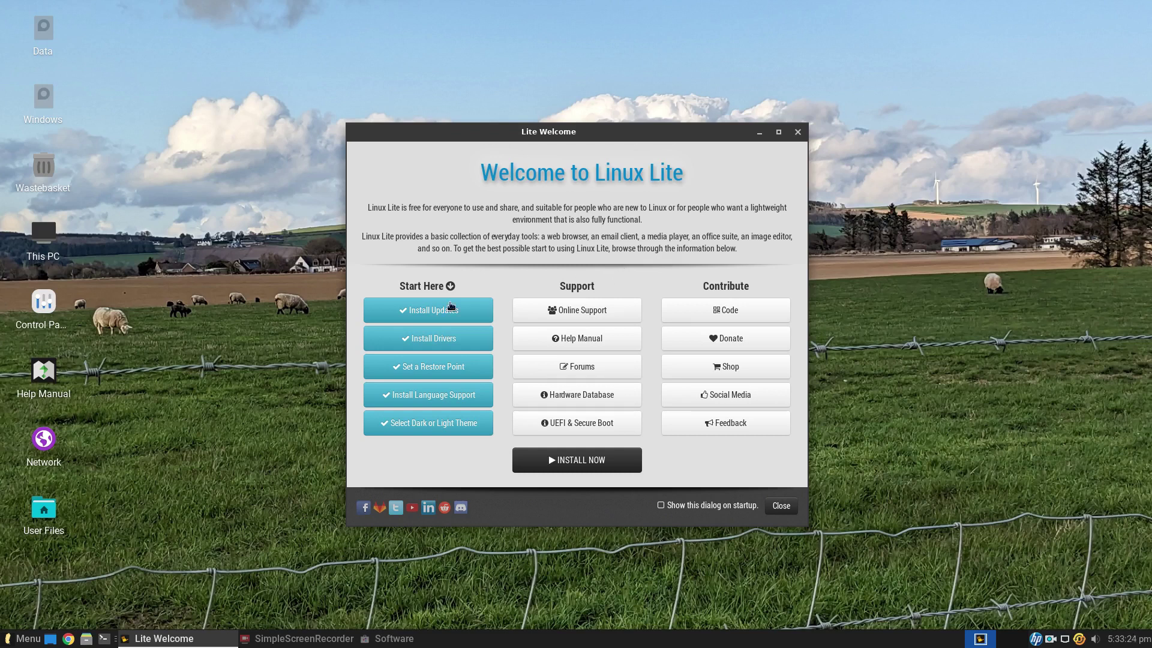
{"action": "left_click", "coordinate": [444, 307]}
{"action": "left_click", "coordinate": [422, 308]}
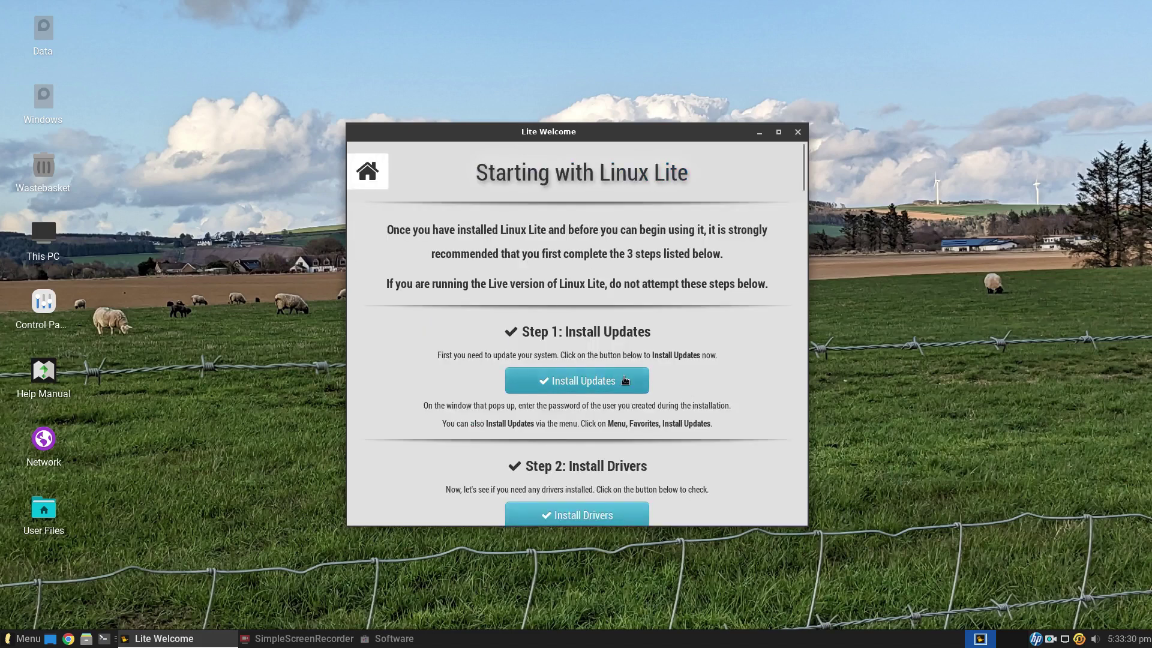
{"action": "mouse_move", "coordinate": [804, 174]}
{"action": "left_mouse_down"}
{"action": "mouse_move", "coordinate": [804, 207]}
{"action": "mouse_move", "coordinate": [805, 197]}
{"action": "left_mouse_up"}
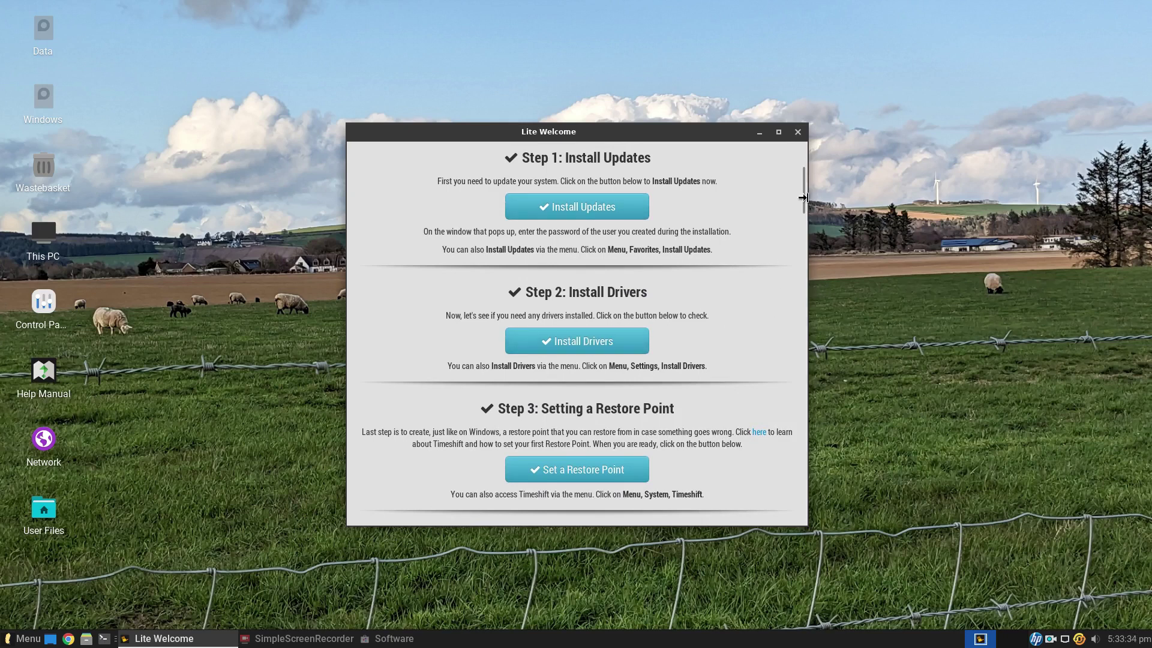
{"action": "scroll", "coordinate": [802, 212], "scroll_direction": "down", "scroll_amount": 5}
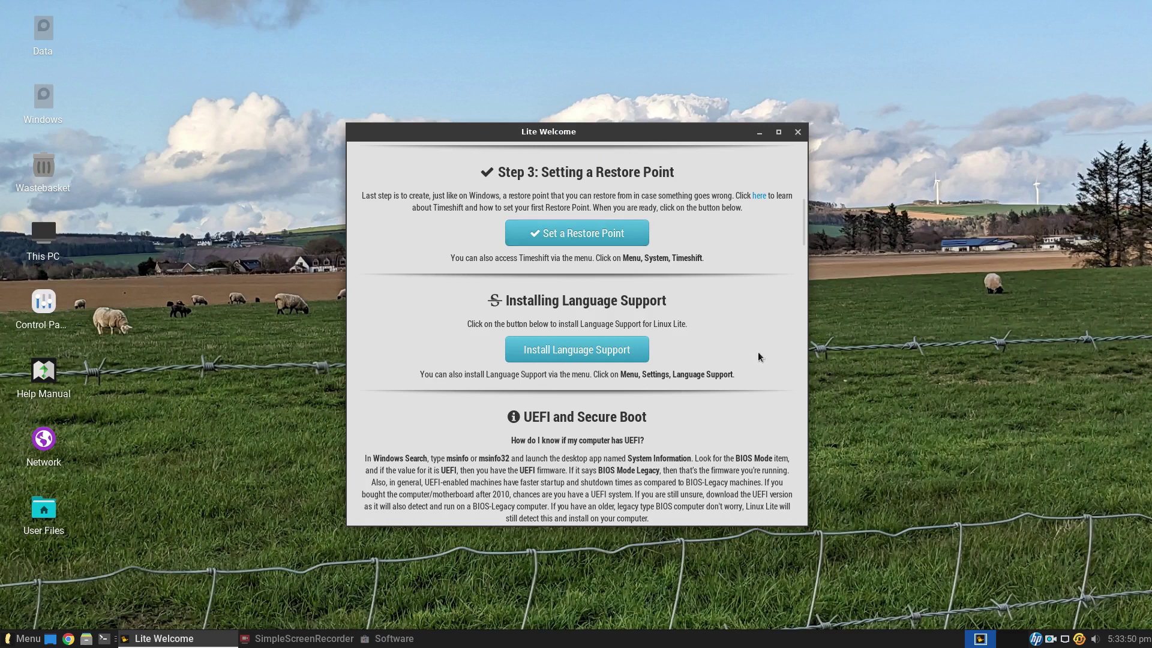
{"action": "scroll", "coordinate": [761, 354], "scroll_direction": "down", "scroll_amount": 1}
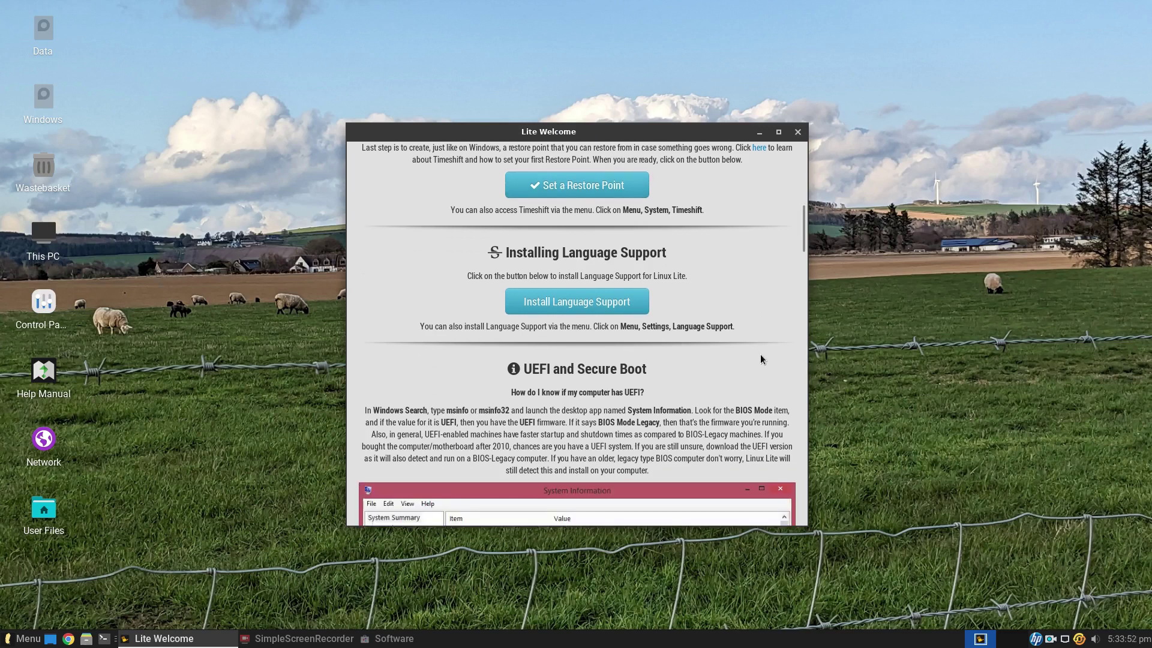
{"action": "scroll", "coordinate": [763, 339], "scroll_direction": "up", "scroll_amount": 5}
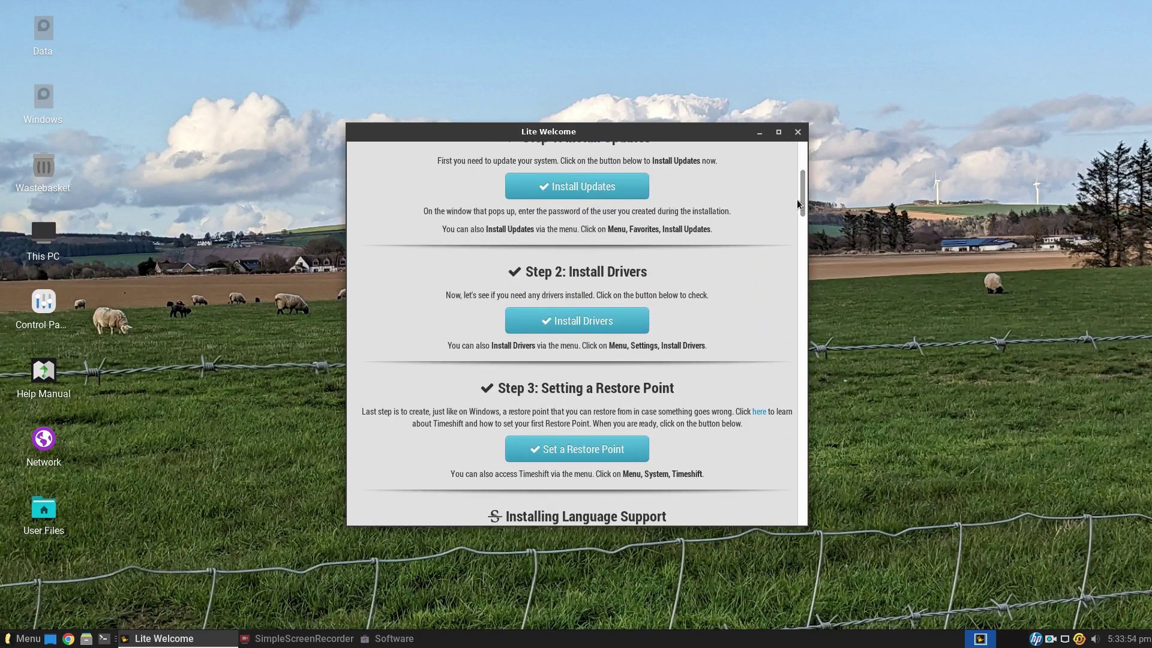
{"action": "scroll", "coordinate": [802, 198], "scroll_direction": "up", "scroll_amount": 3}
{"action": "left_click", "coordinate": [367, 175]}
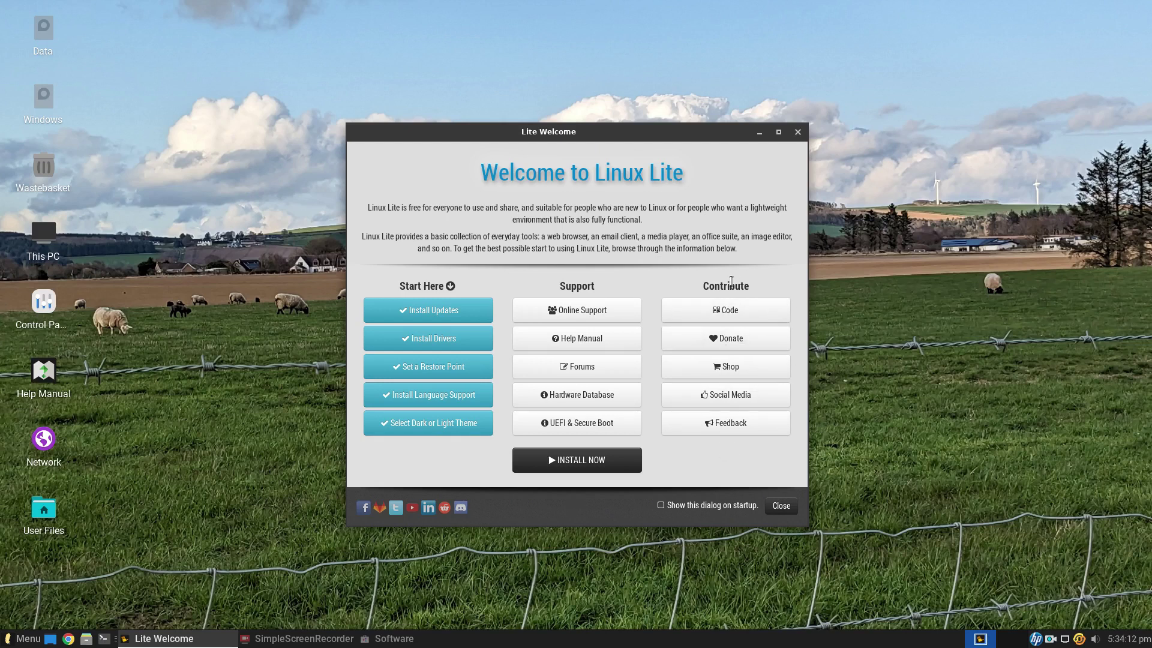
Step: Close Lite Welcome, then open and dismiss the application menu
{"action": "left_click", "coordinate": [781, 505]}
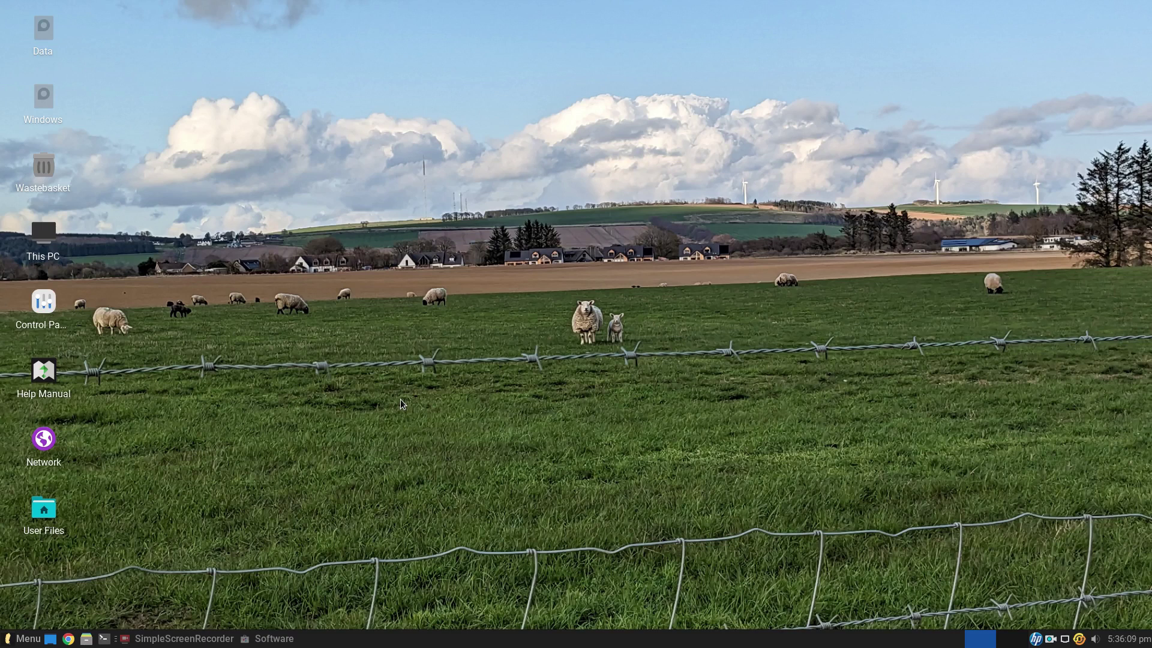
{"action": "left_click", "coordinate": [15, 641]}
{"action": "left_click", "coordinate": [15, 643]}
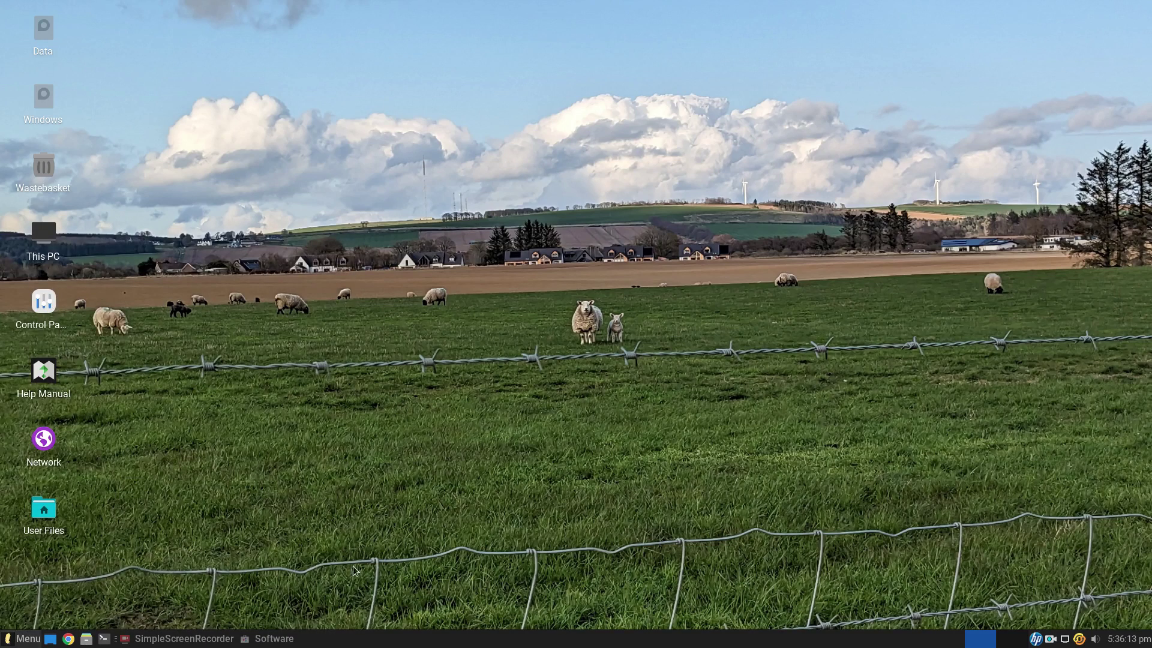